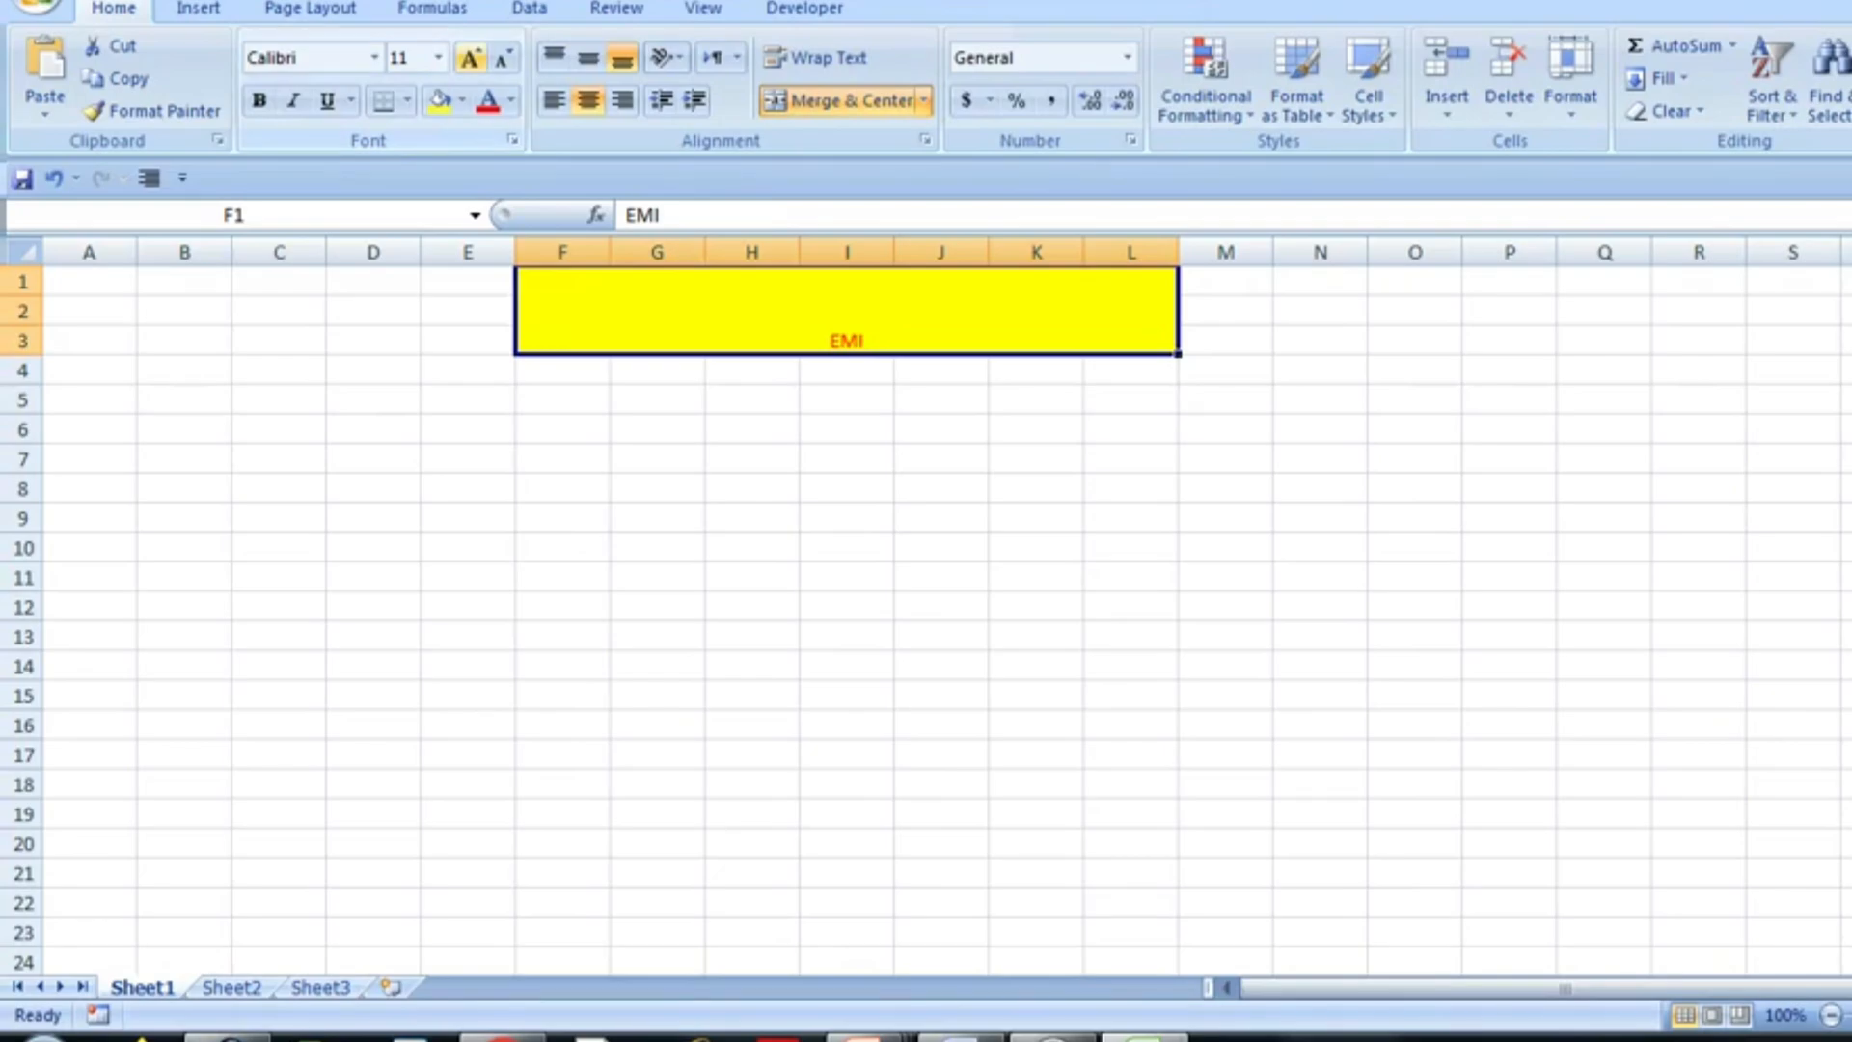
- Enlarge the merged EMI heading's font size to 36
click(470, 58)
click(471, 57)
click(470, 57)
click(471, 58)
click(471, 58)
click(471, 57)
click(471, 58)
click(471, 58)
click(471, 58)
click(471, 58)
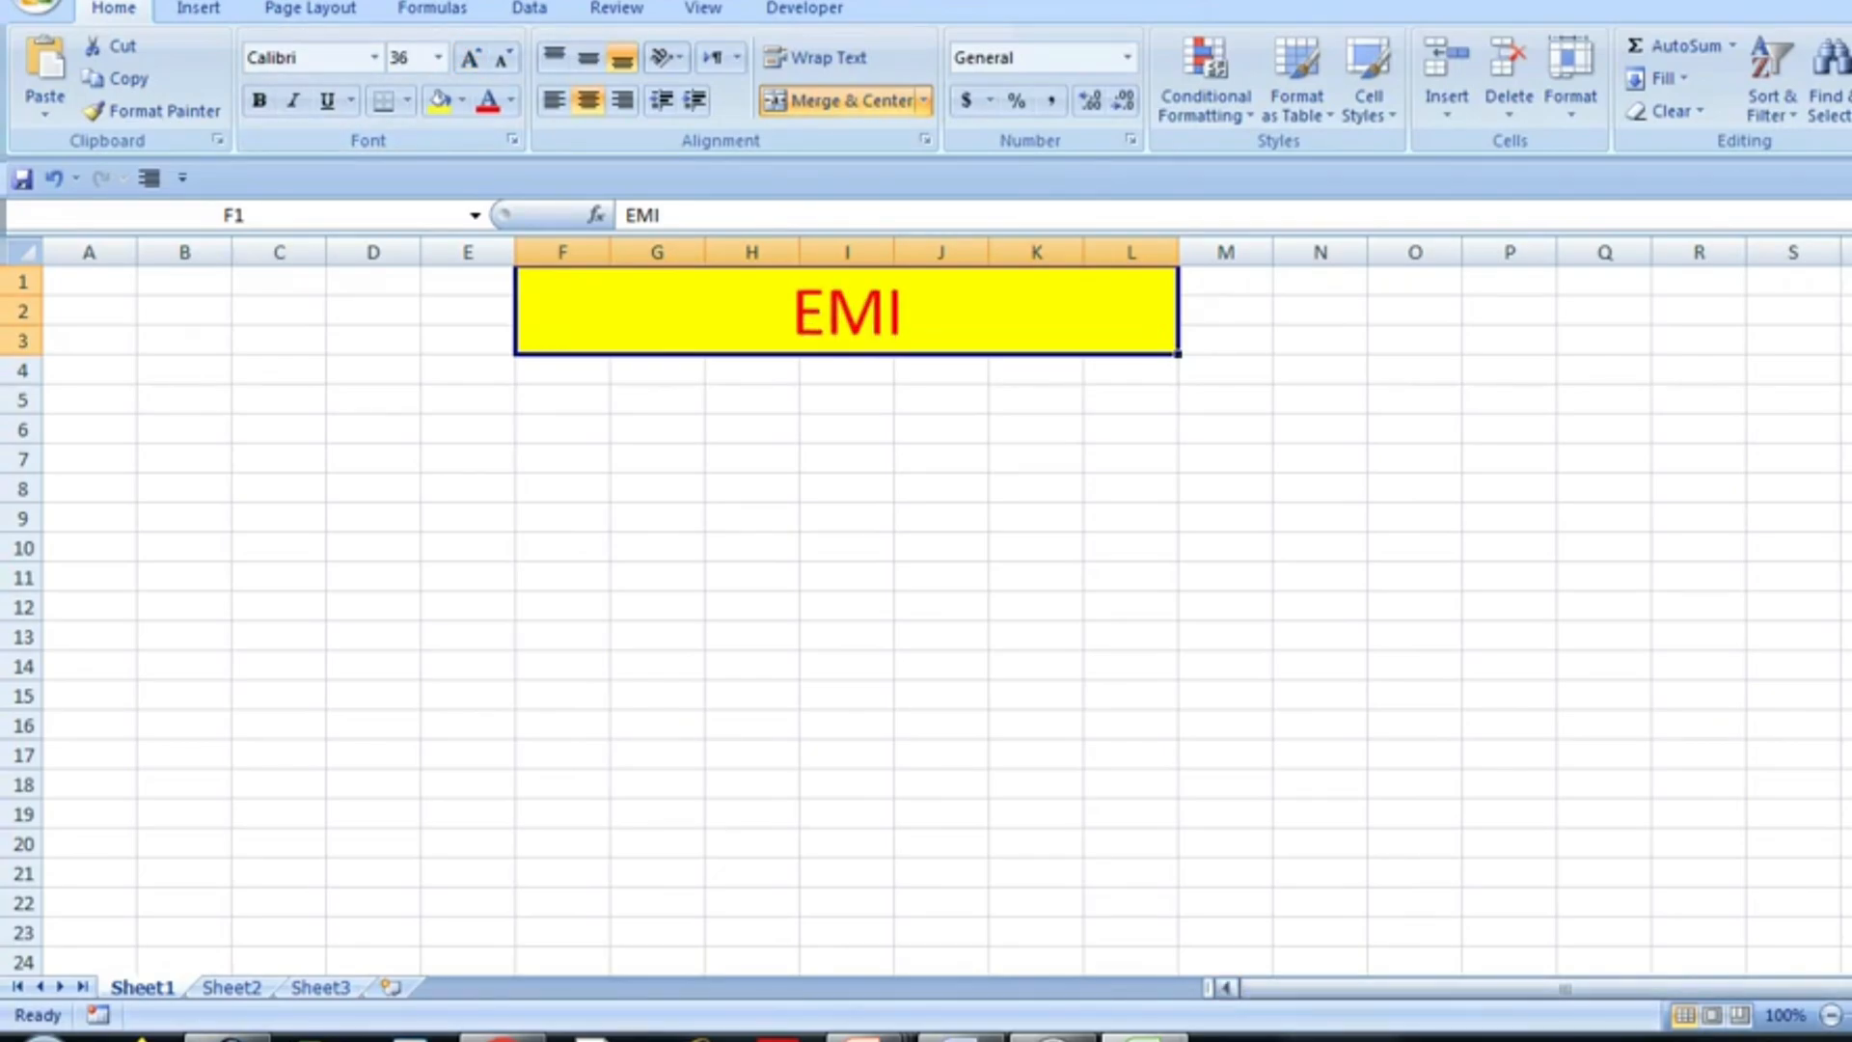
- Enter the labels Loan Amount, Rate, Time and EMI in cells F4 to F7
scroll(926, 578, up, 4)
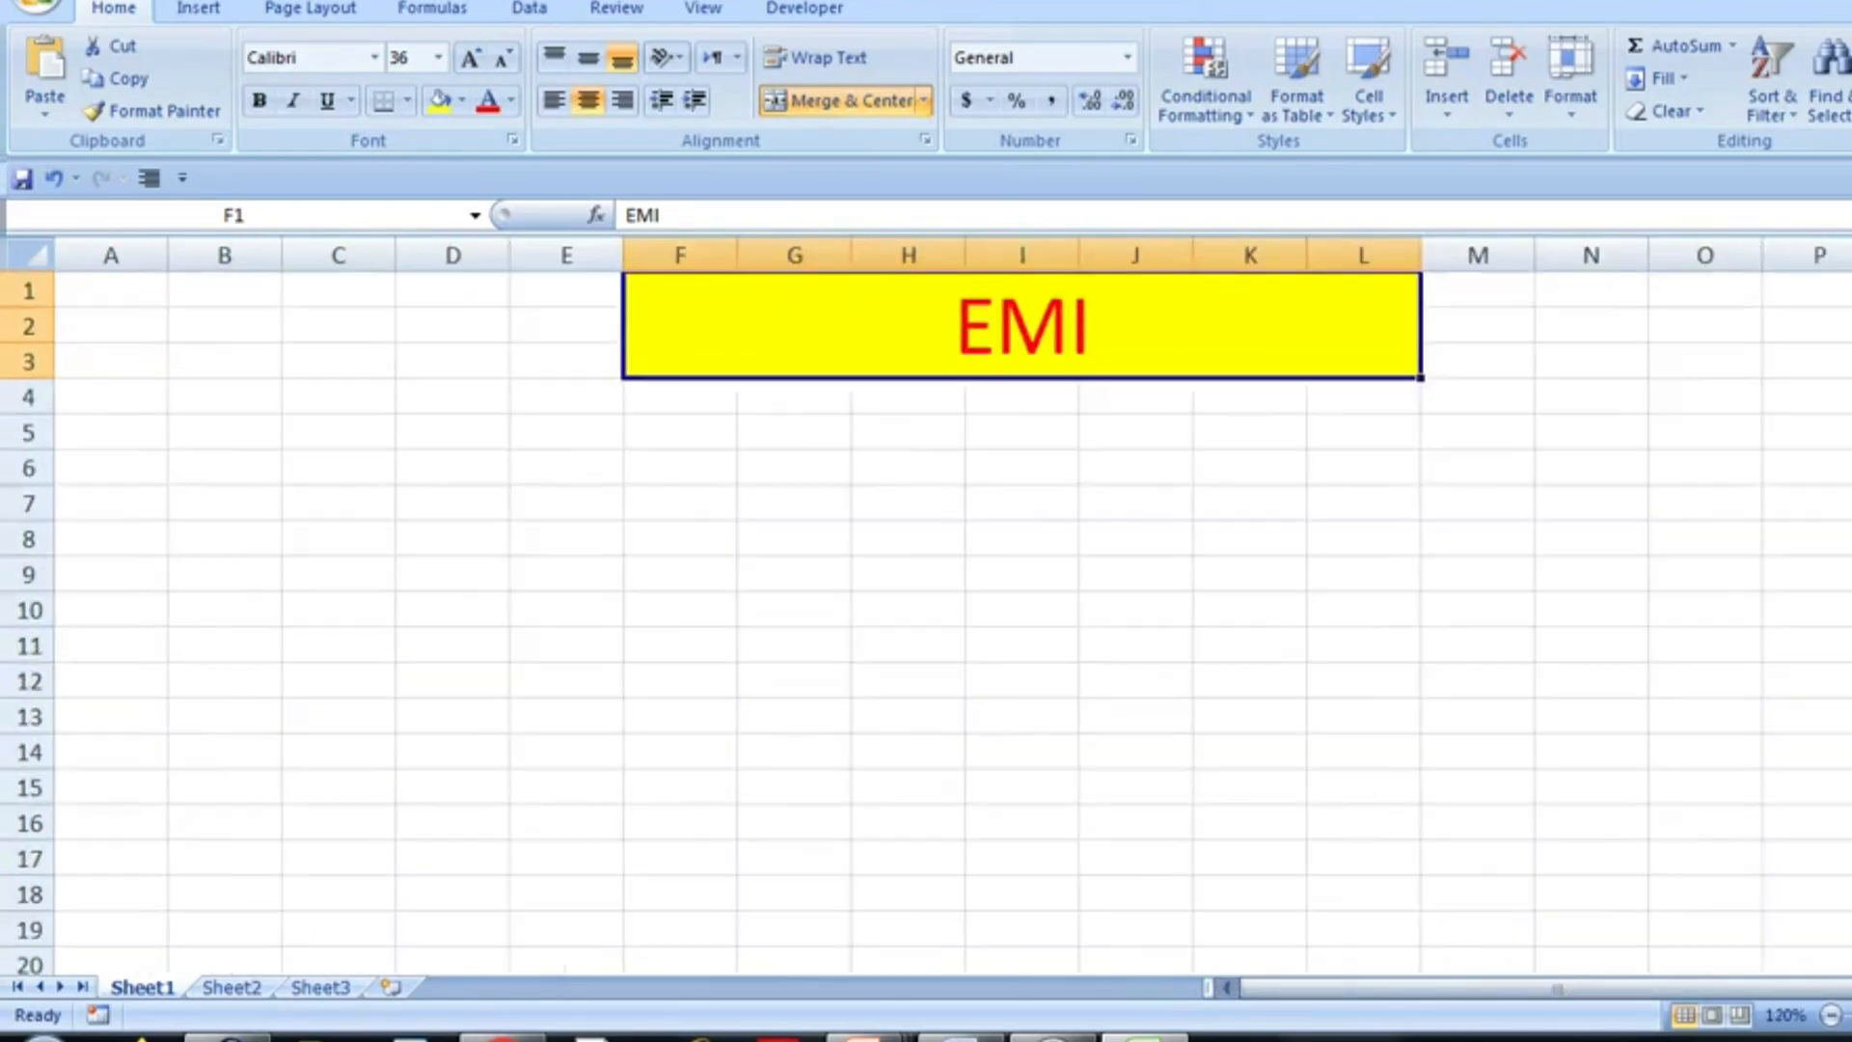
click(795, 423)
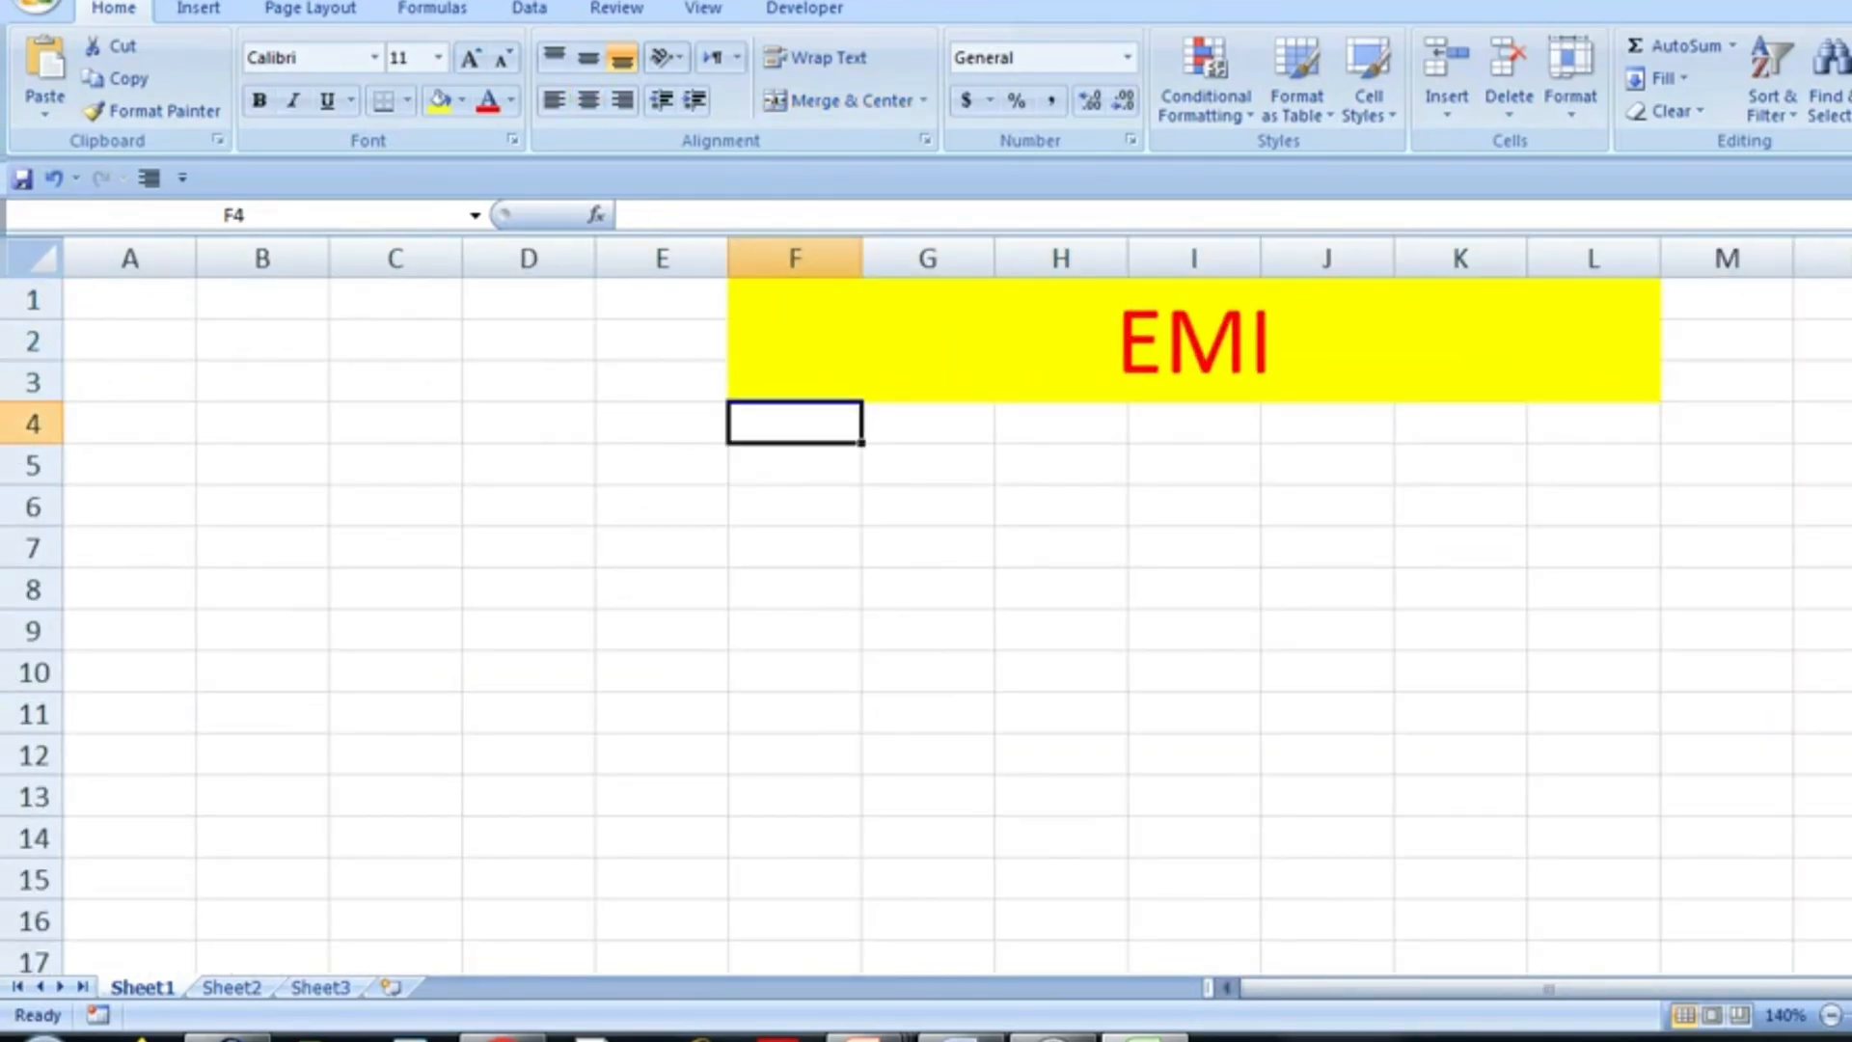
text(LOan )
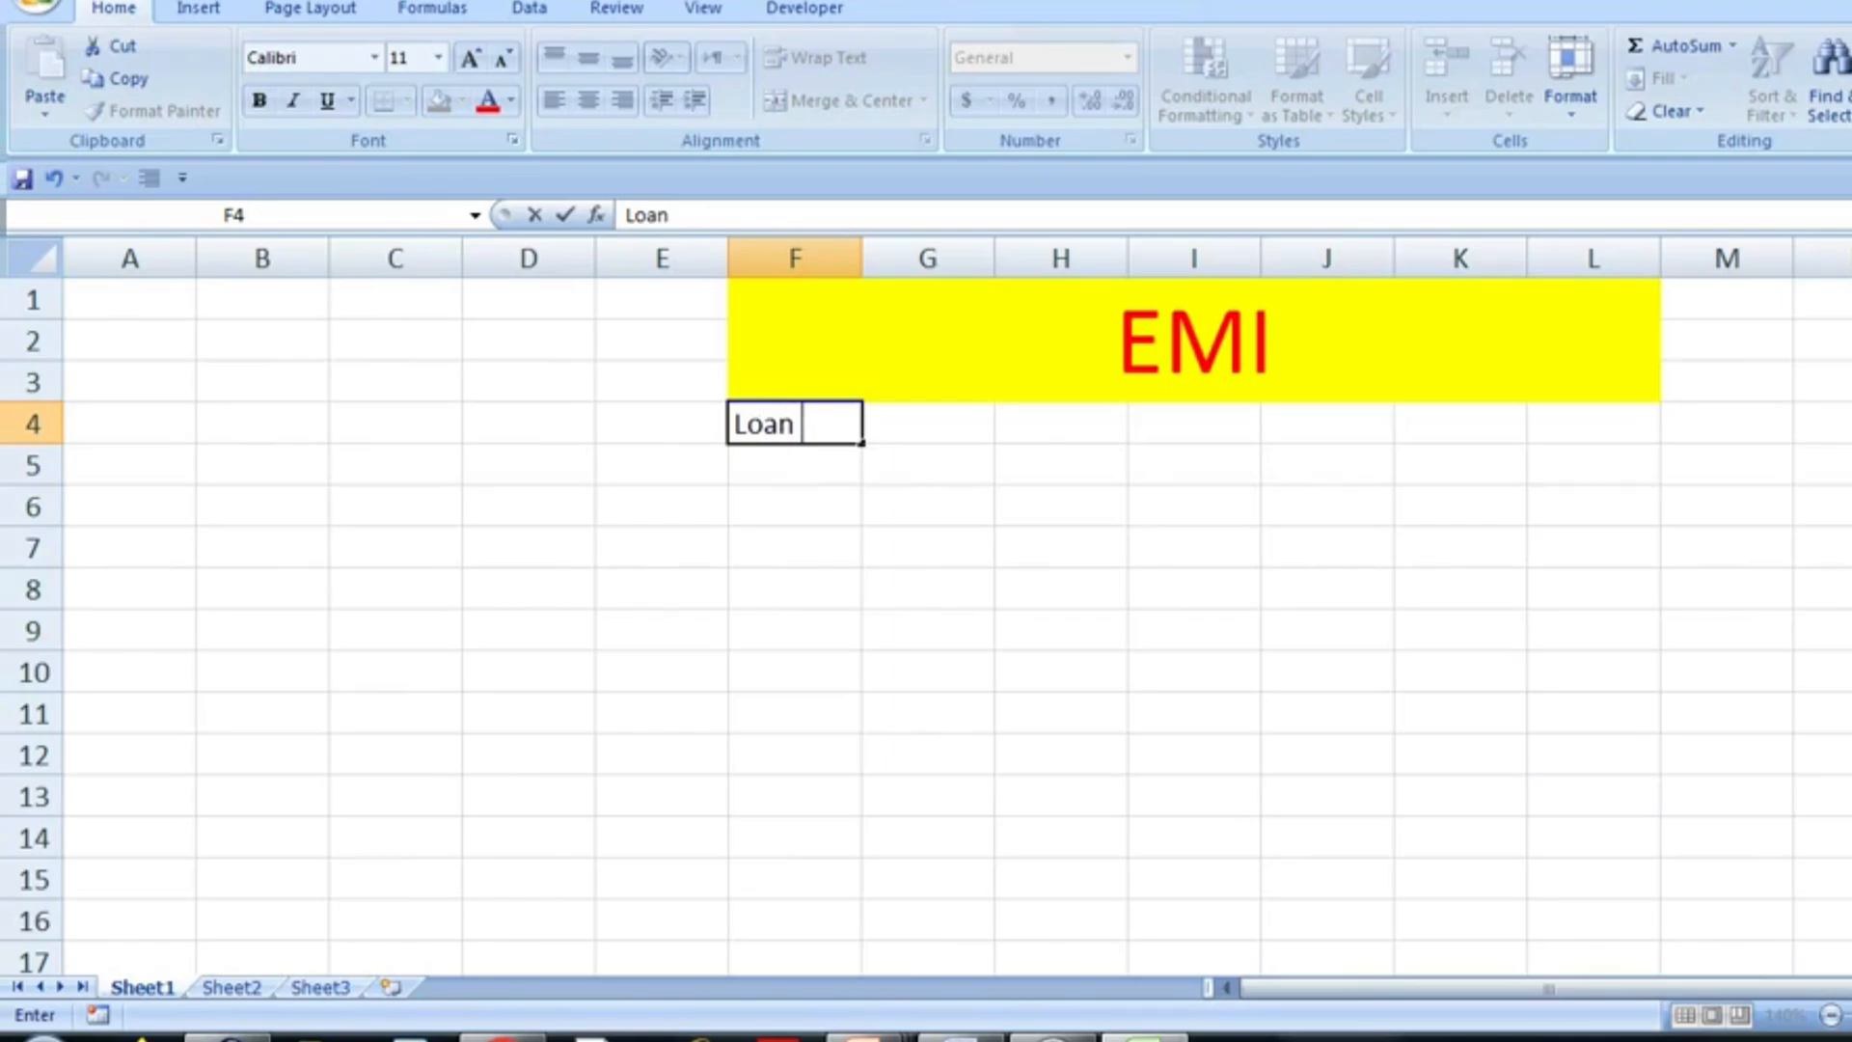
text(Amount)
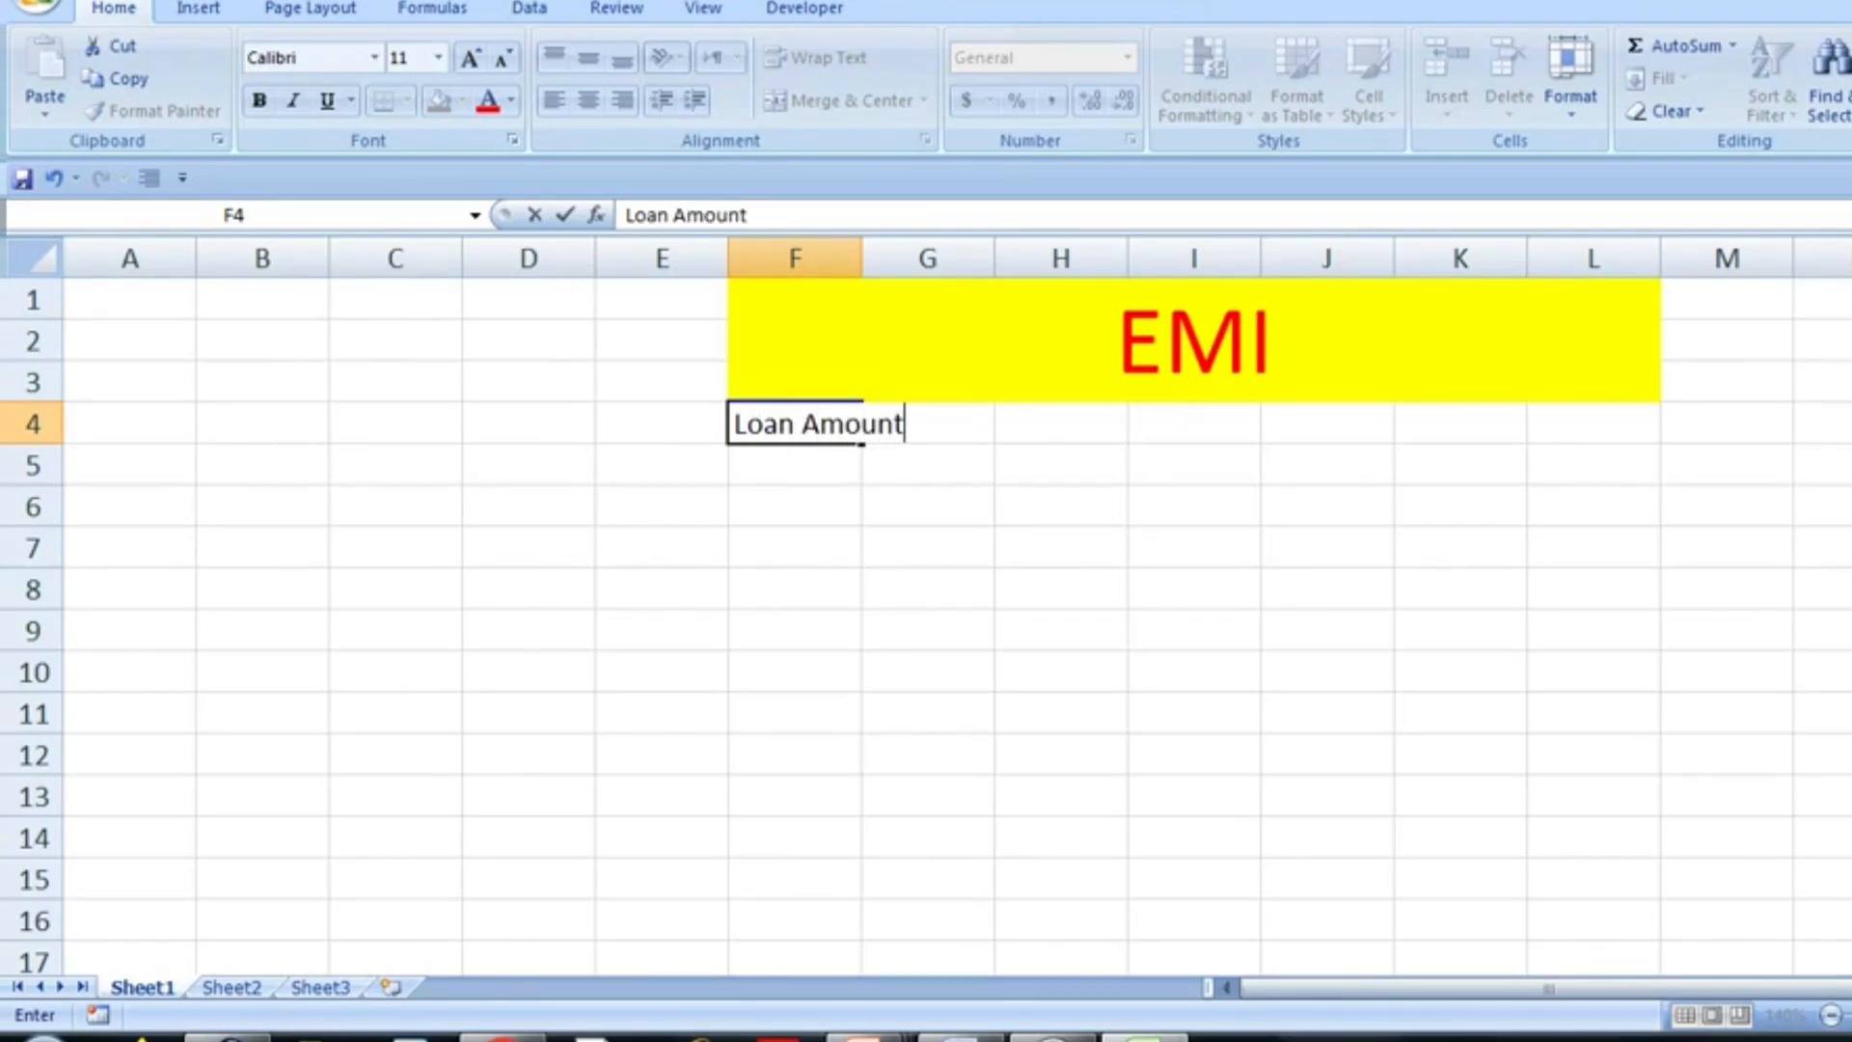
key(Return)
text(Rate)
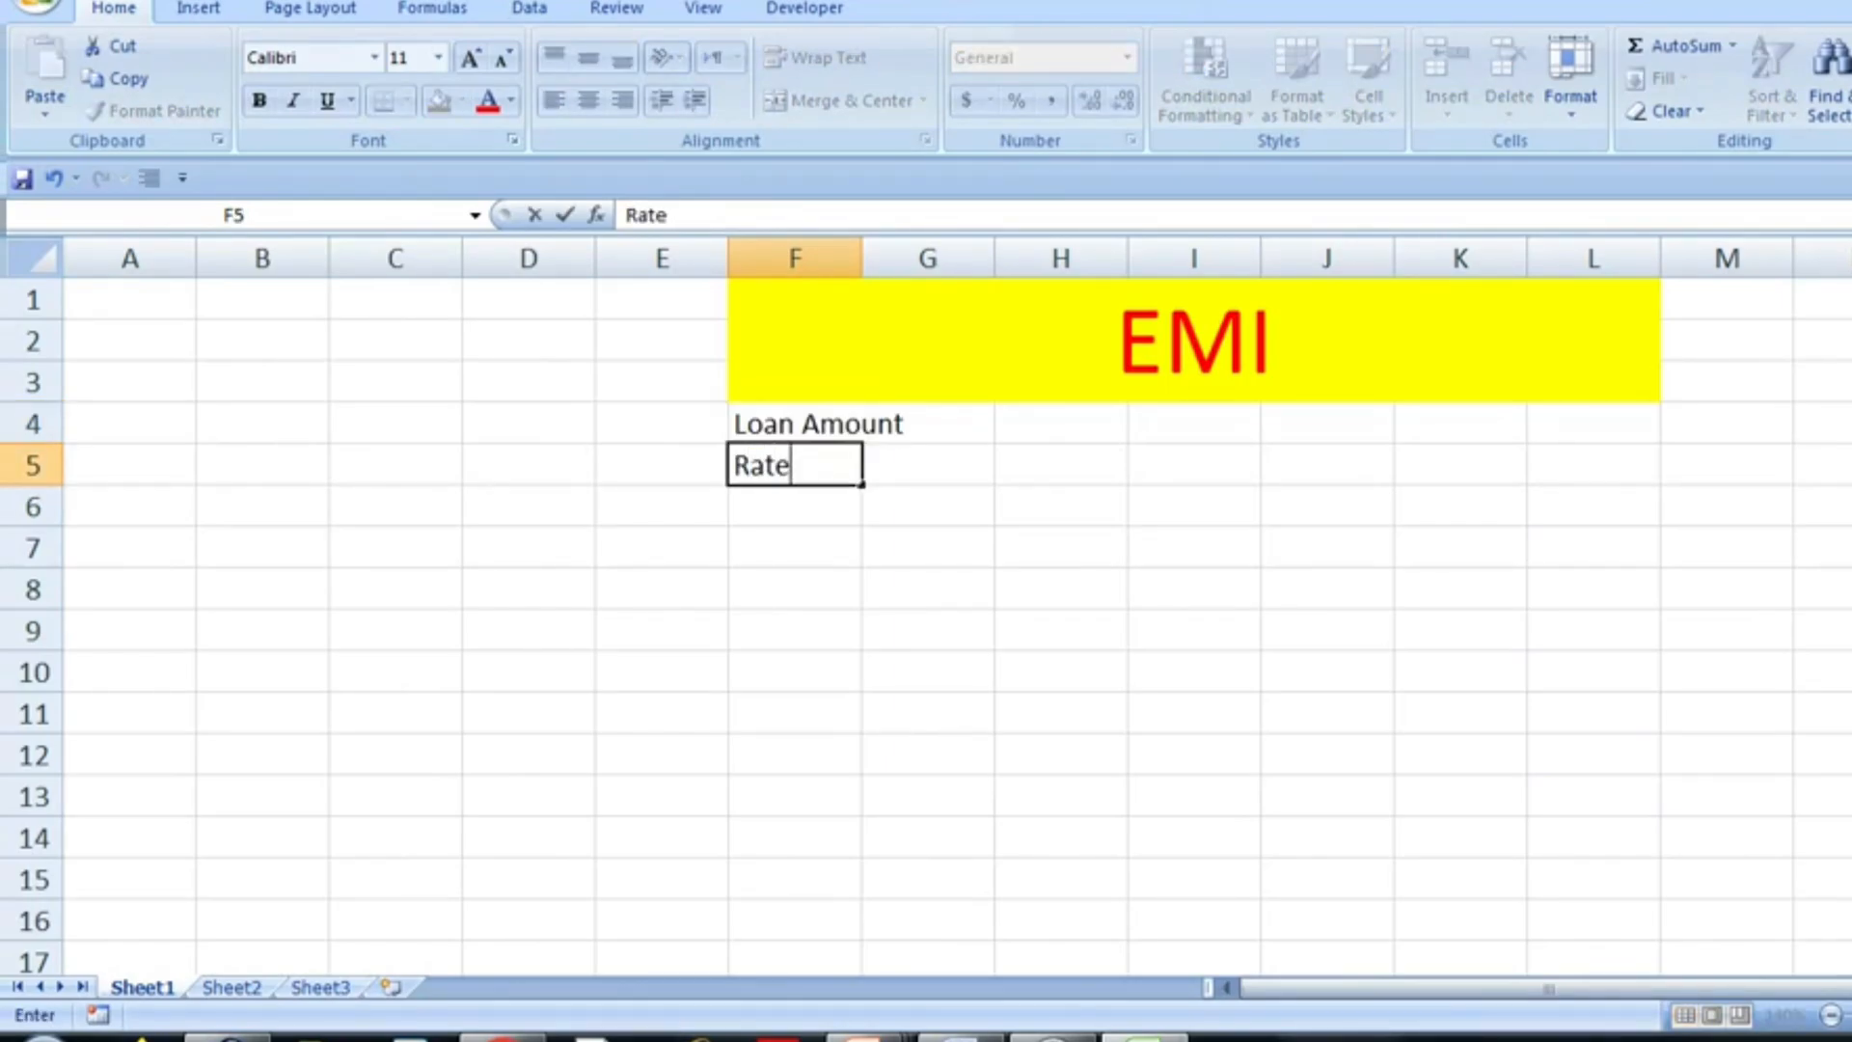
key(Return)
text(Time)
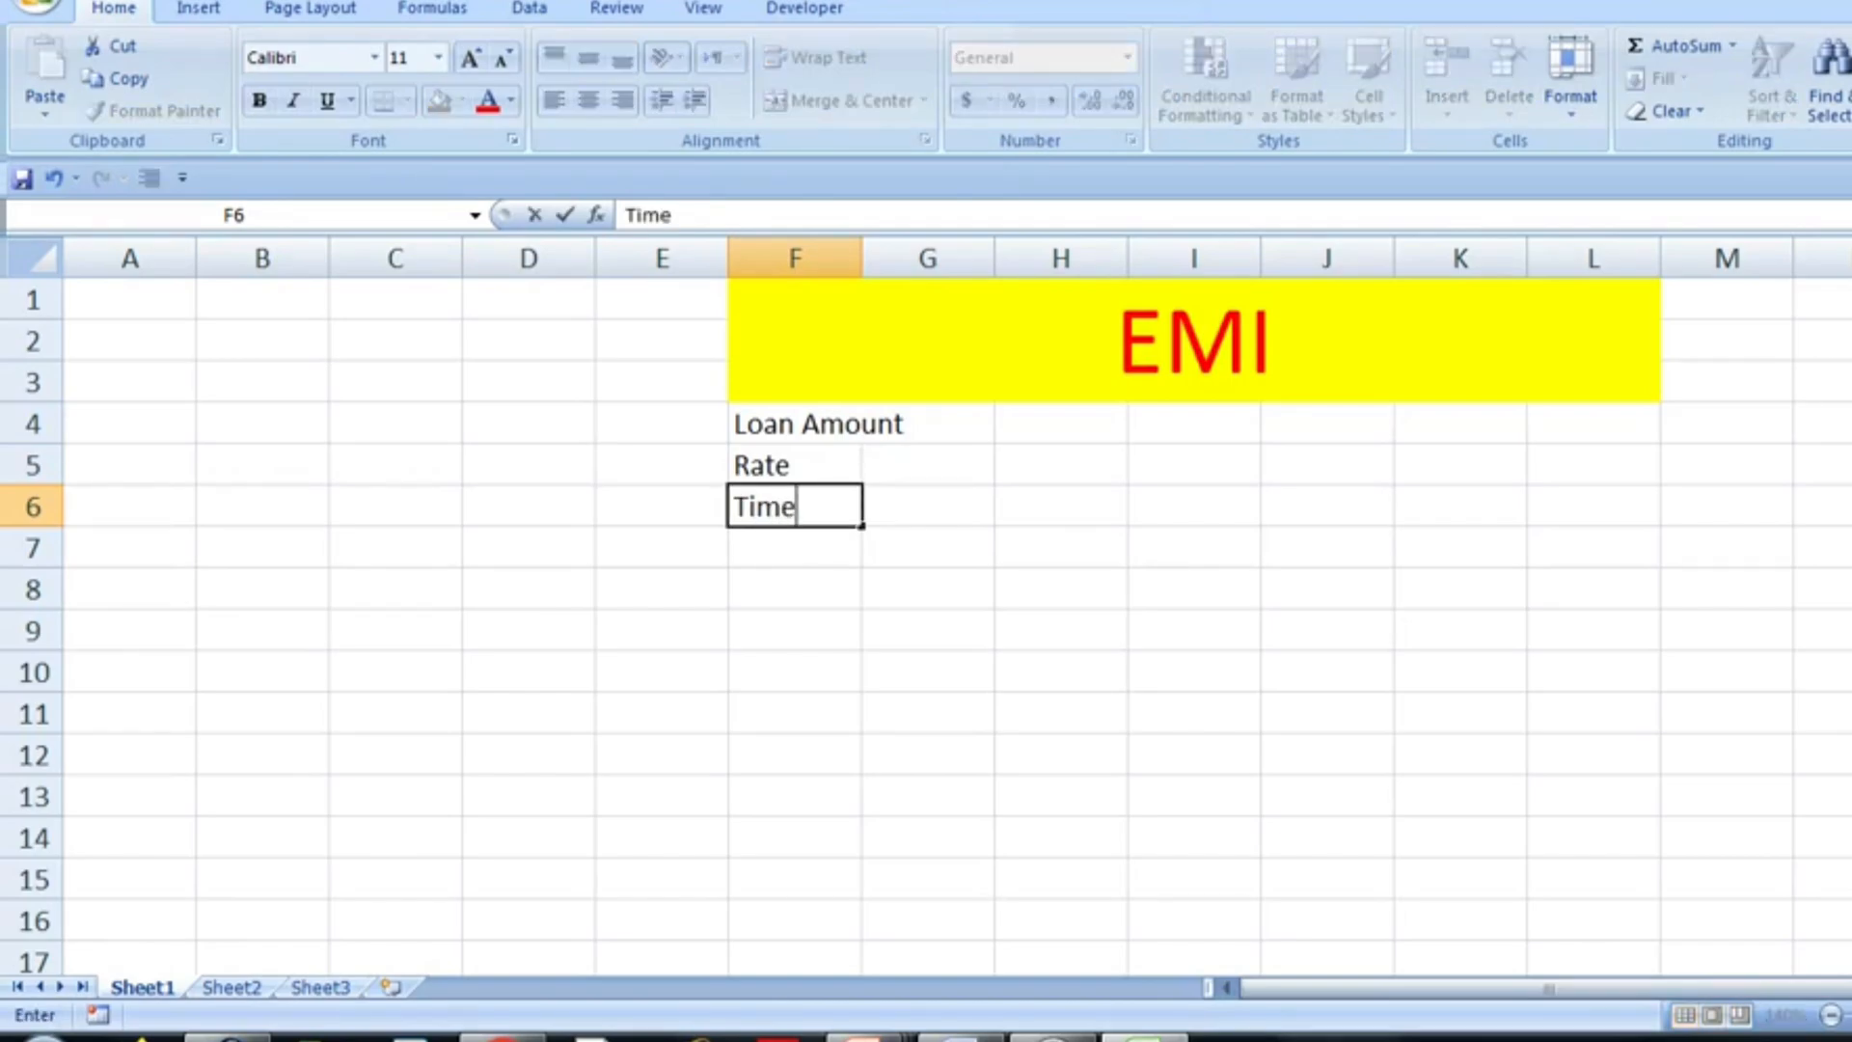
key(Return)
text(EMI)
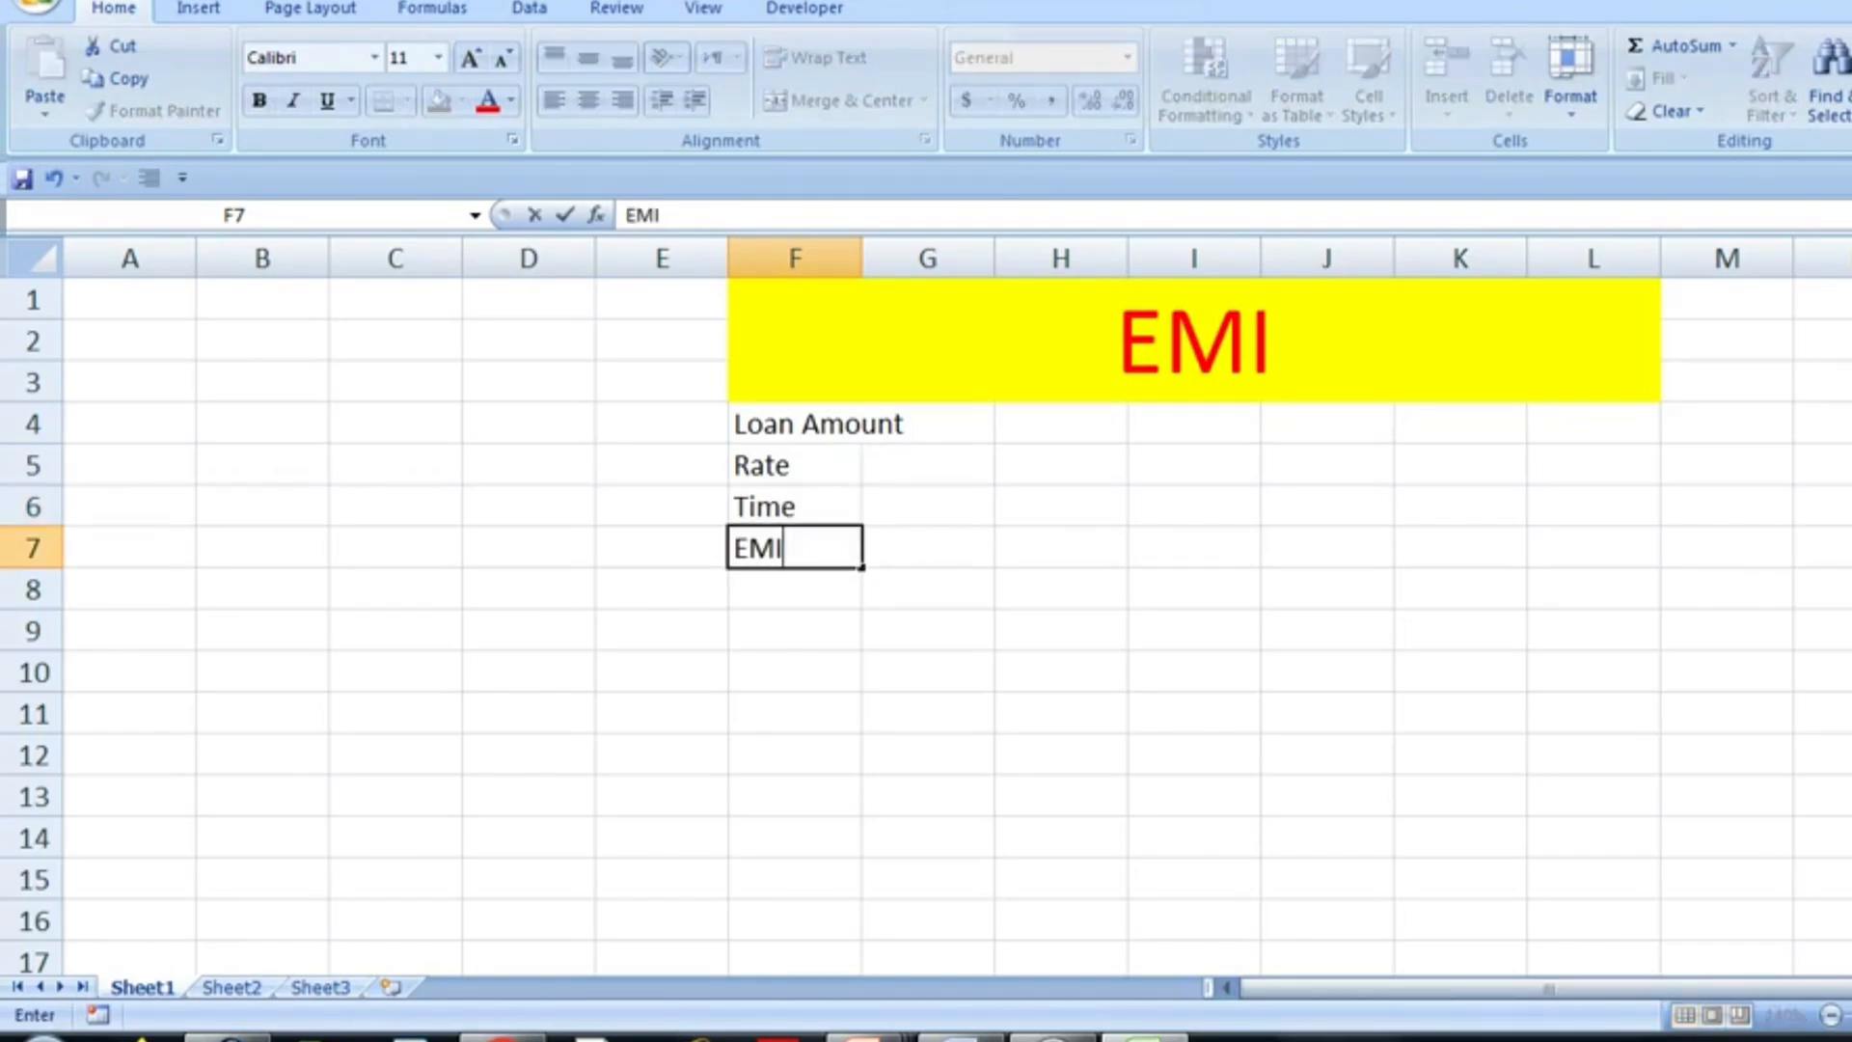
key(Return)
- Auto-fit column F to the width of the Loan Amount label
key(Up)
key(Up)
key(Up)
key(Up)
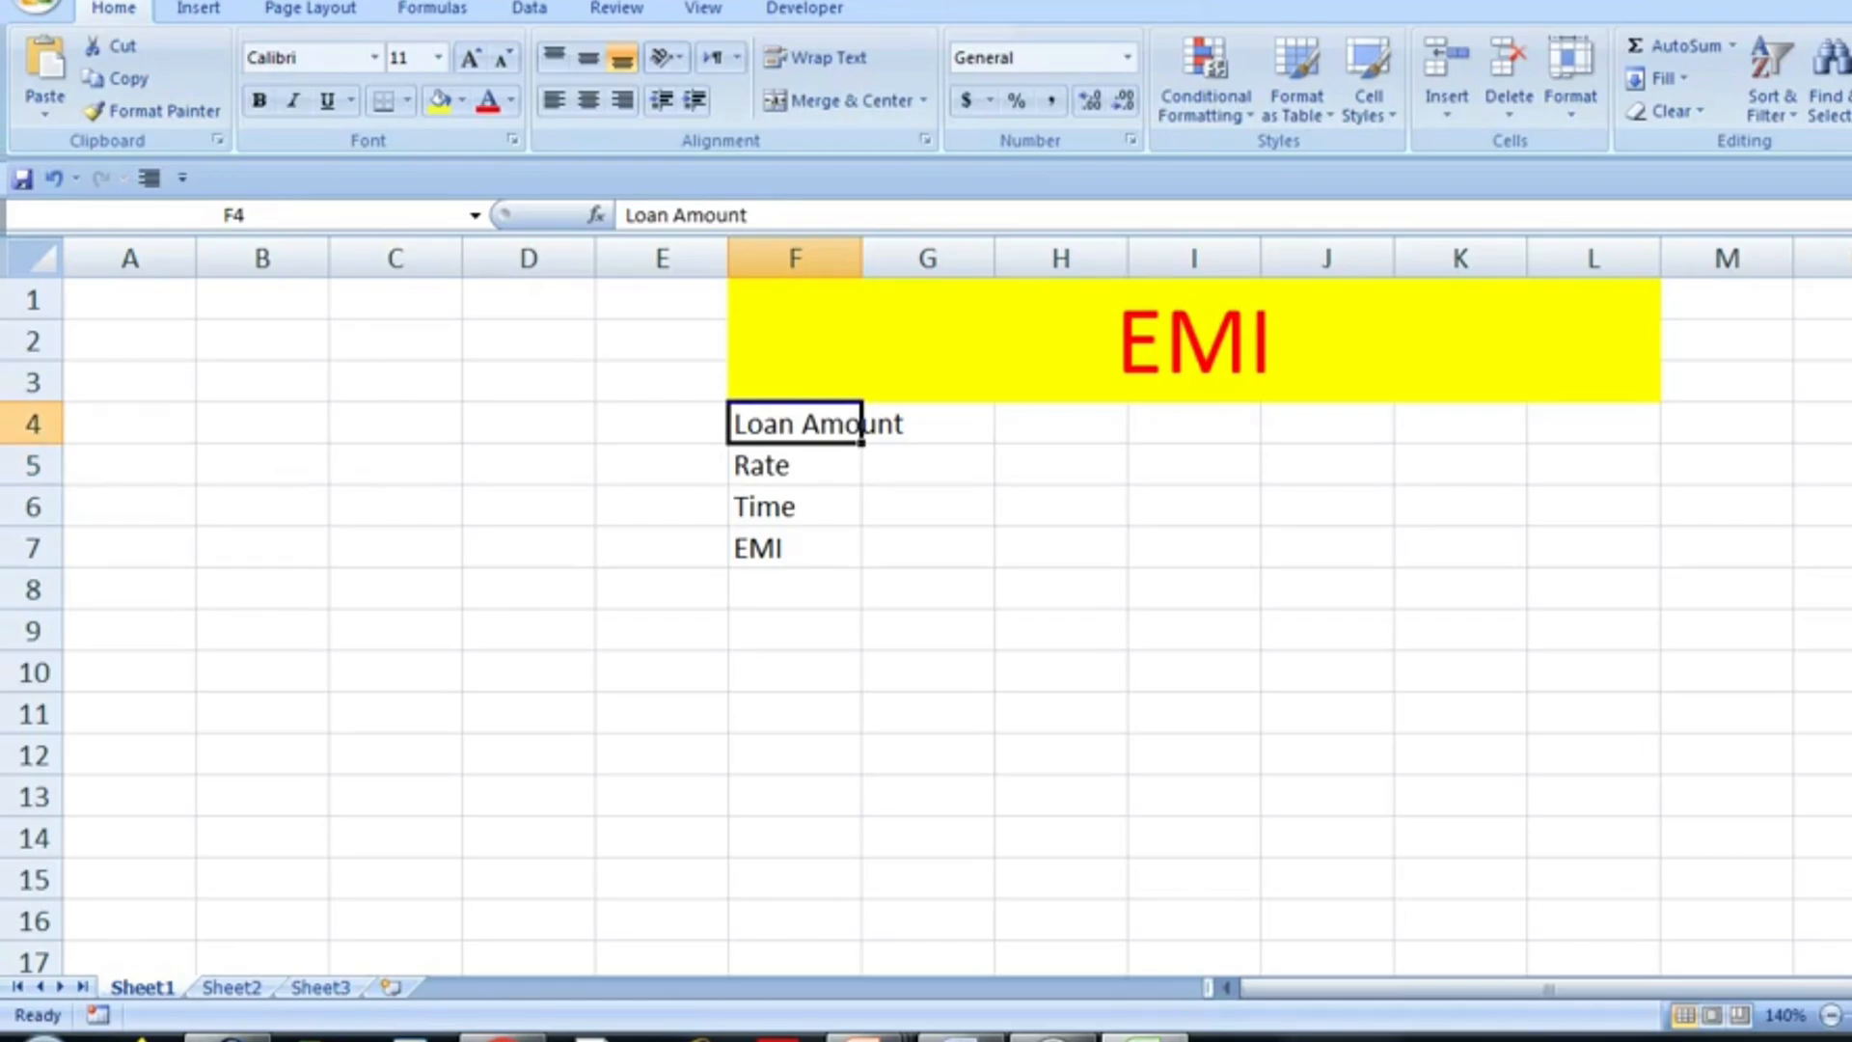
double_click(861, 259)
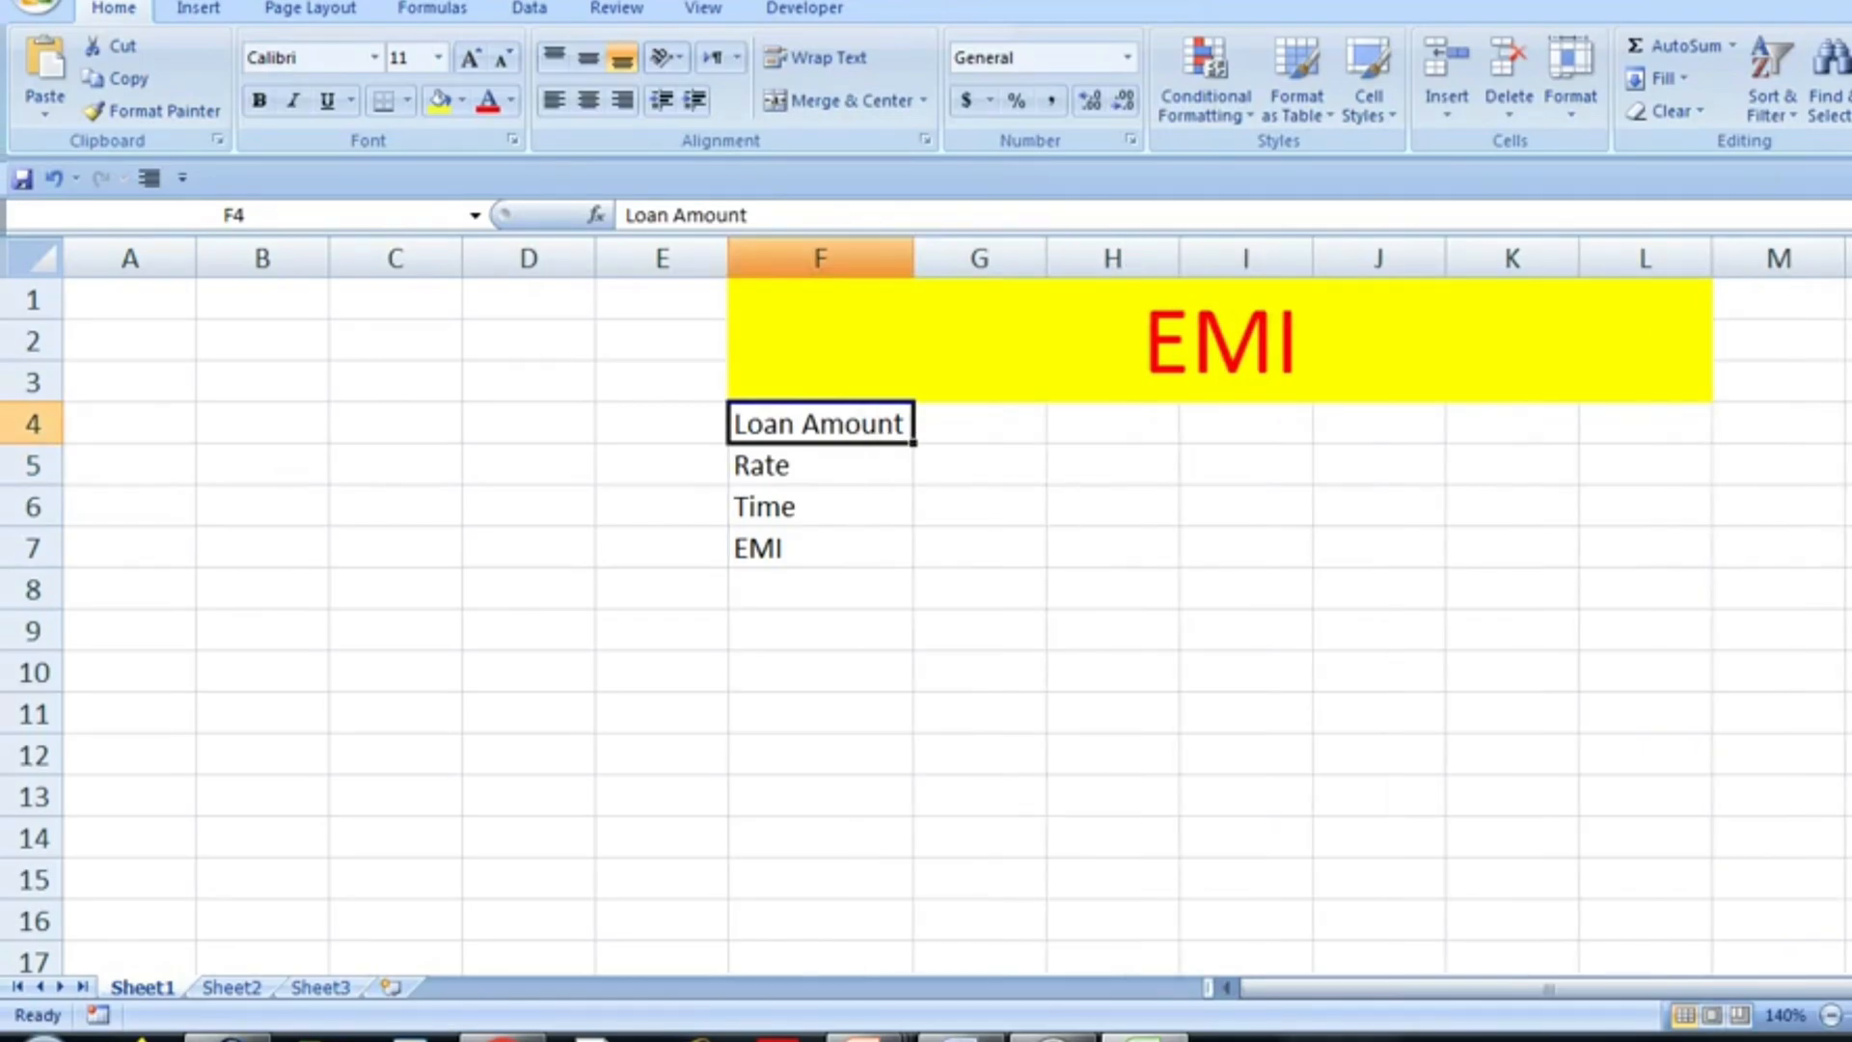
- Fill in the loan amount 10000, rate 4% and time 3 in cells G4 to G6
click(979, 424)
text(10)
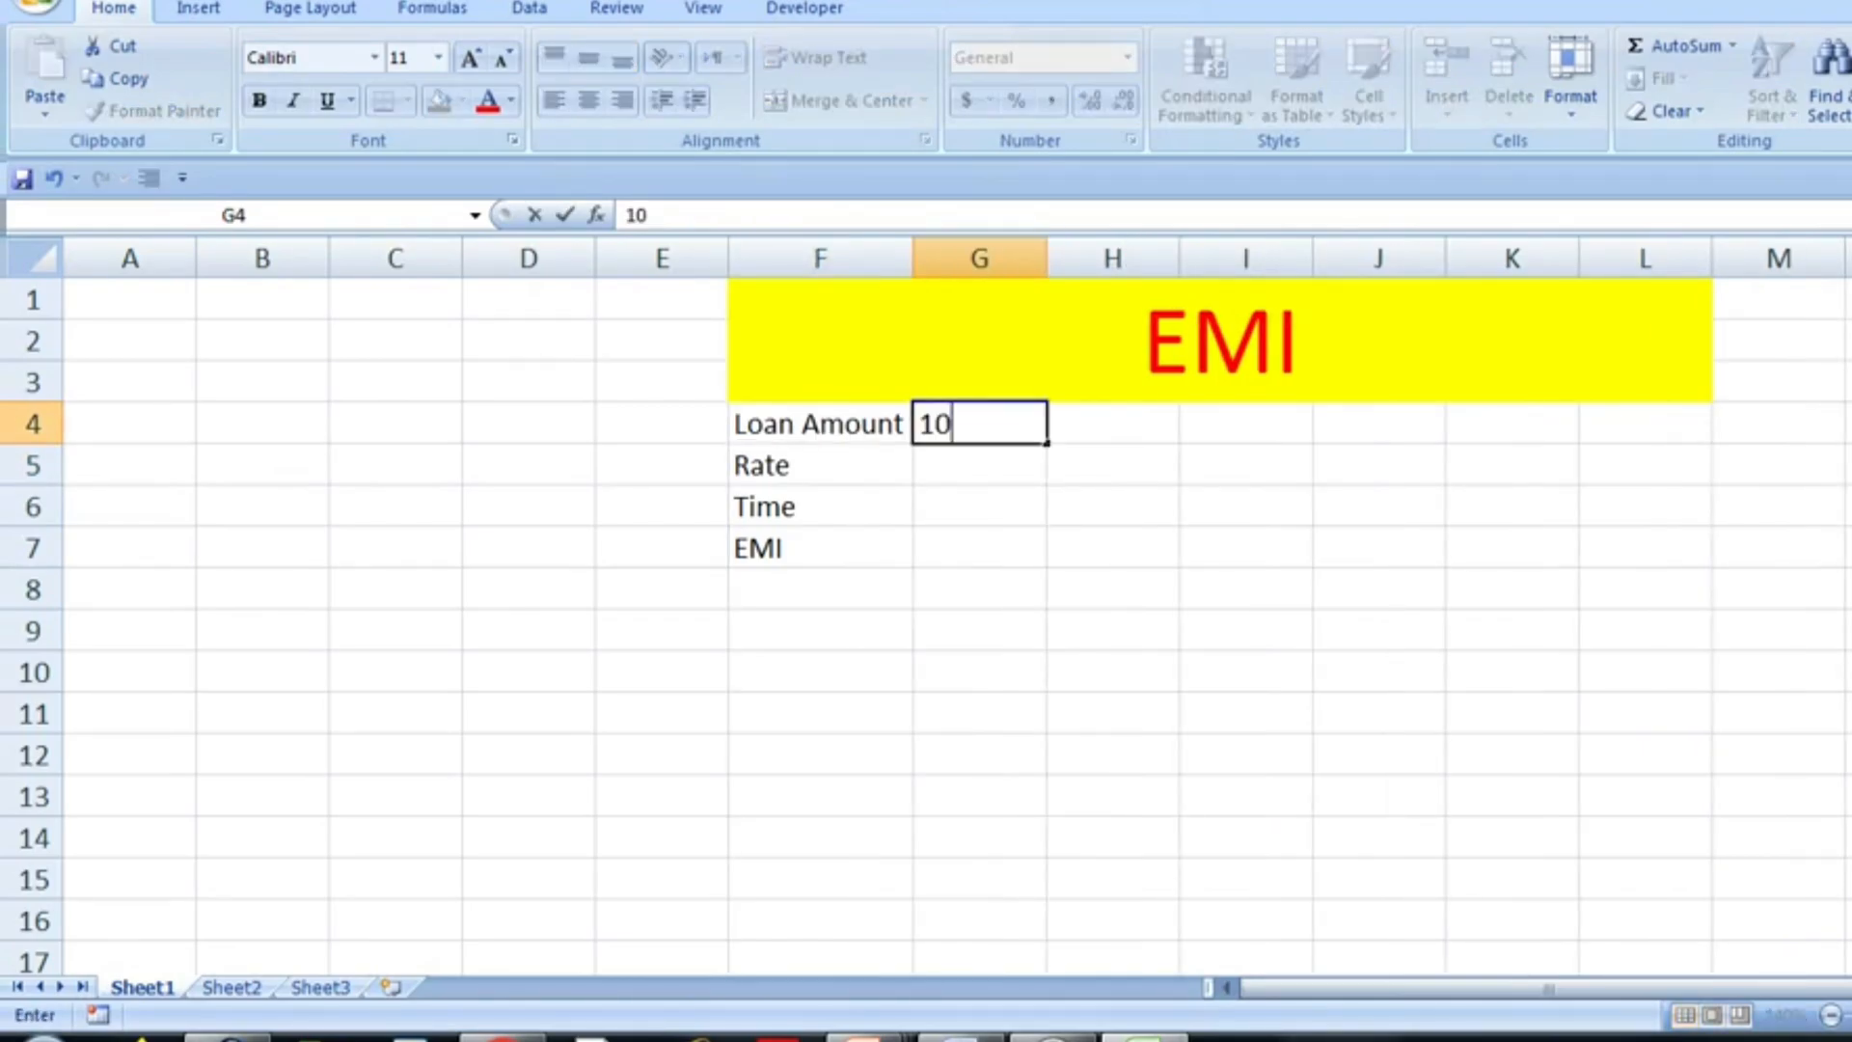
text(000)
key(Return)
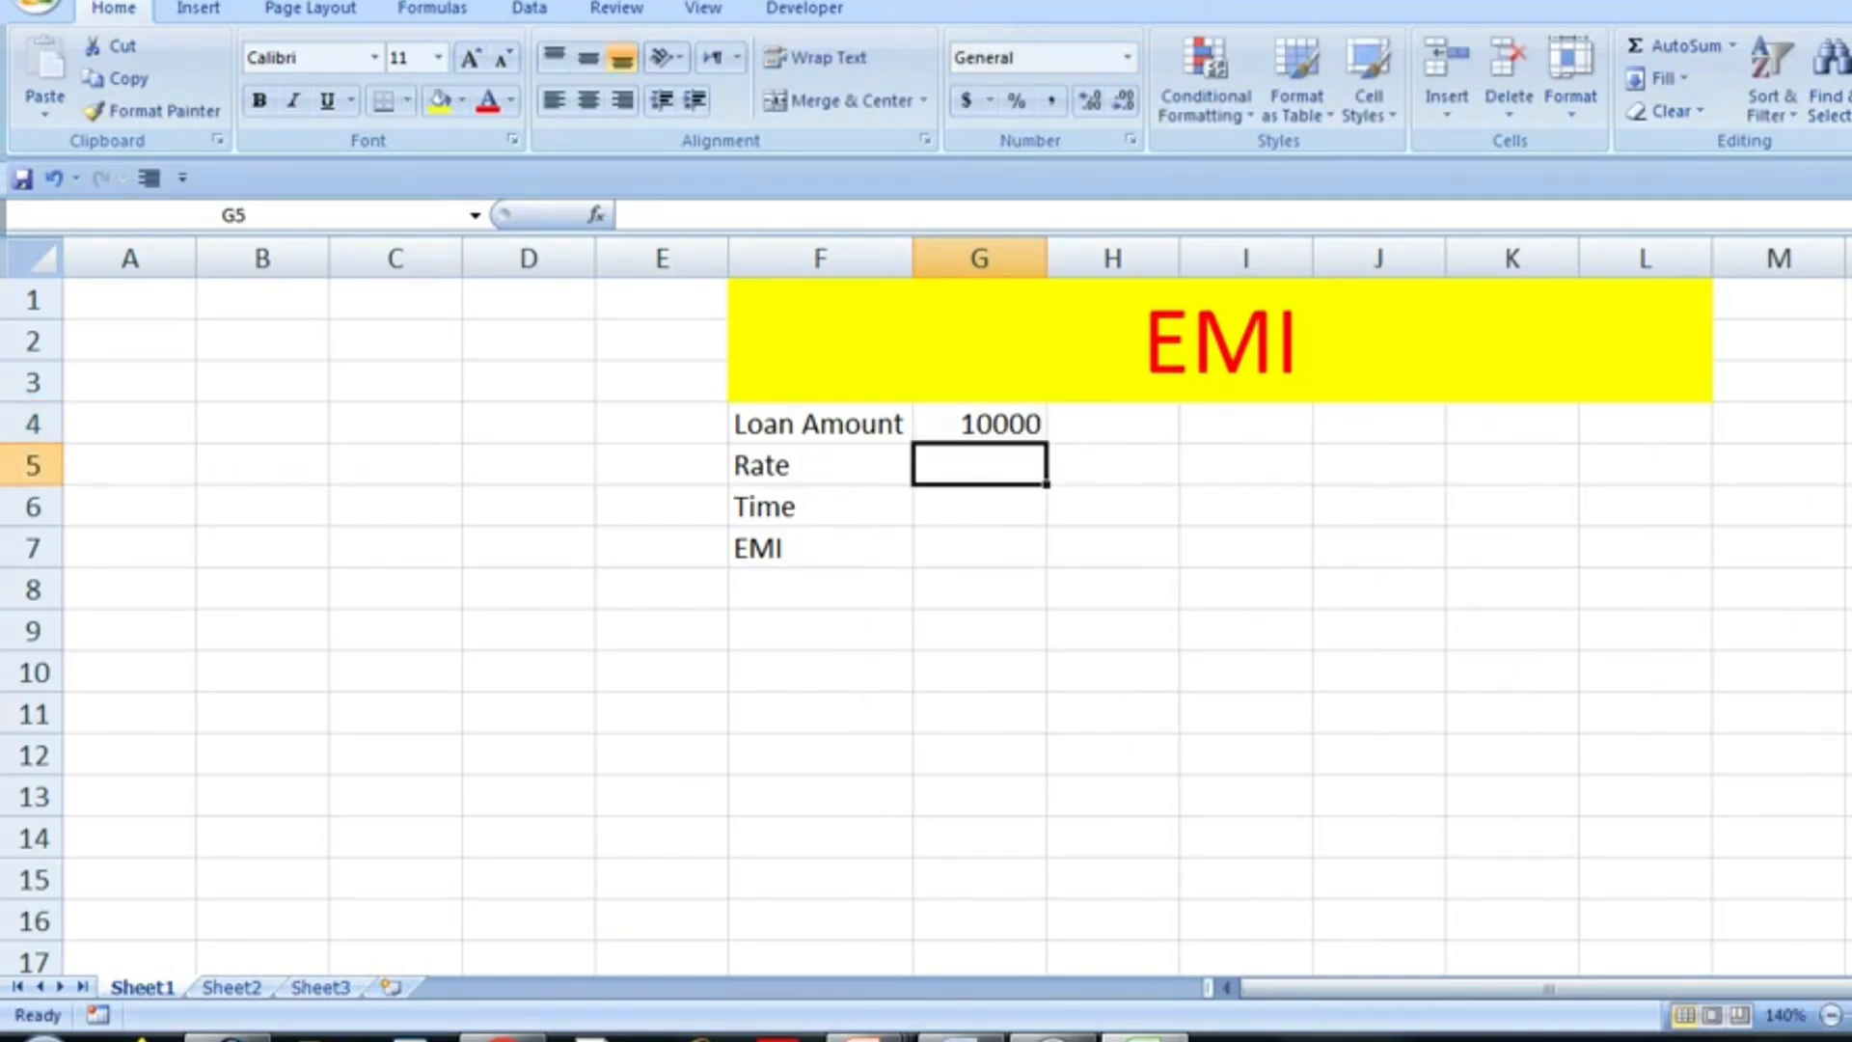
text(4%)
key(Return)
text(3)
key(Return)
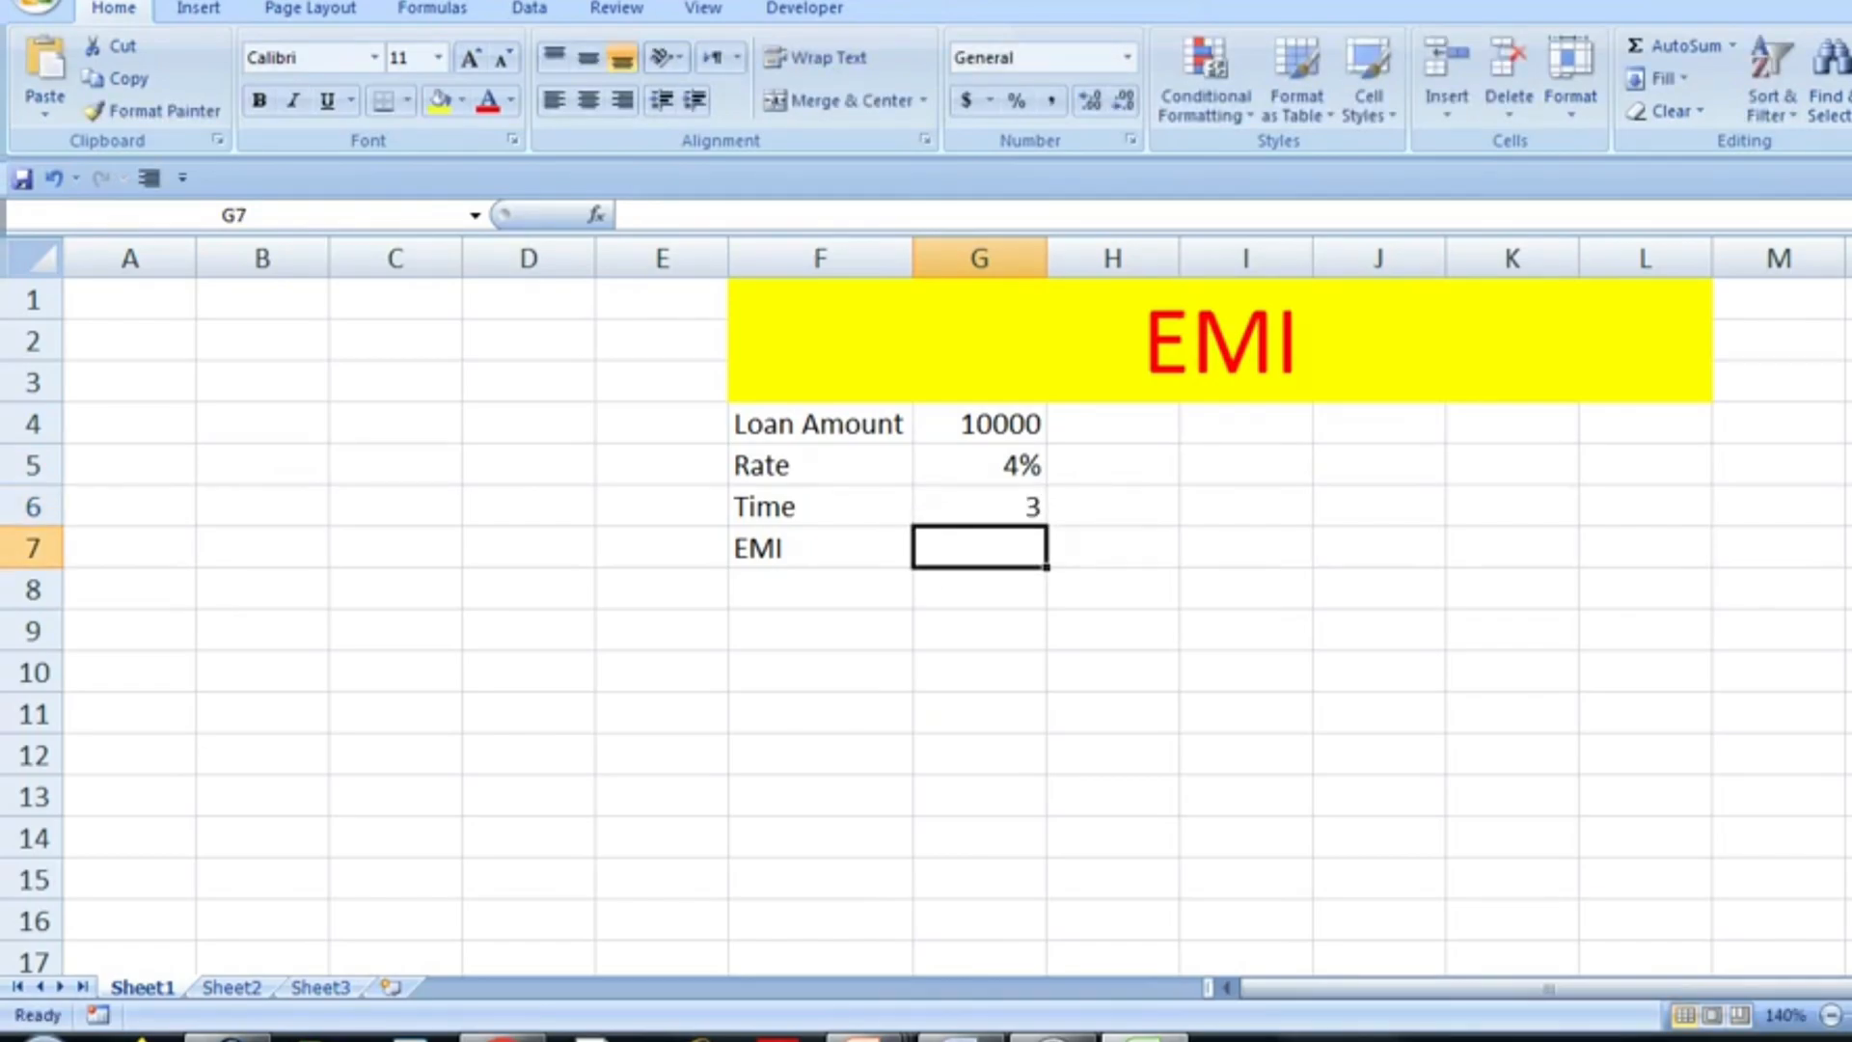
- Calculate the EMI in G7 with =PMT(G5,G6,G4) and apply the comma number style to it
text(=pm)
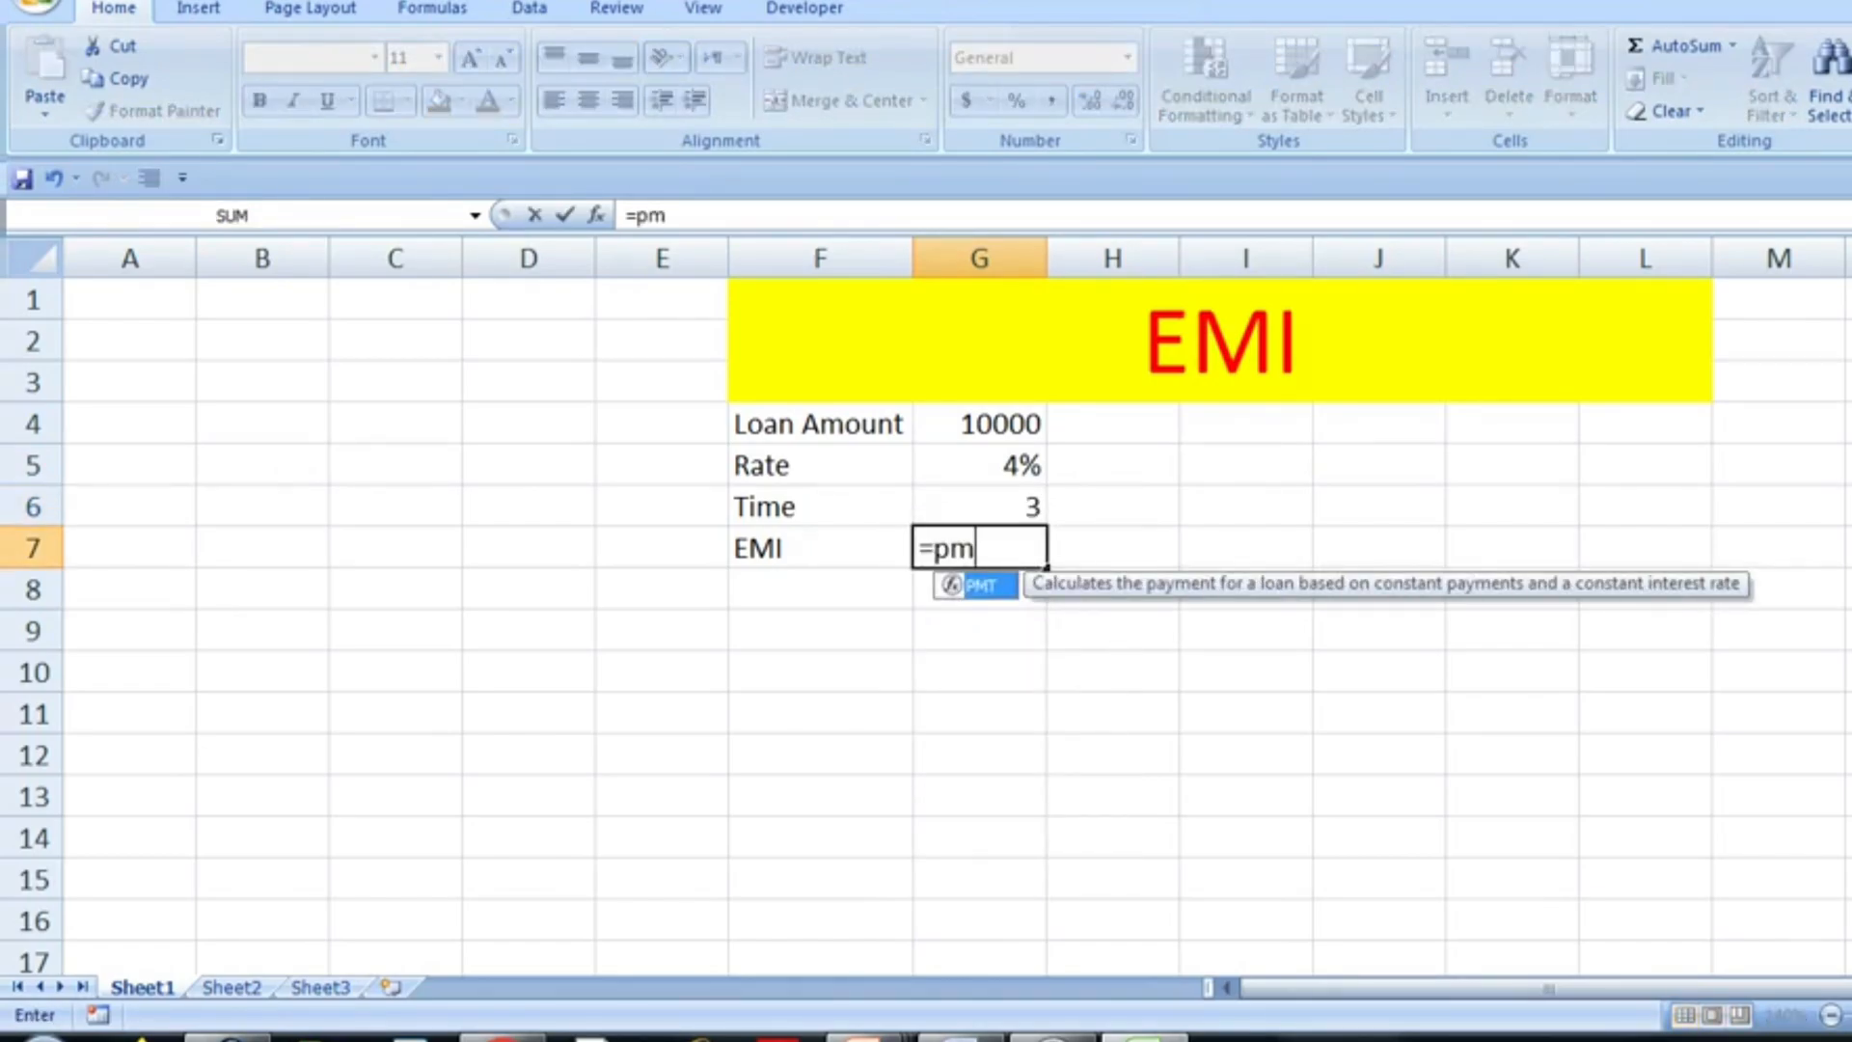
text(t()
click(980, 465)
text(,)
key(Up)
text(,)
key(Up)
key(Up)
key(Up)
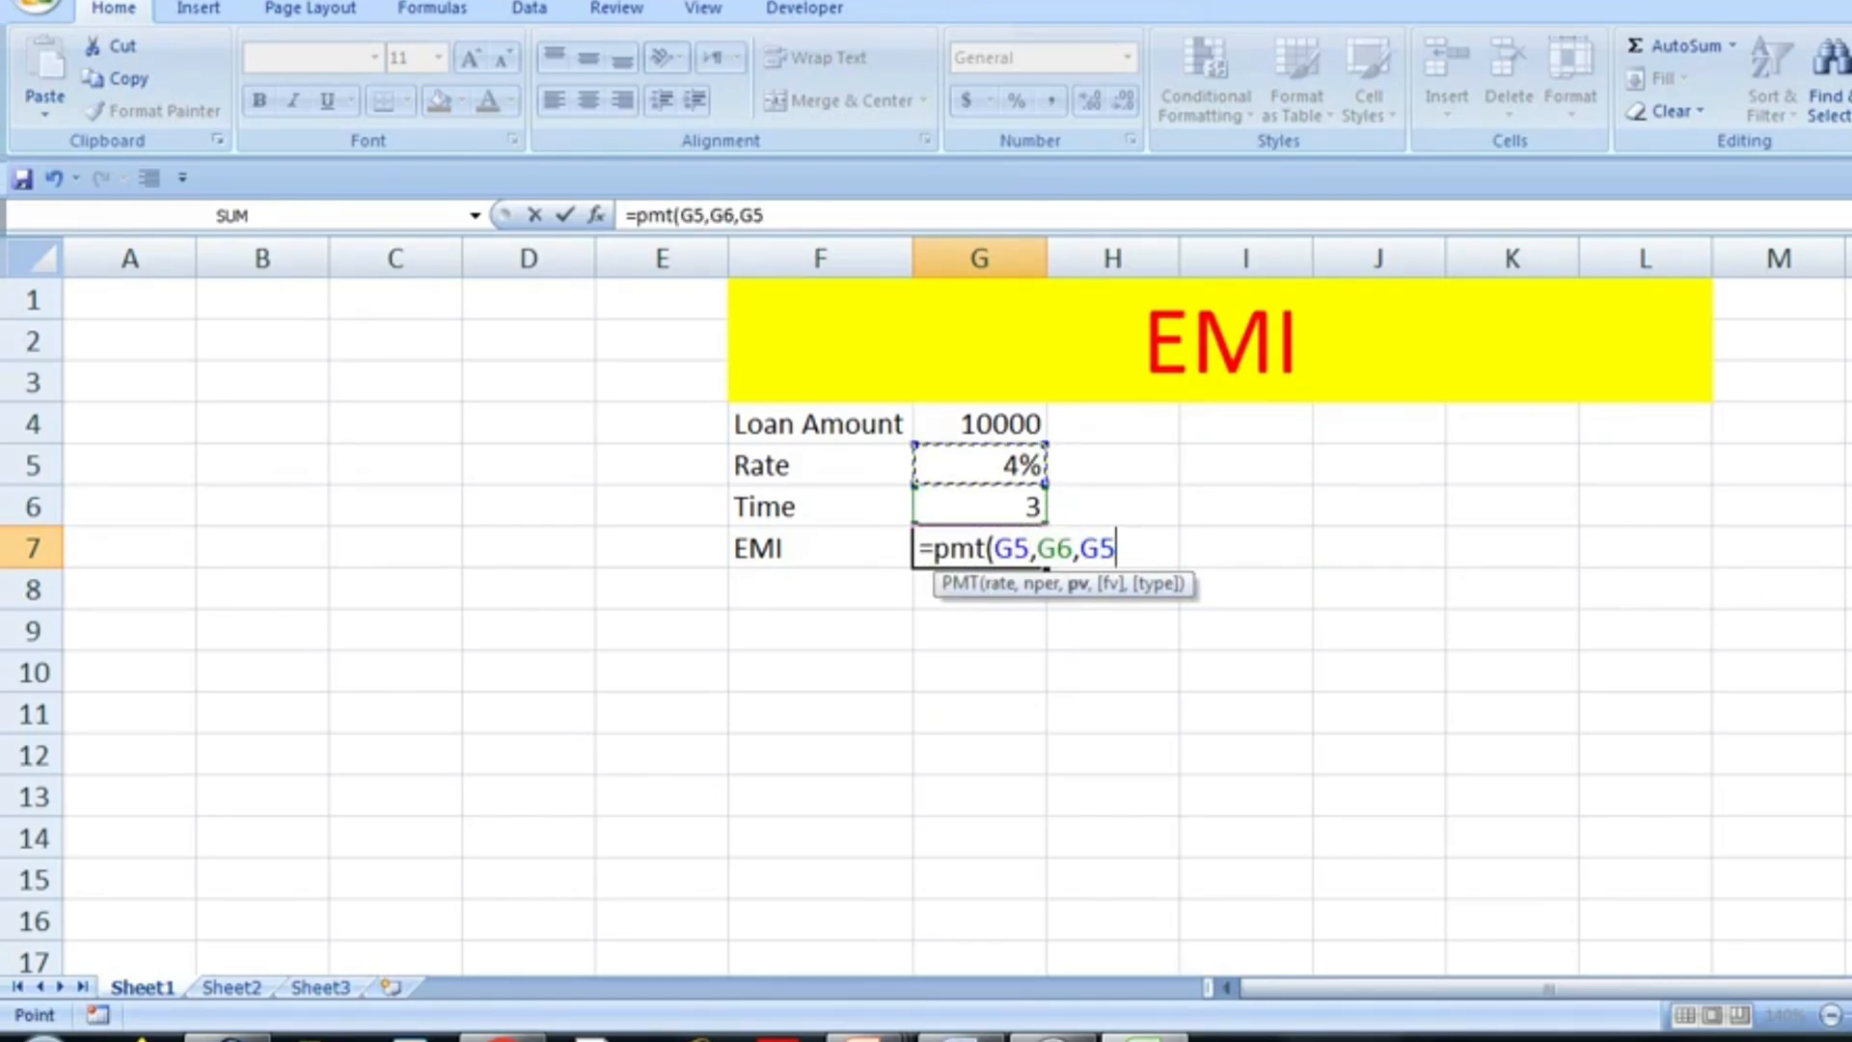
text())
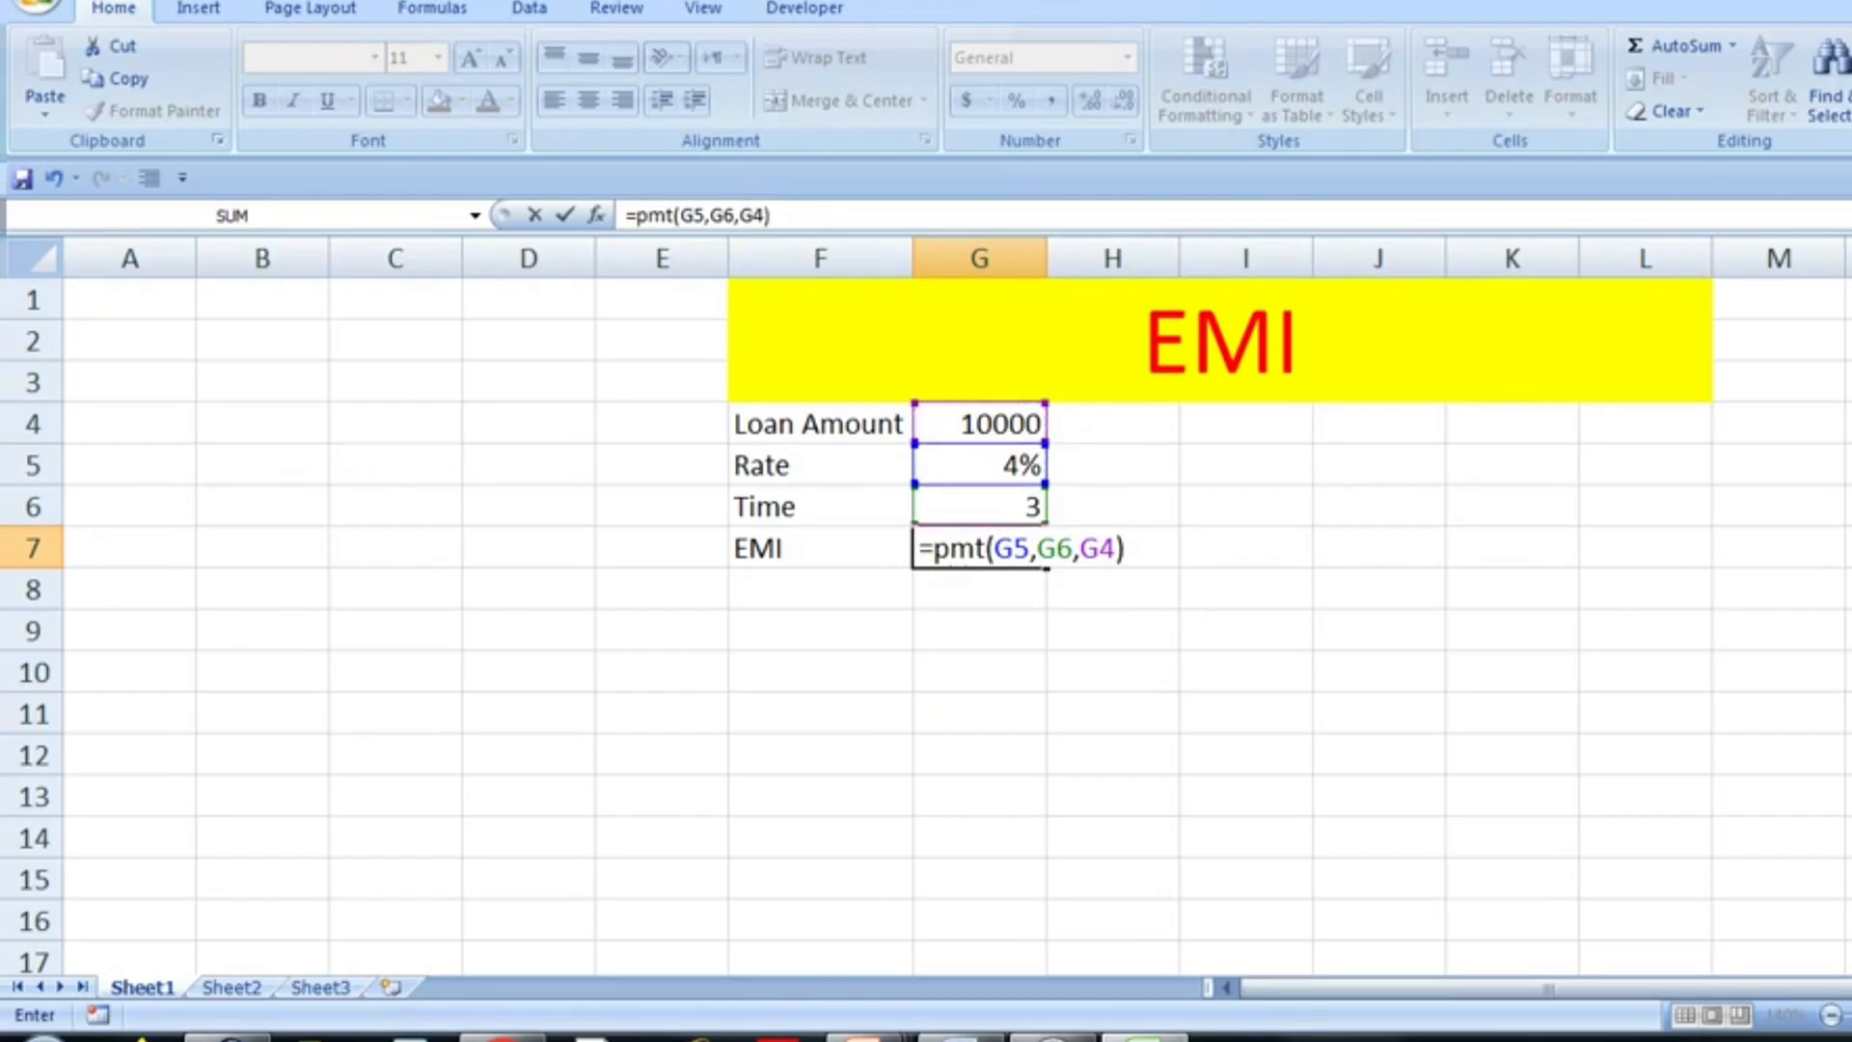
key(Return)
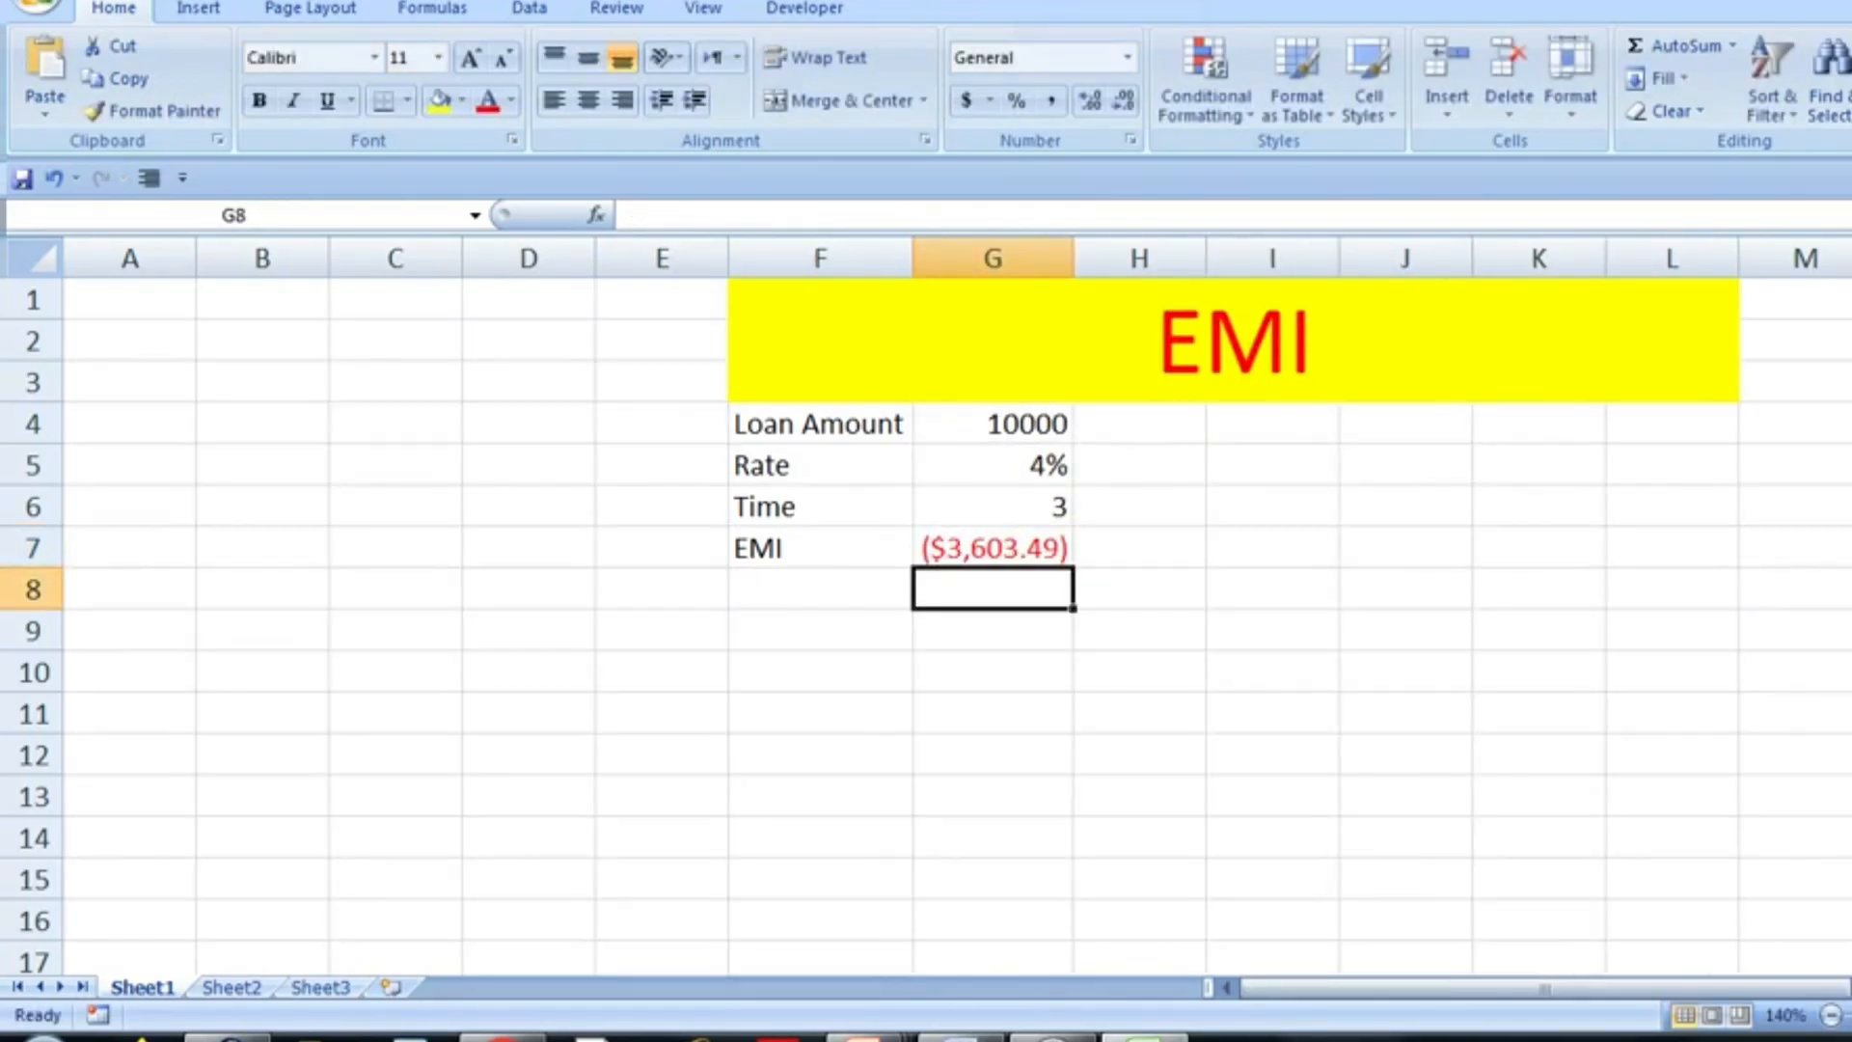
key(Up)
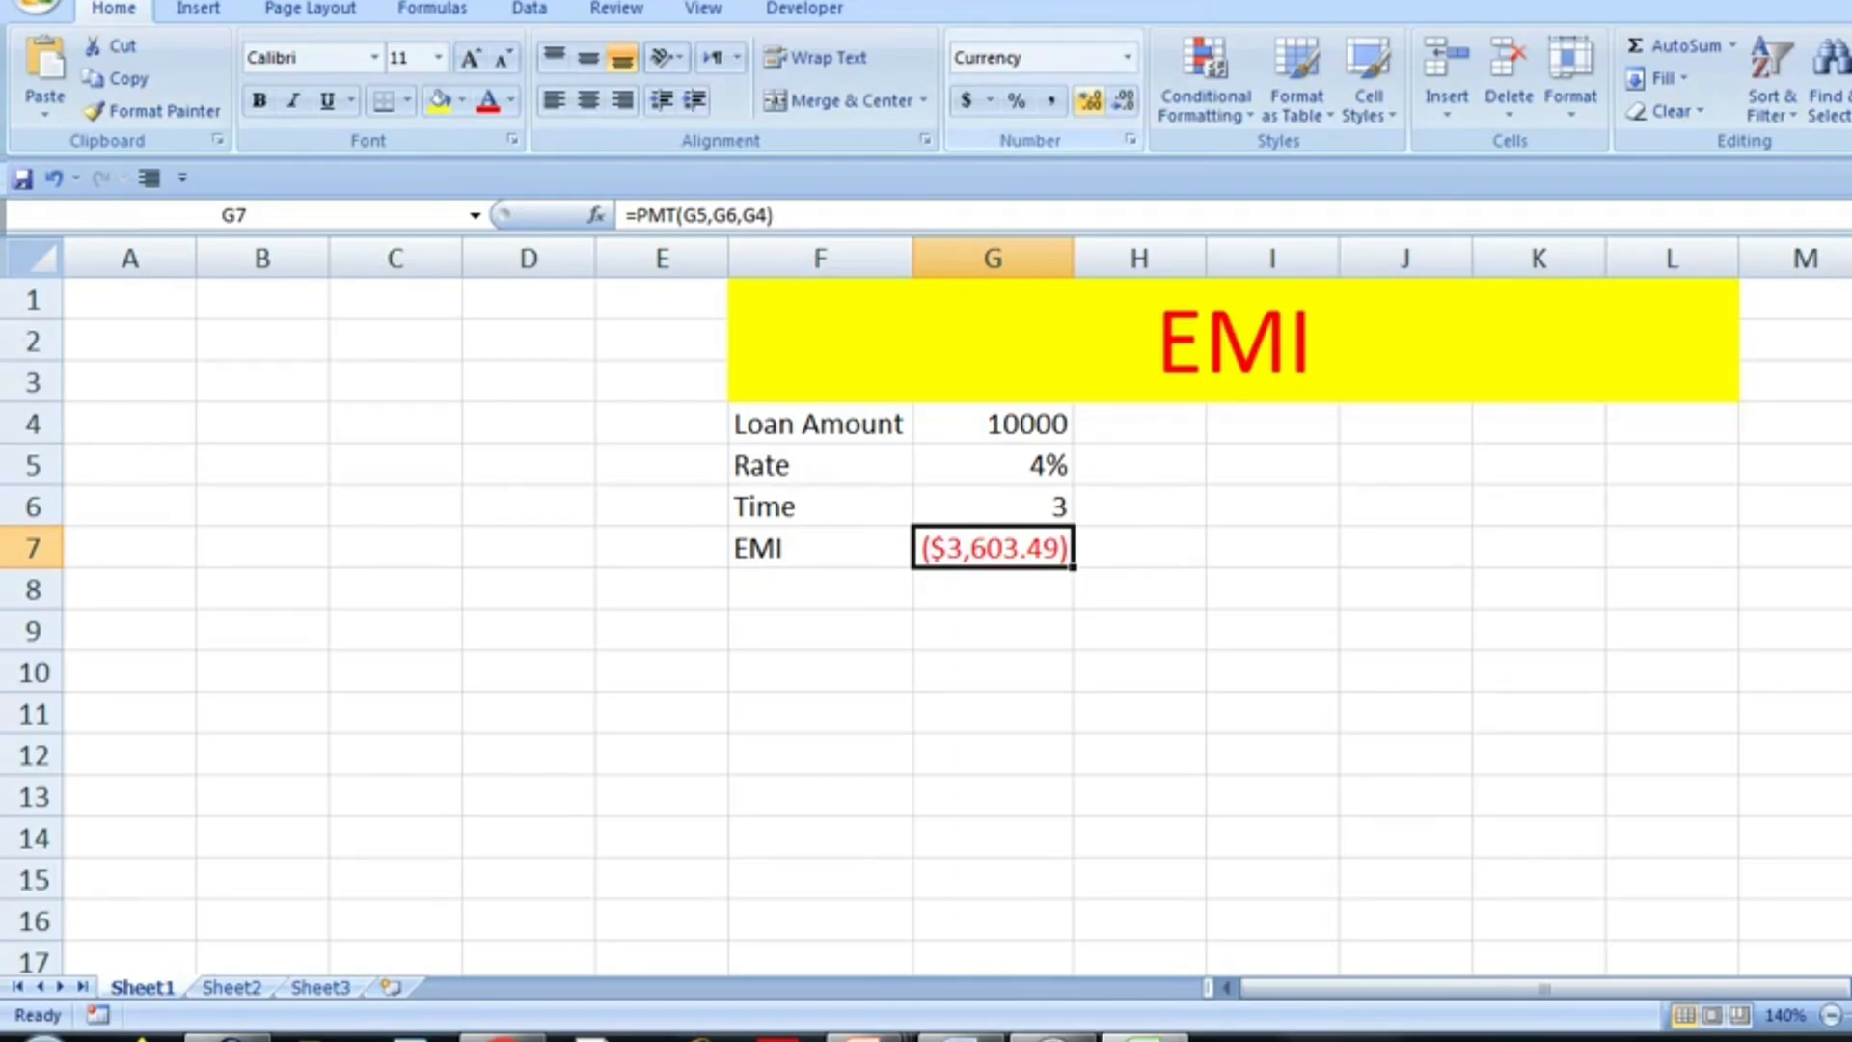
click(1050, 100)
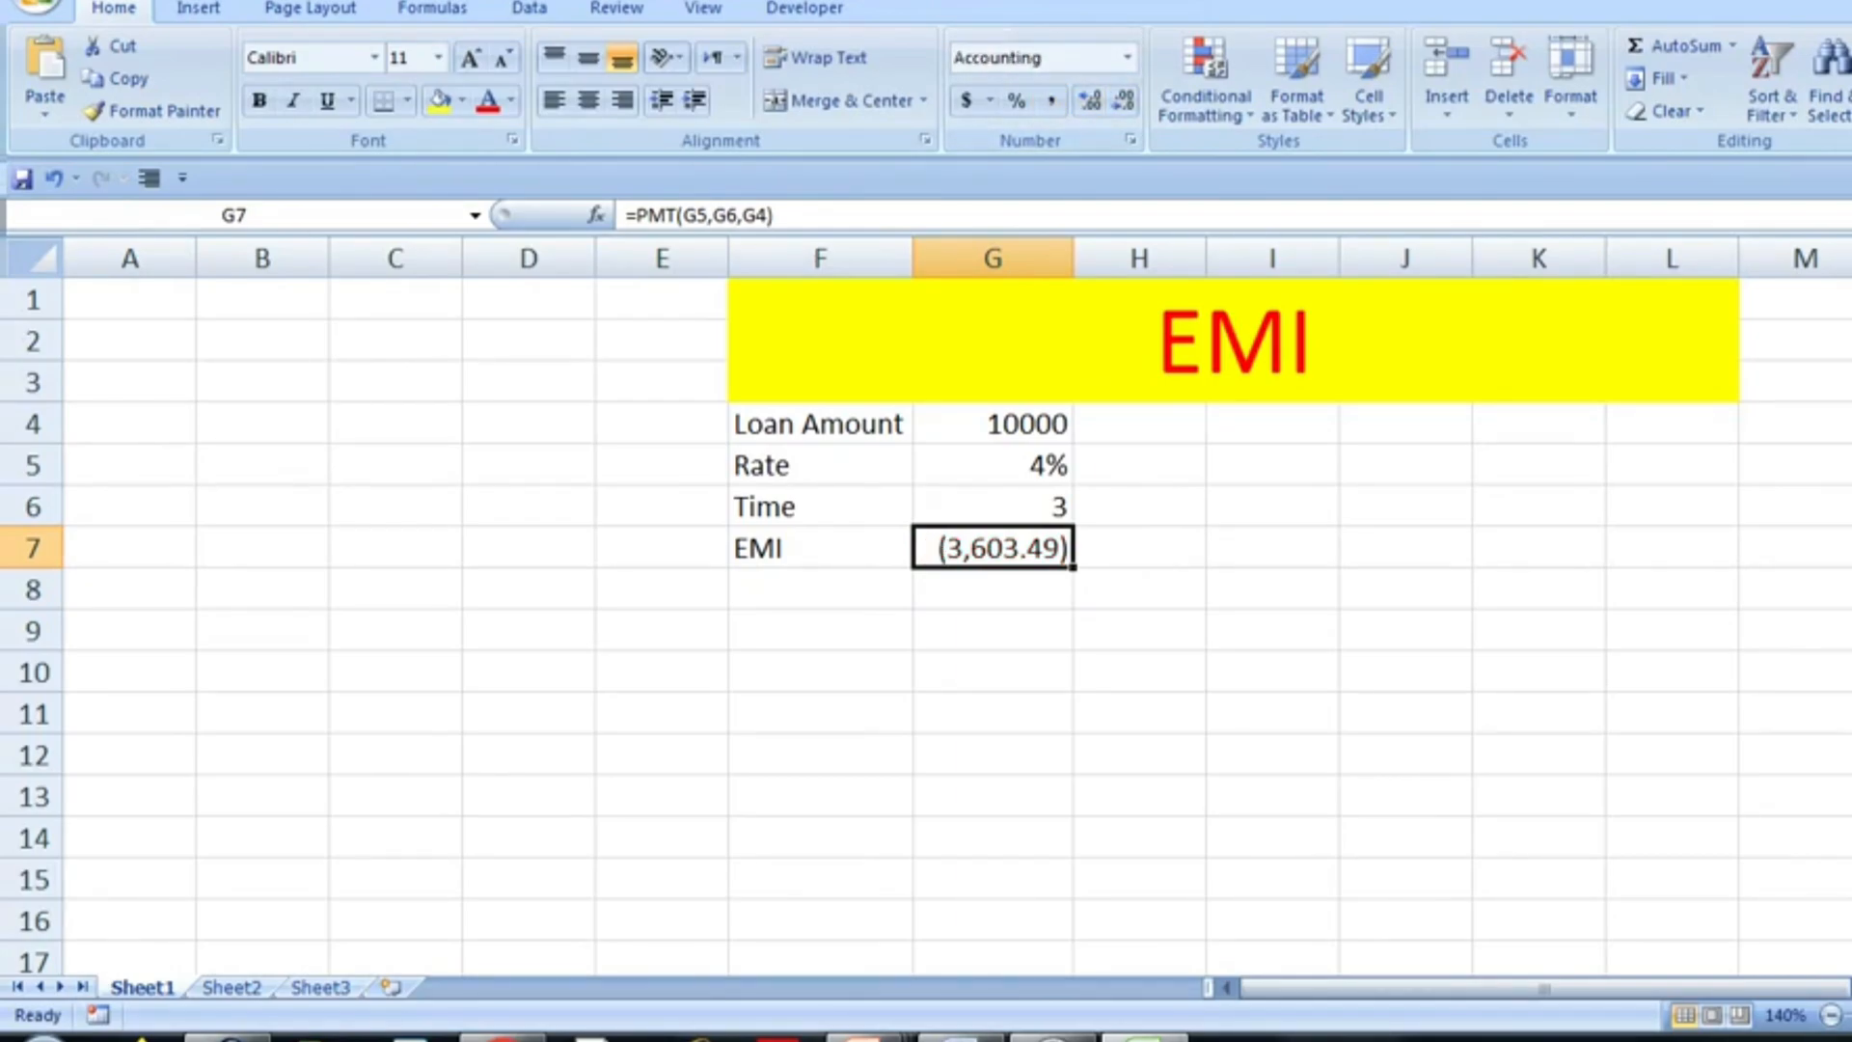
- Enter the heading Year in A4 and list years 1, 2 and 3 below it
click(130, 423)
text(Yr)
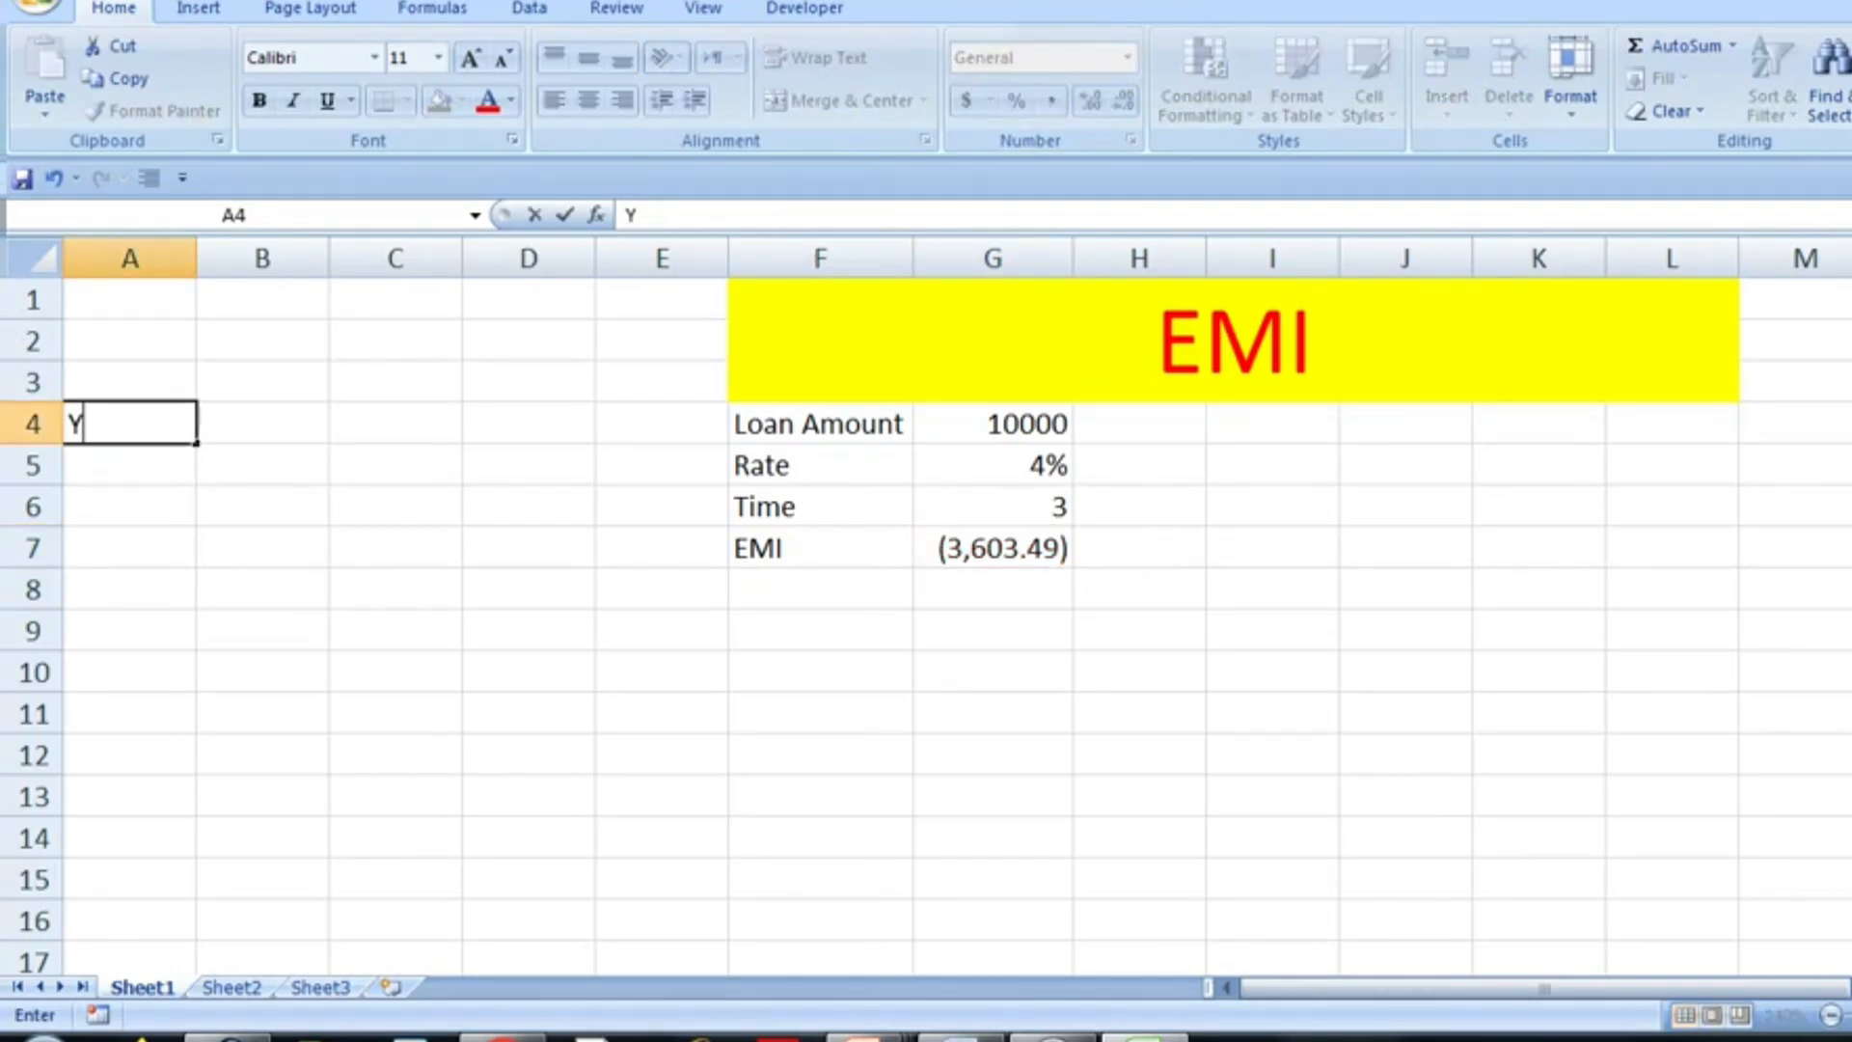
key(BackSpace)
text(ear)
key(Return)
text(1)
key(Return)
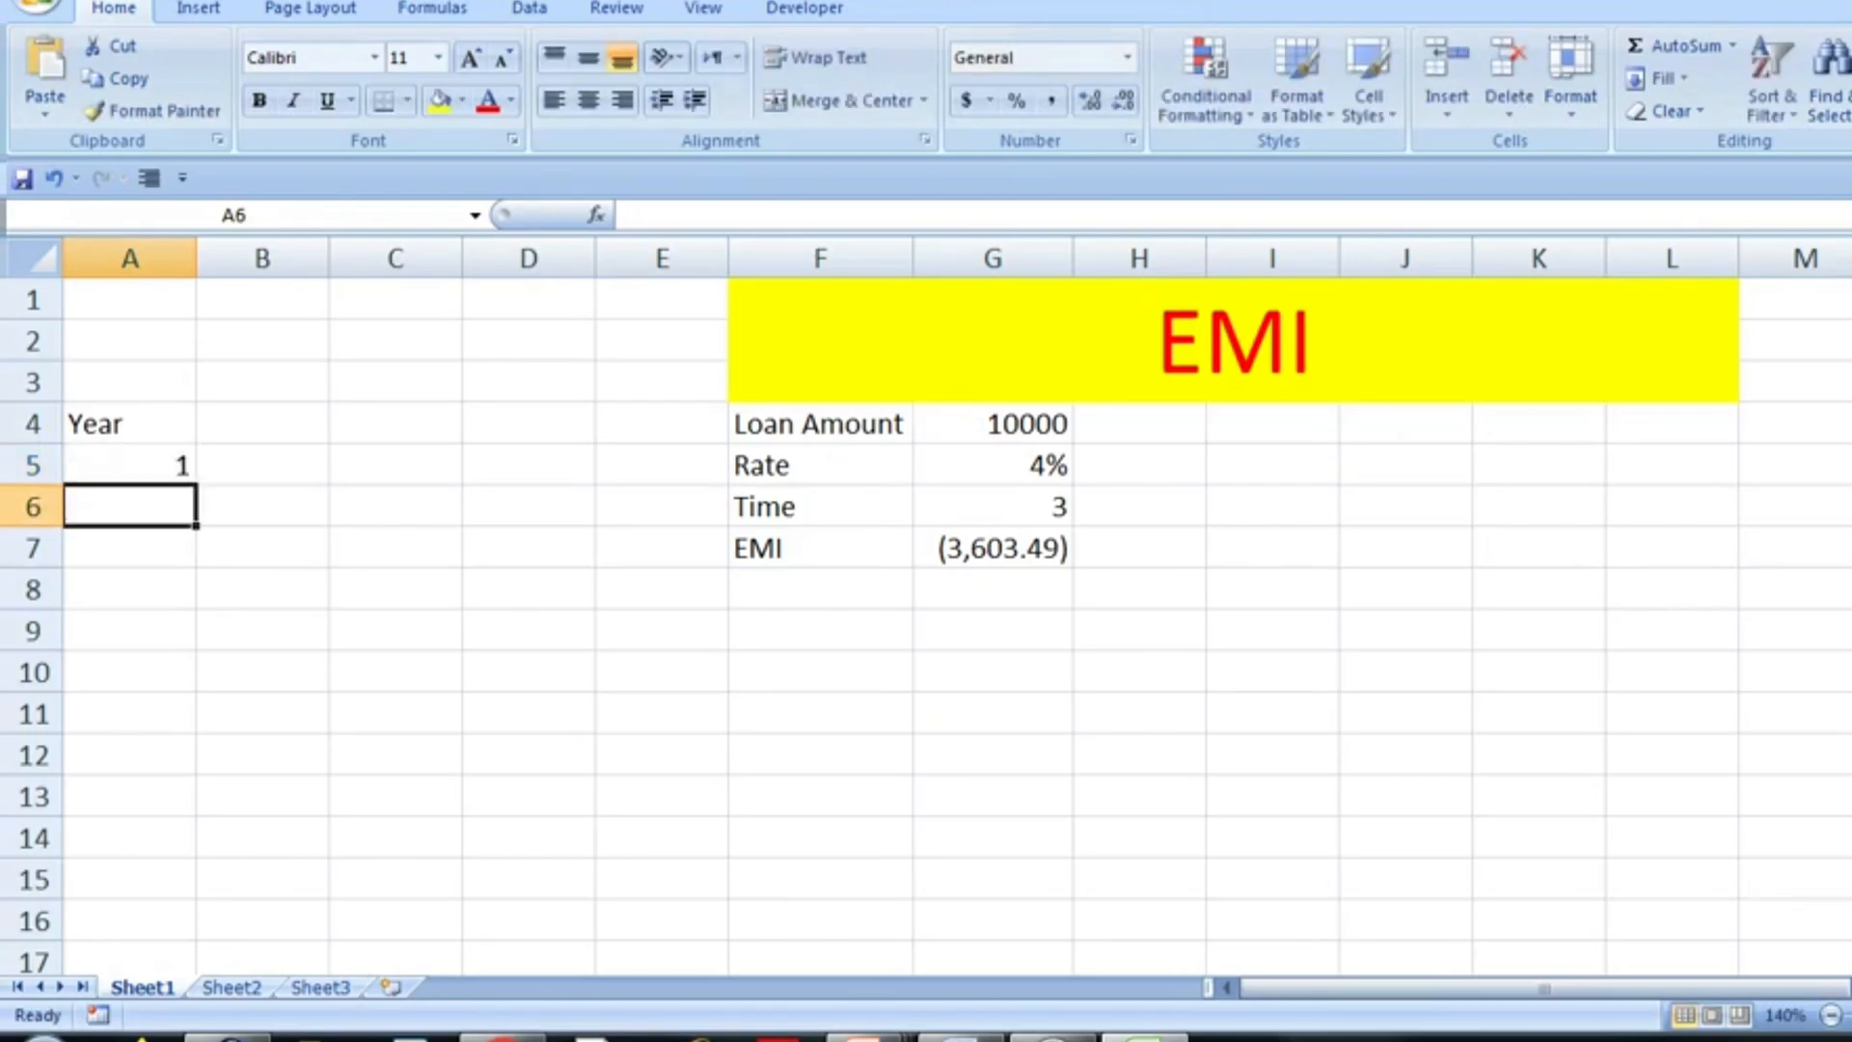
text(2)
key(Return)
text(3)
key(Return)
text(4)
key(Escape)
- Enter PMT as the heading in cell B4, beside Year
key(Up)
key(Up)
key(Up)
key(Up)
key(Right)
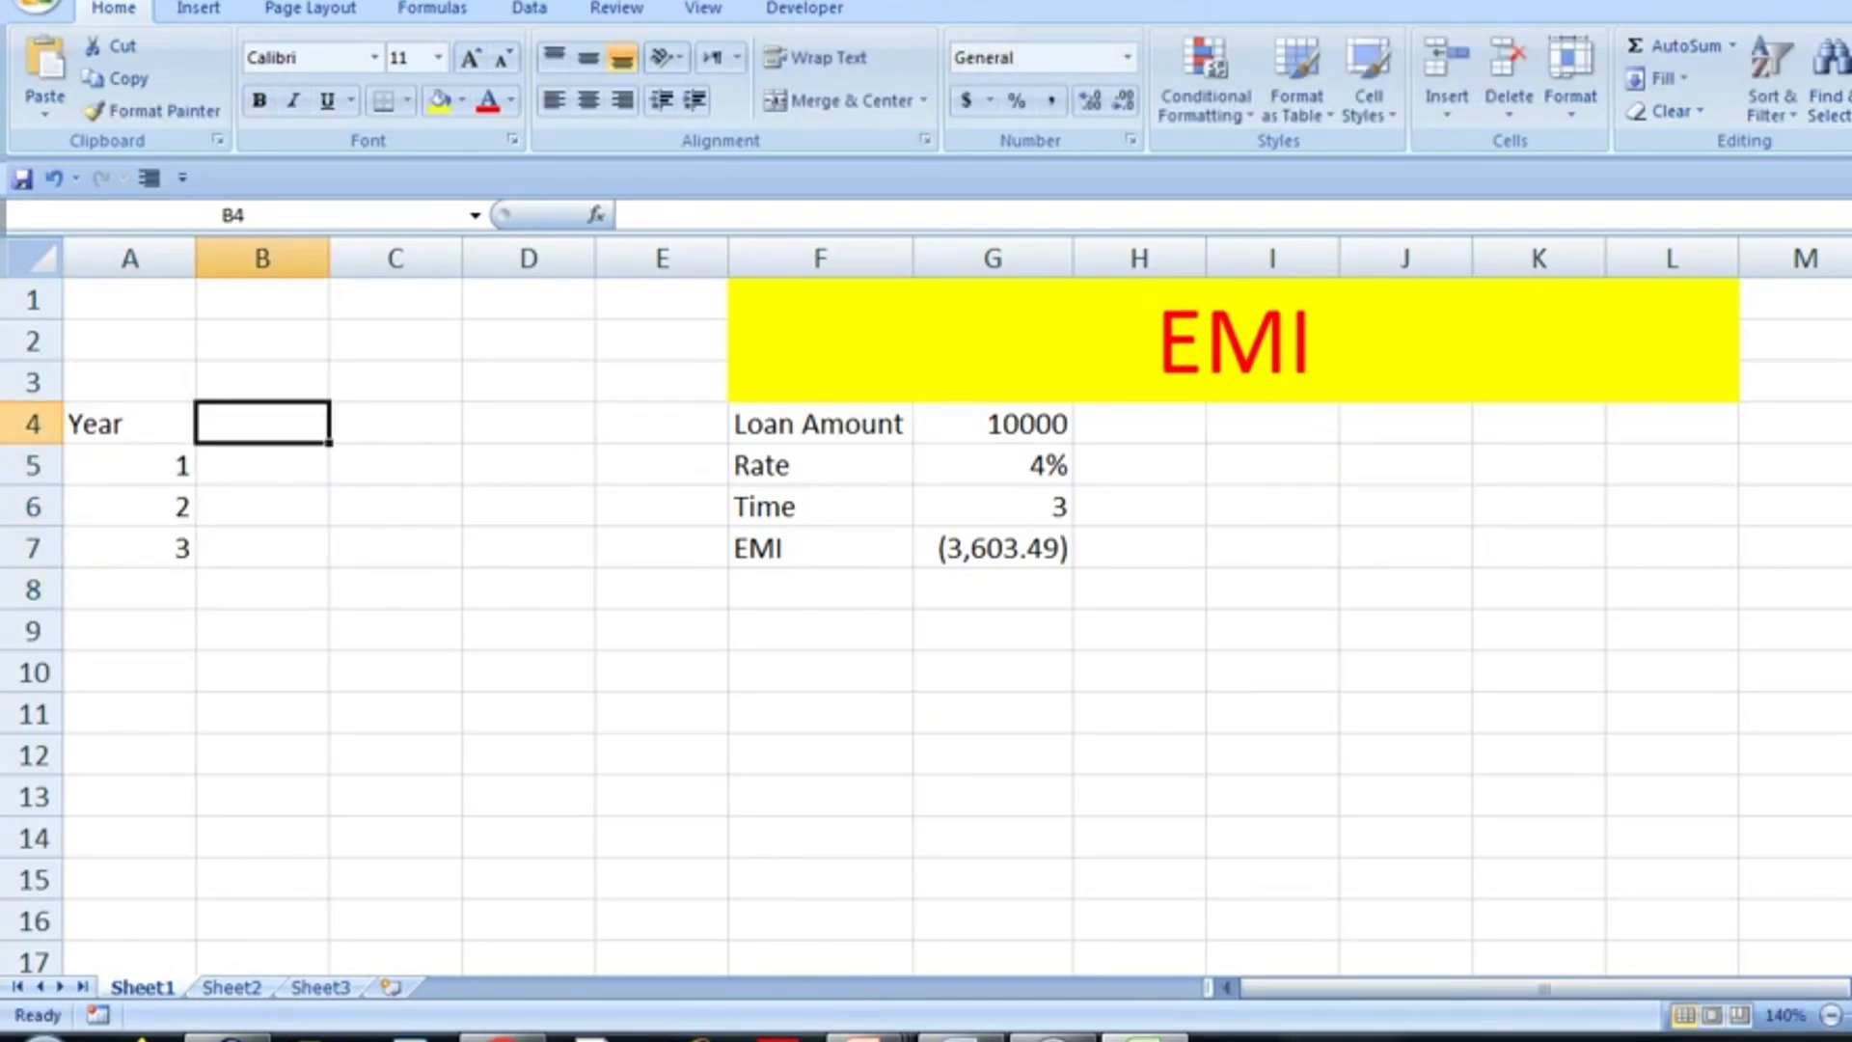
text(EMI)
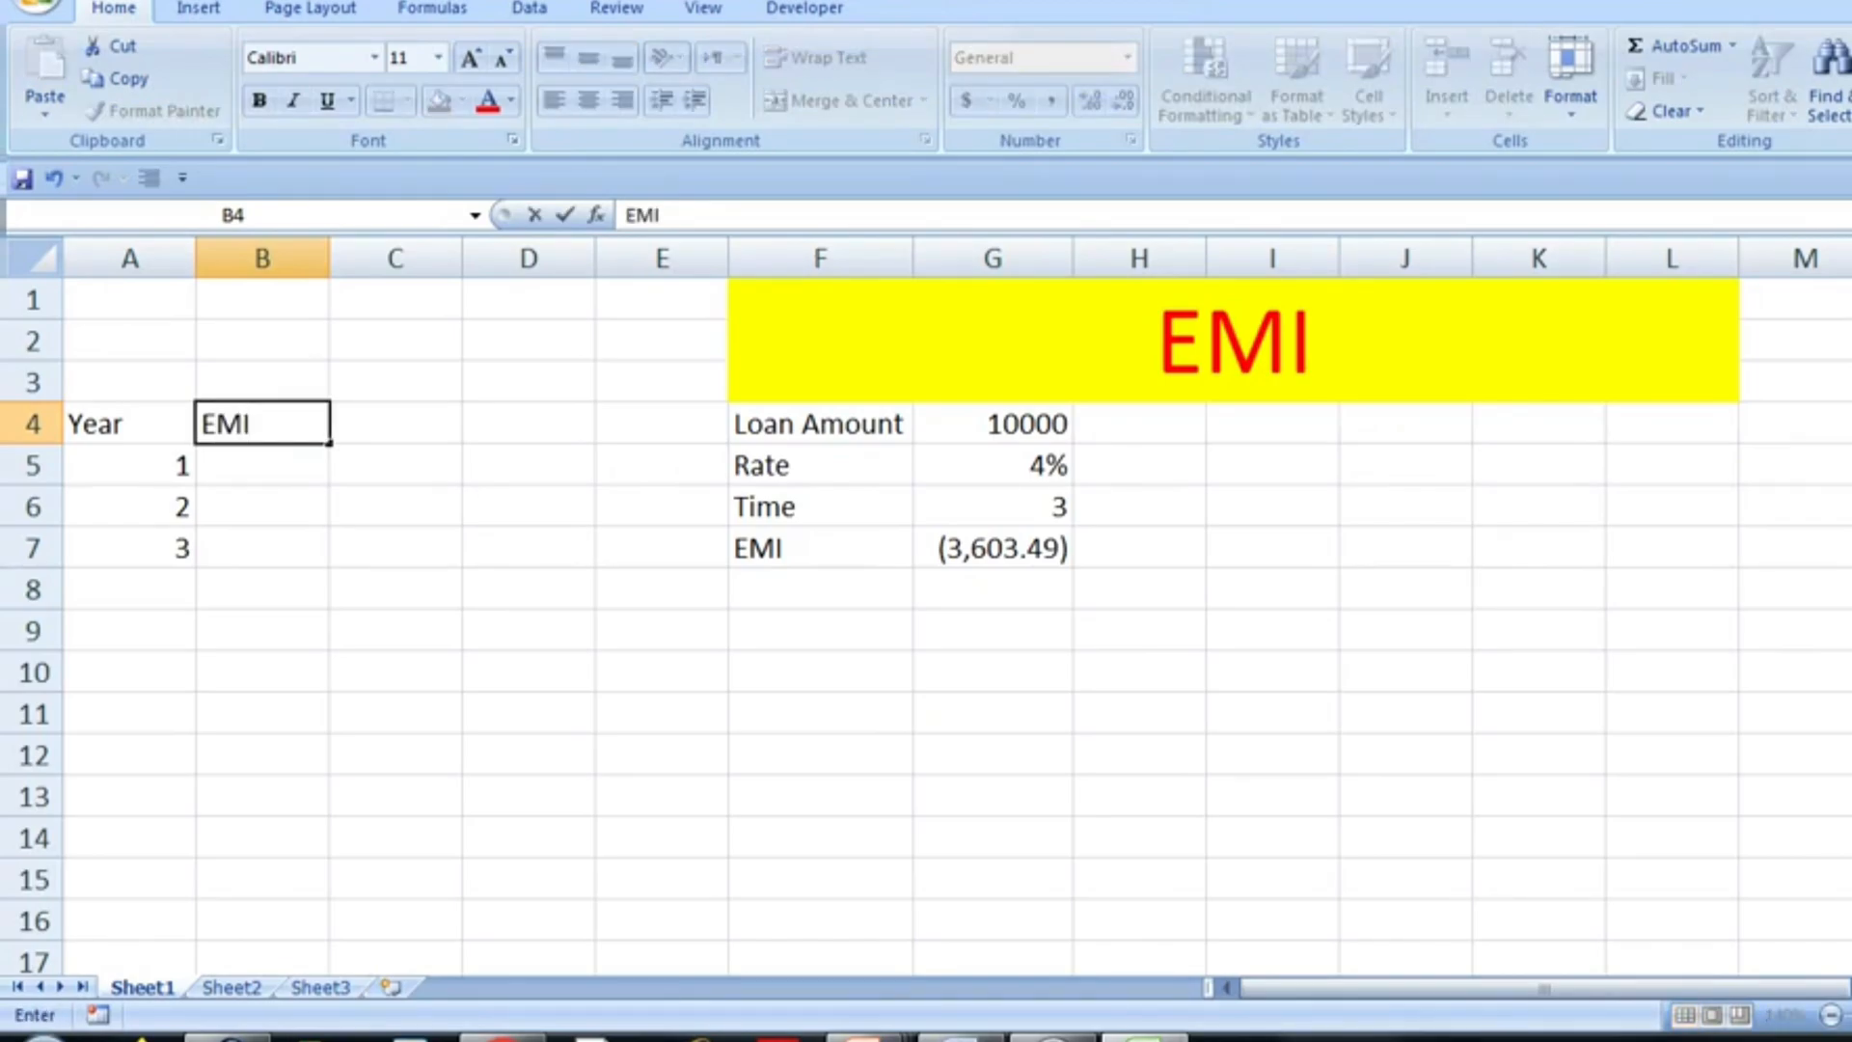
key(Return)
key(Up)
text(PMT)
key(Return)
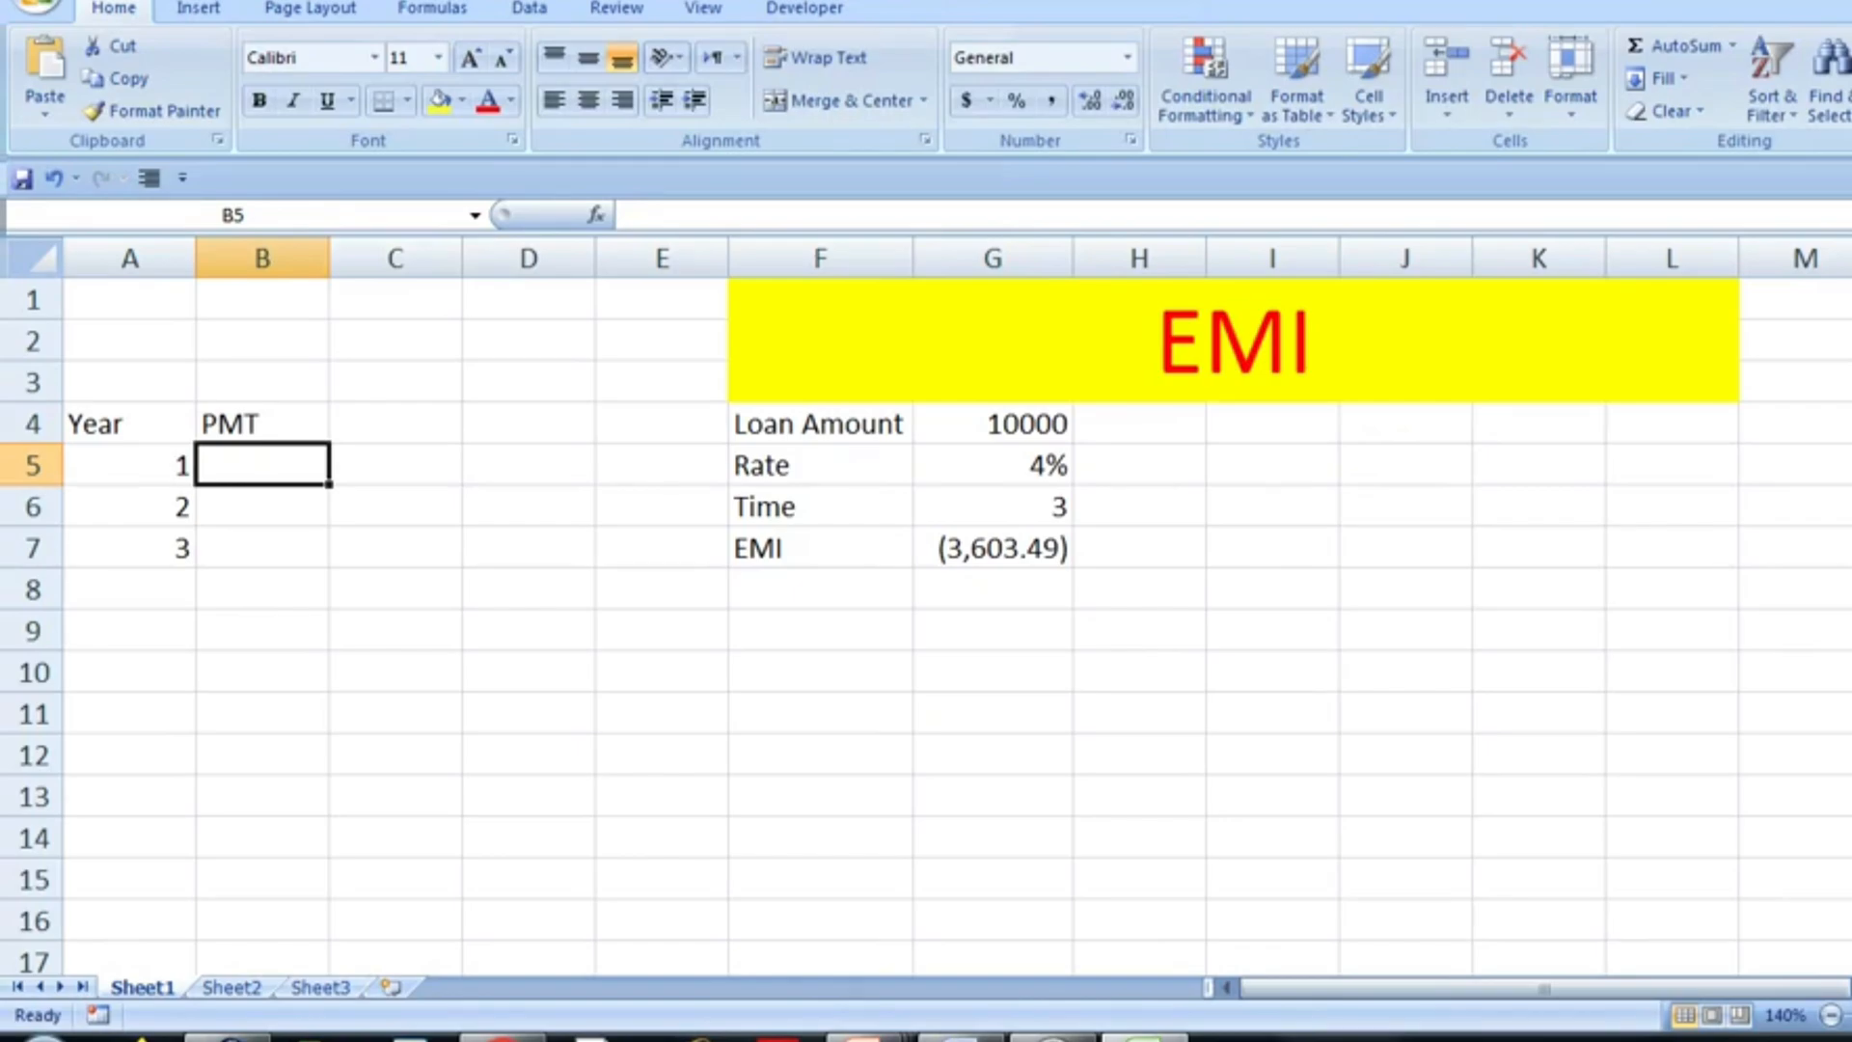
- Enter 3603 as the payment for each of the three years and sum the payments in B8
text(3603)
key(Return)
text(3603)
key(Return)
text(3603)
key(Return)
drag(261, 588, 261, 465)
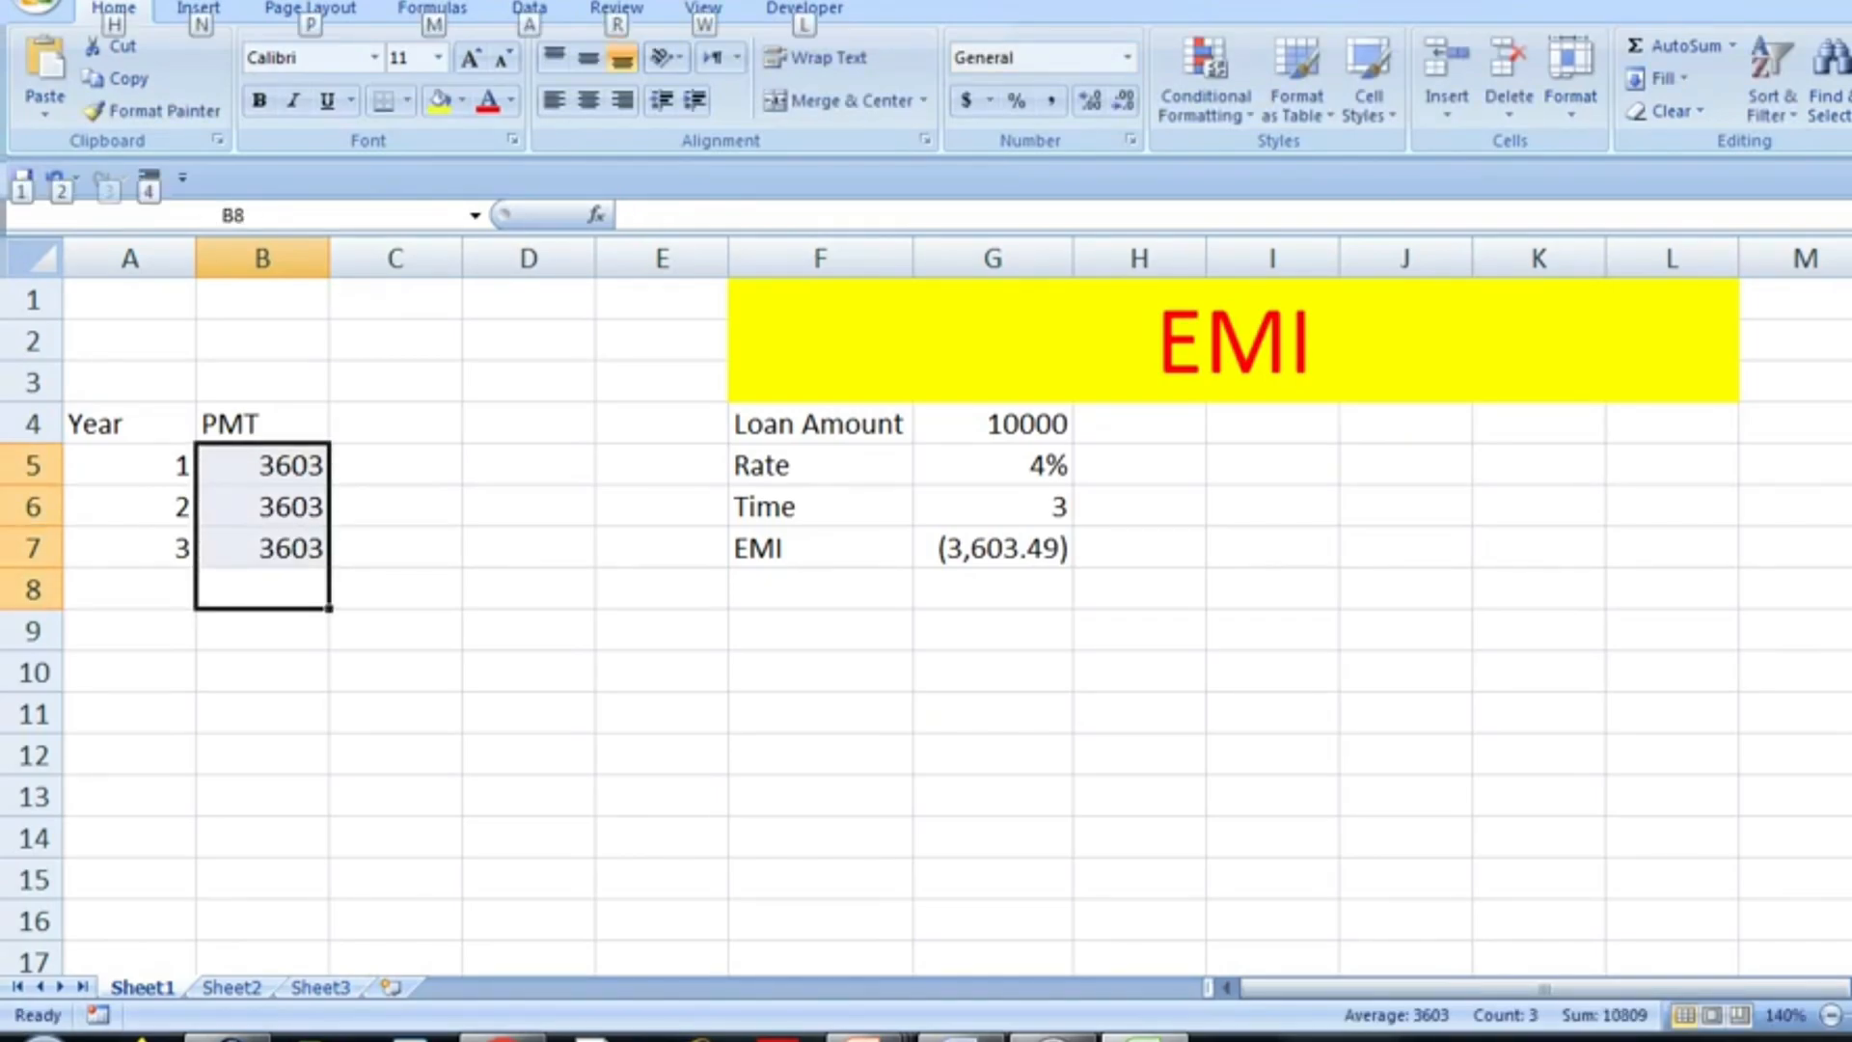
key(alt+equal)
- Calculate the total interest in B9 by subtracting the loan amount from the payment total with =B8-G4
key(Down)
text(=)
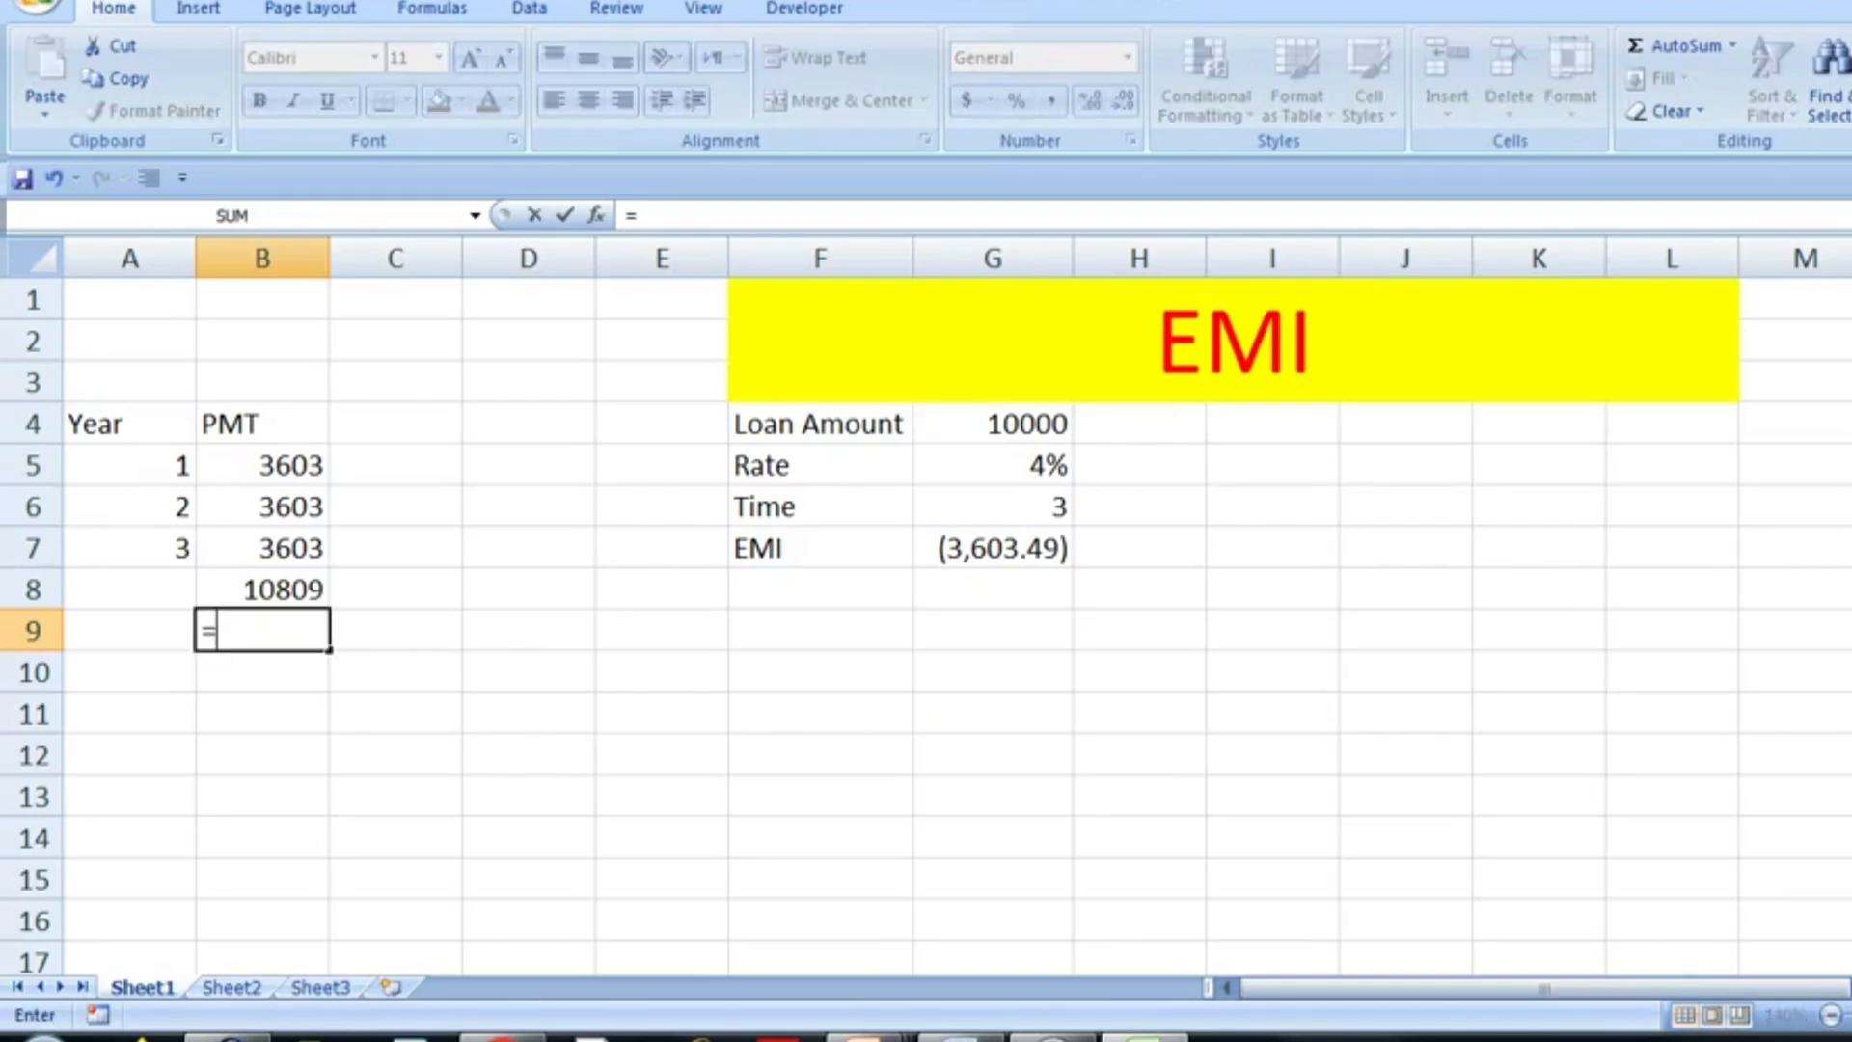
key(Up)
text(-)
key(Right)
key(Right)
key(Right)
key(Right)
key(Right)
key(Up)
key(Up)
key(Up)
key(Up)
key(Up)
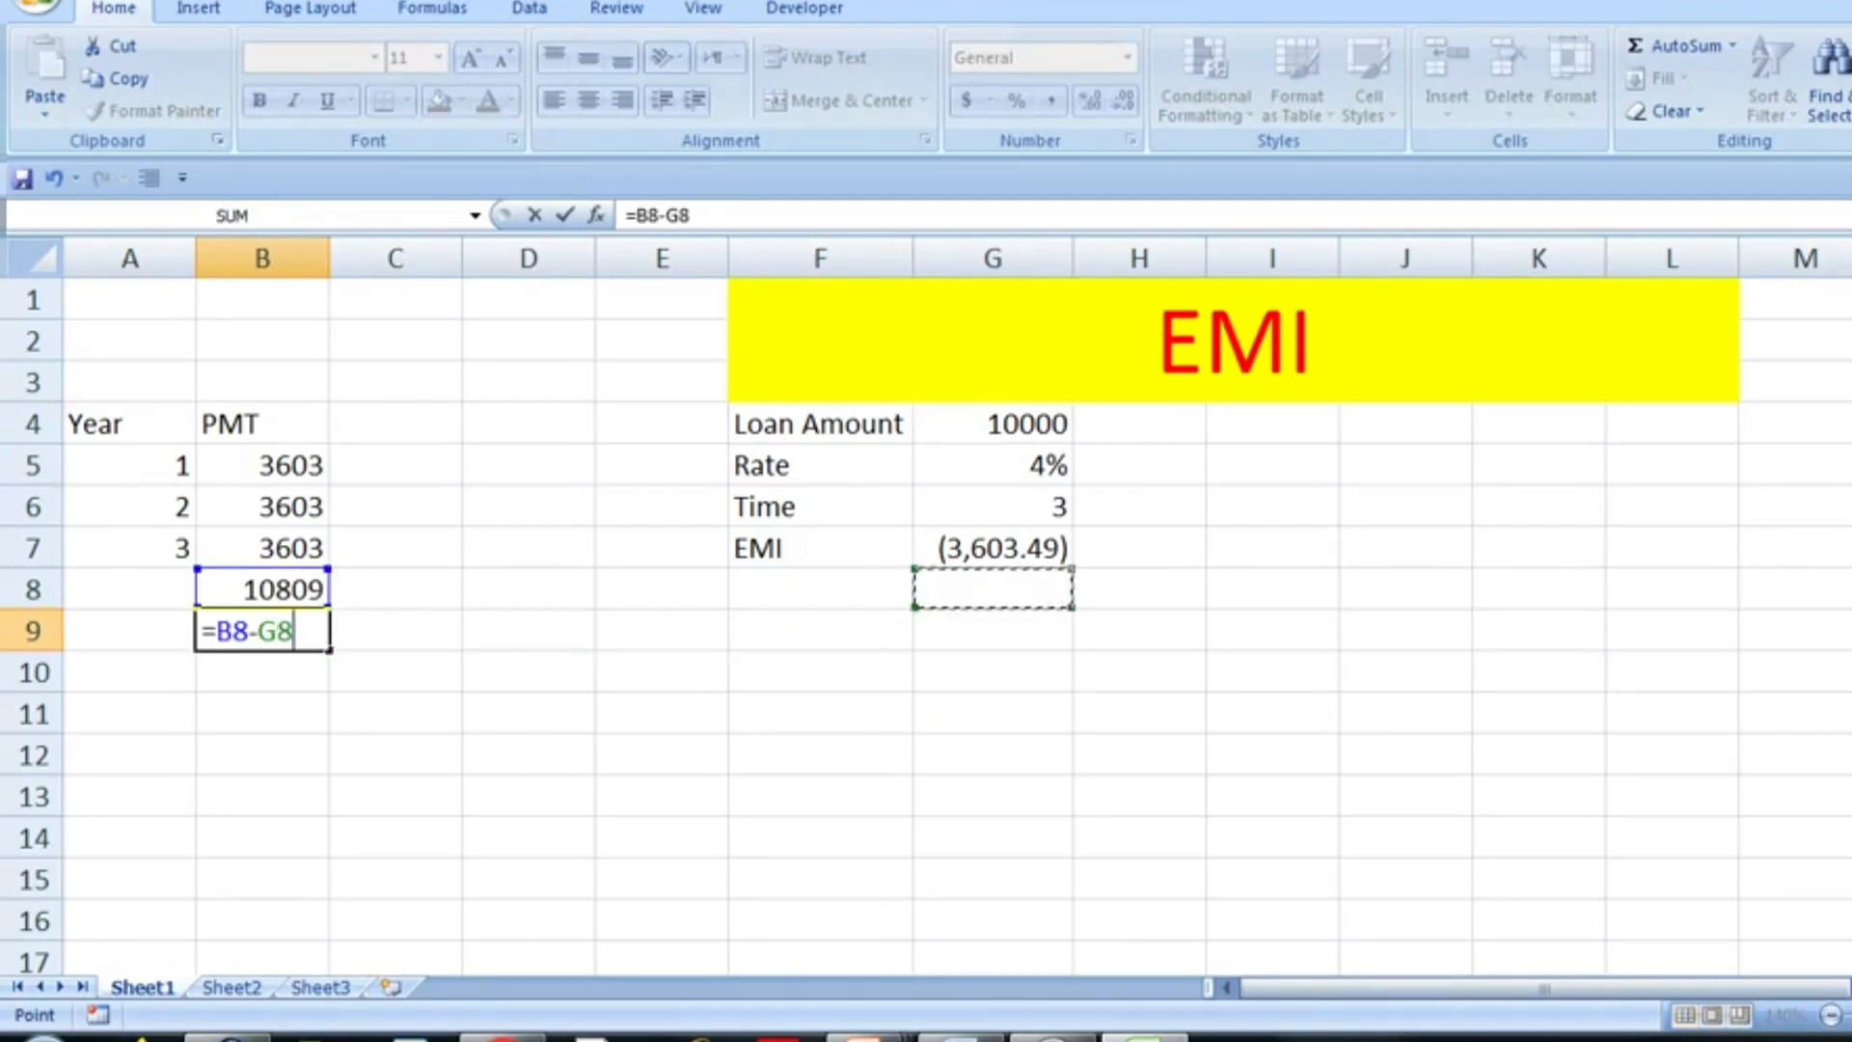
key(Return)
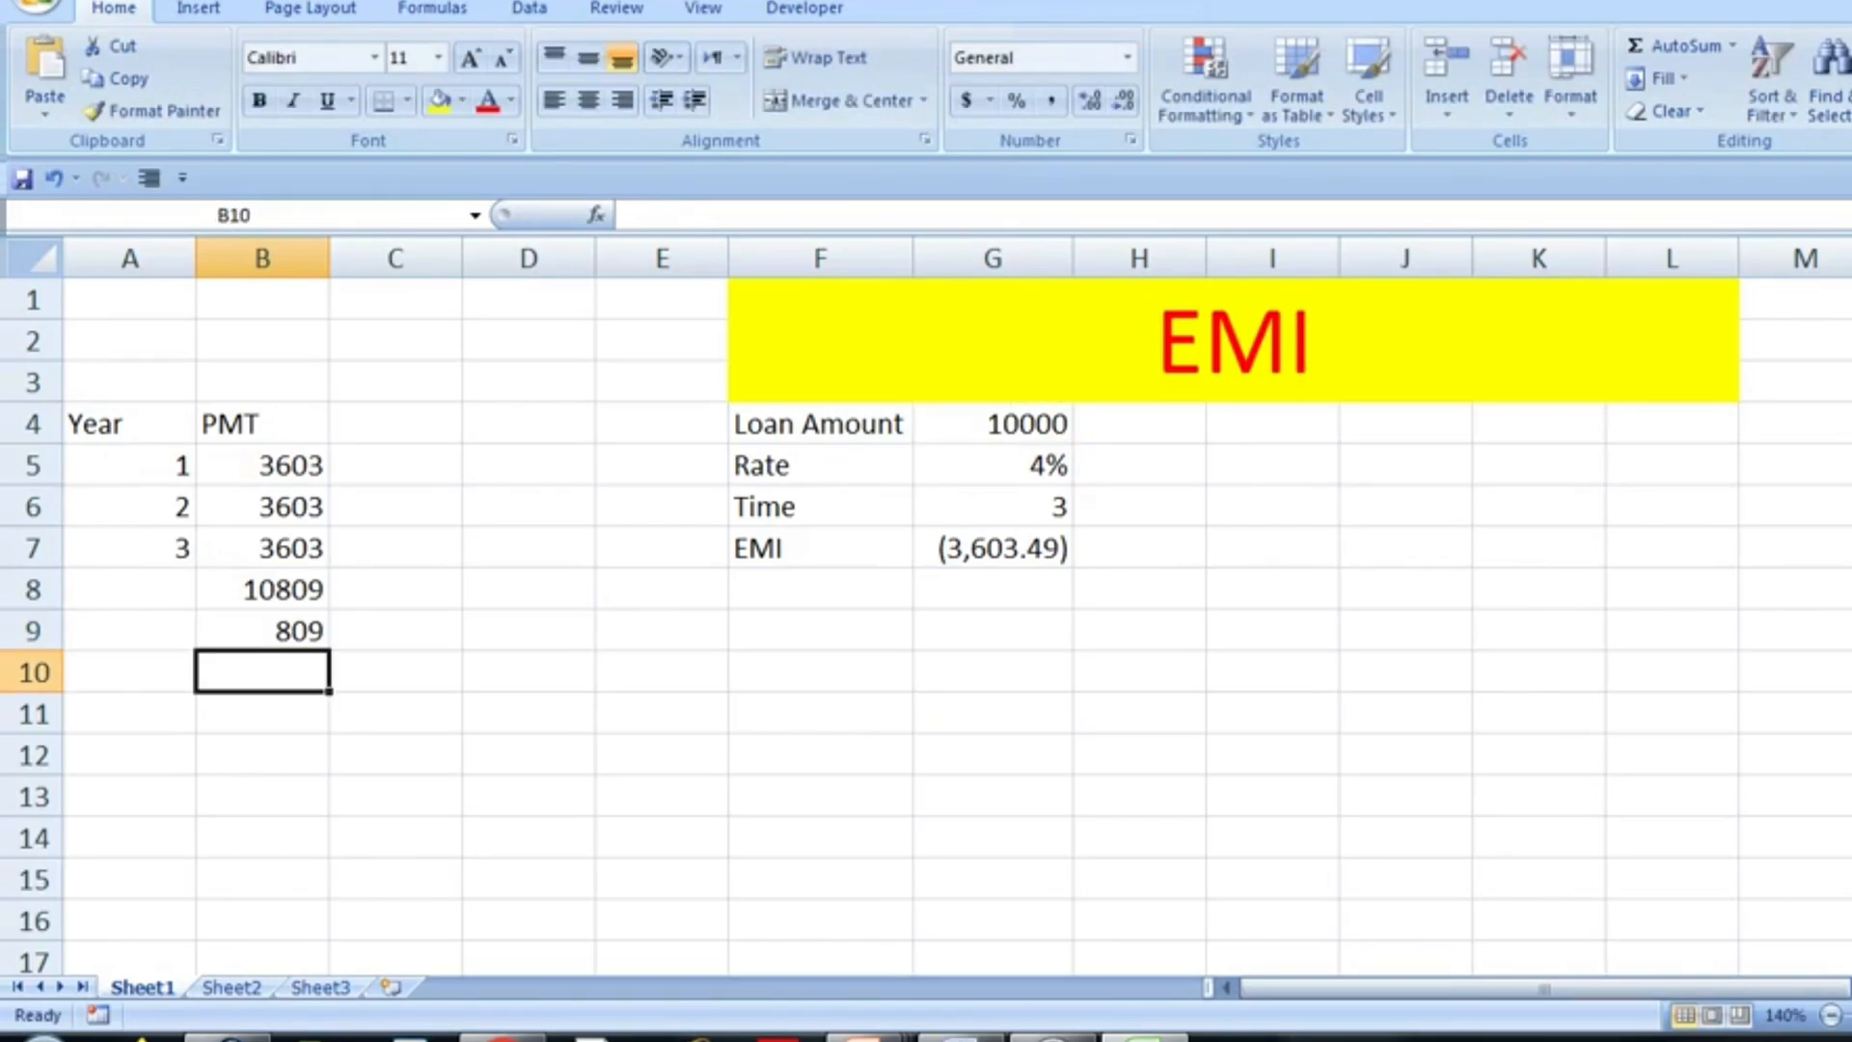
- Label the EMI result with the function name PMT in cell H7
key(Right)
key(Right)
key(Right)
key(Right)
key(Right)
key(Right)
key(Up)
key(Up)
key(Up)
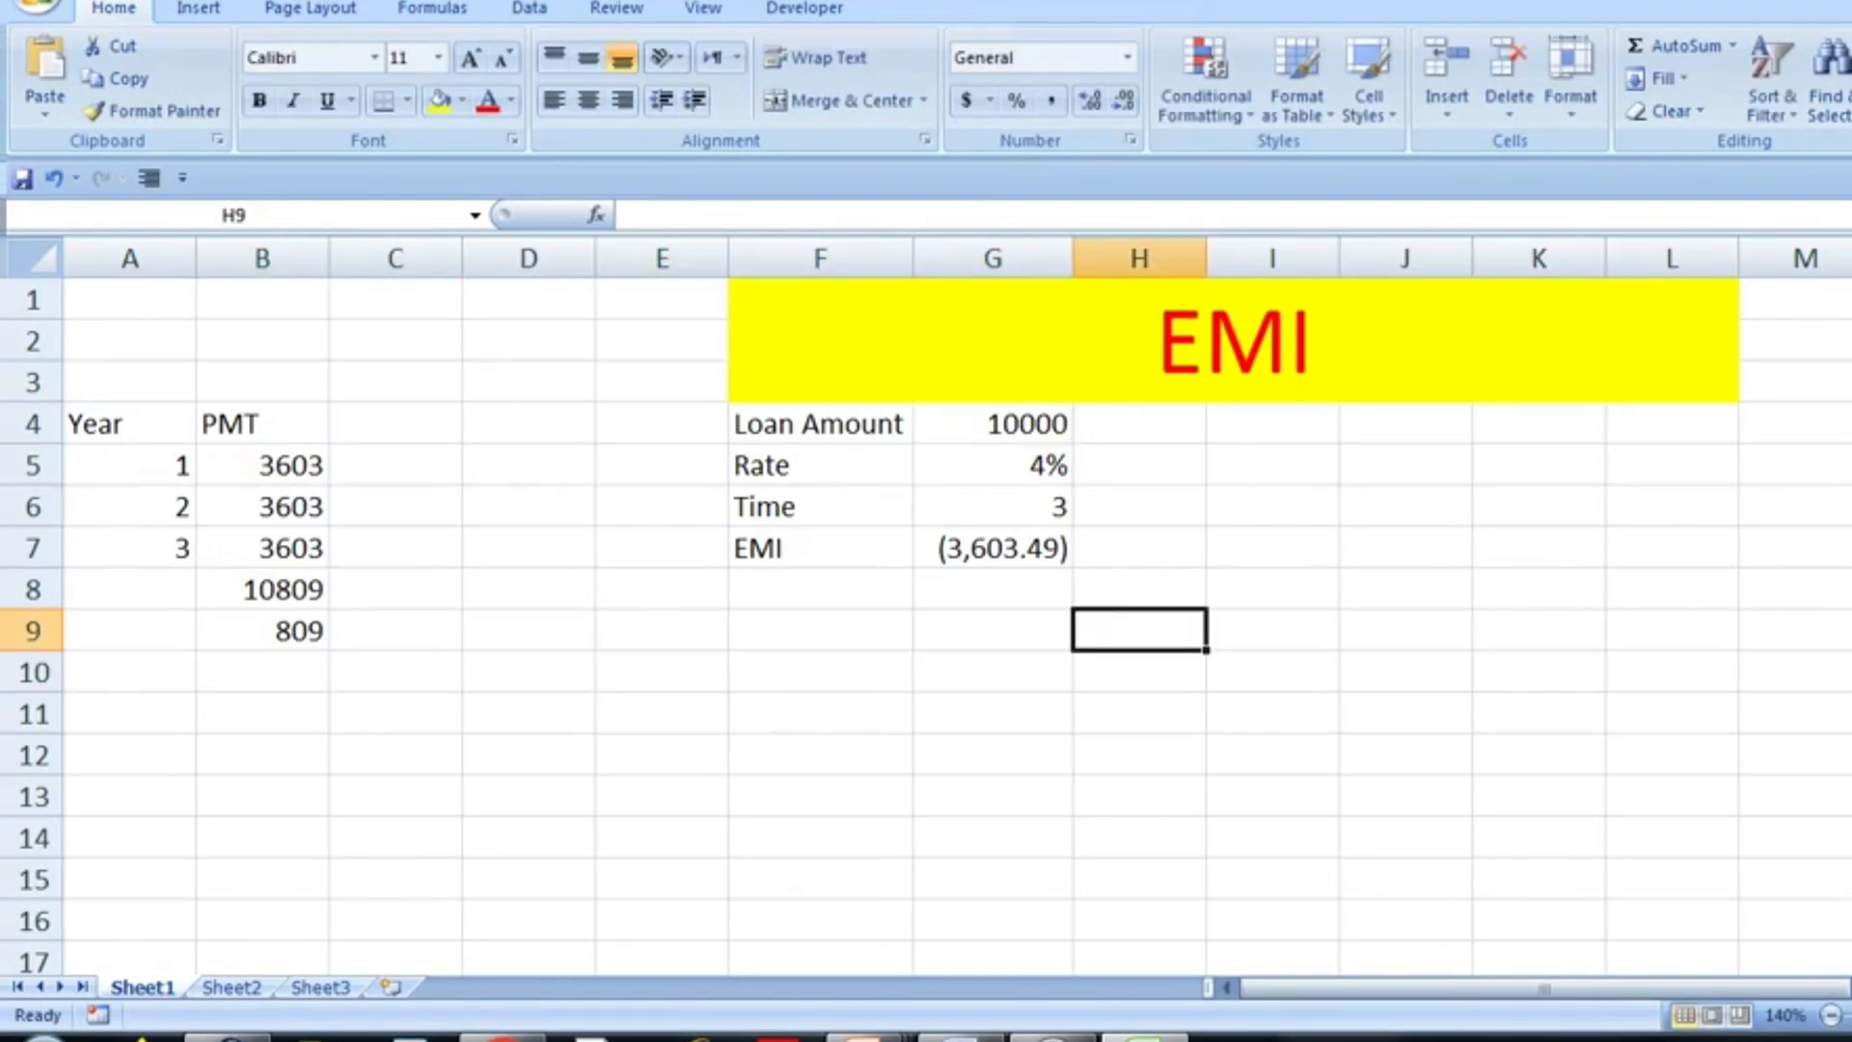
text(PMT)
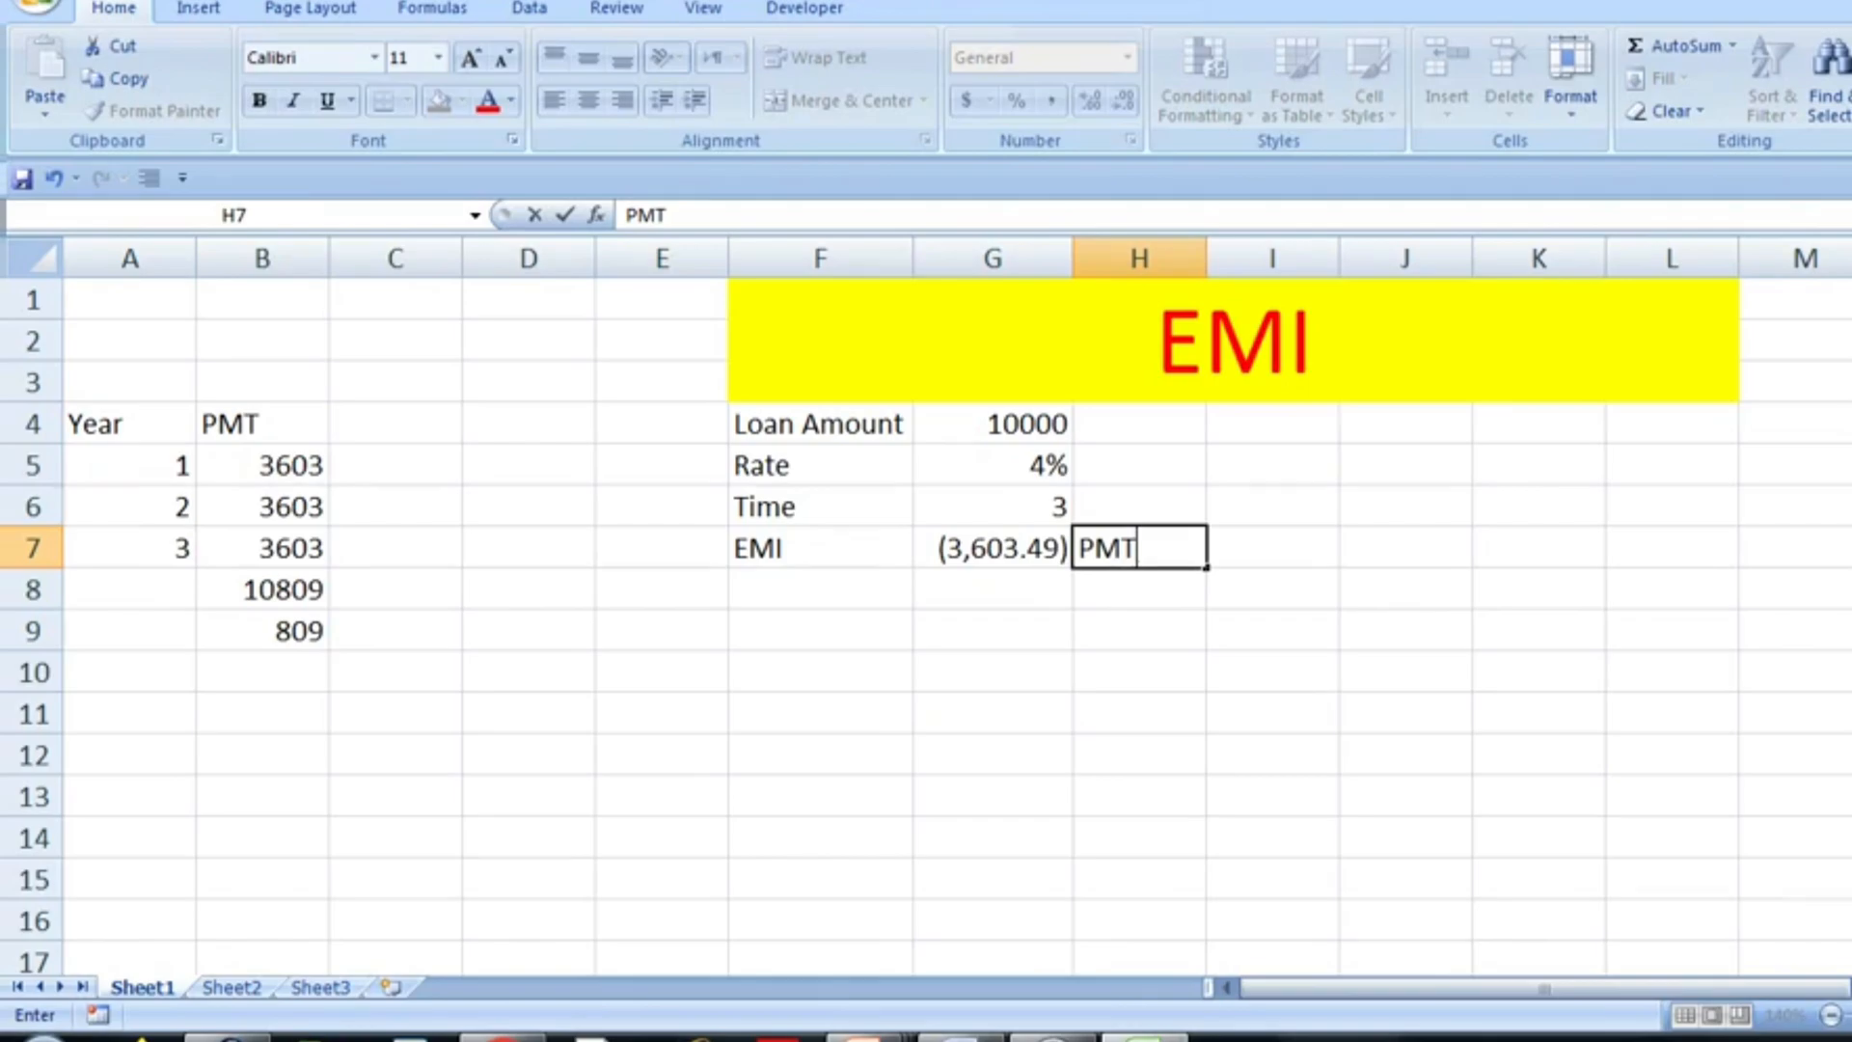
key(Return)
- Calculate the first year's principal payment in G8 with =PPMT(G5,1,G6,G4)
key(Left)
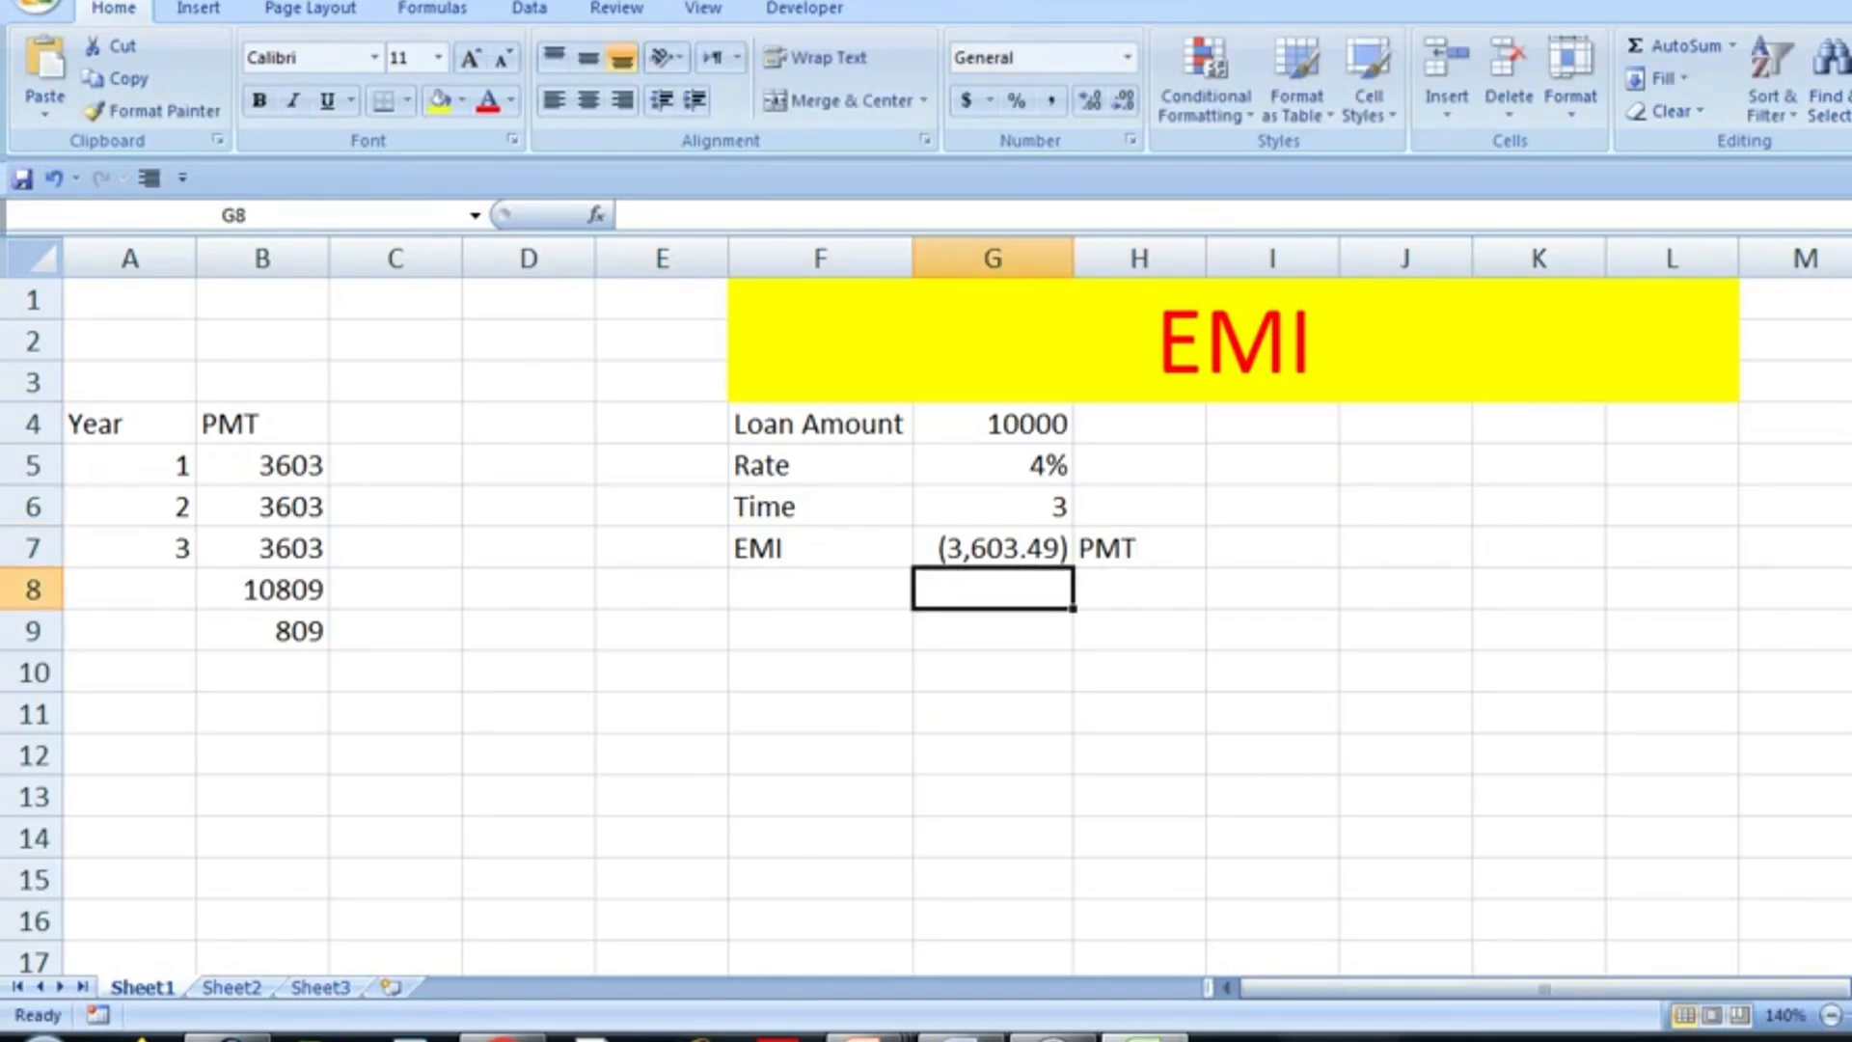
text(=ppmt)
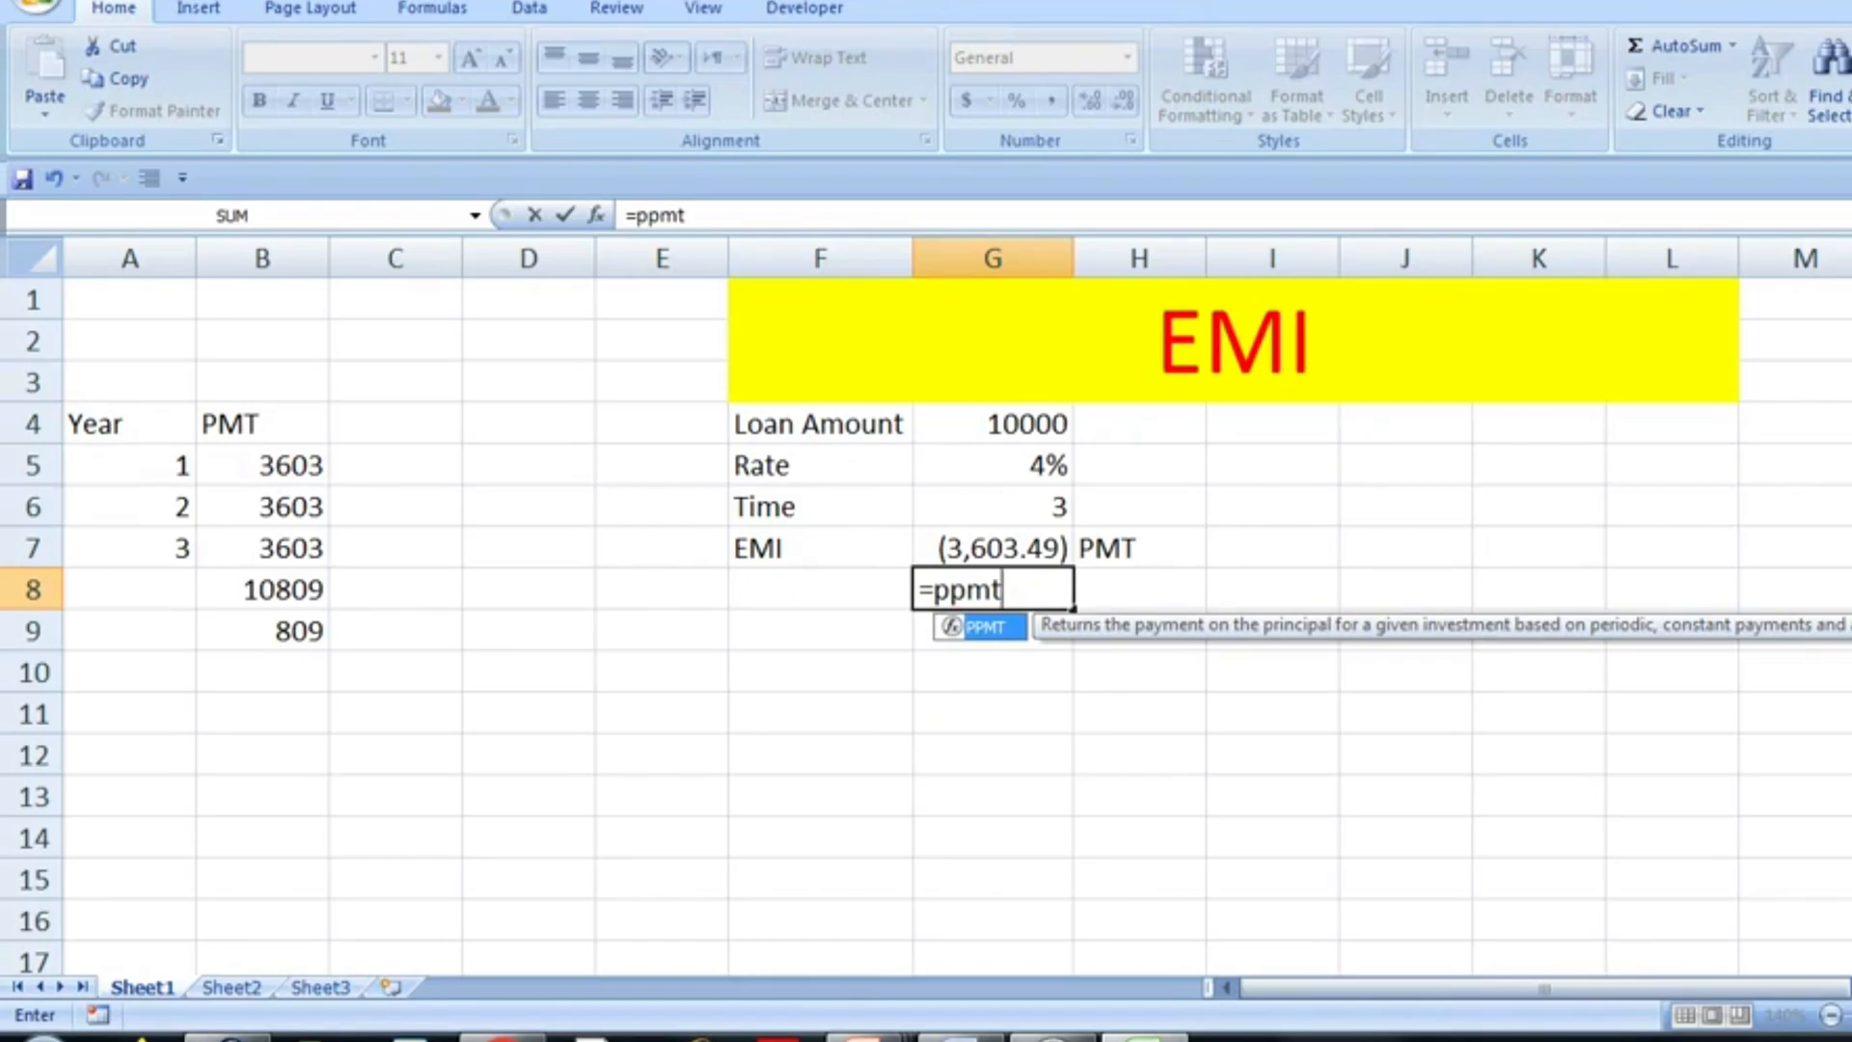
key(Tab)
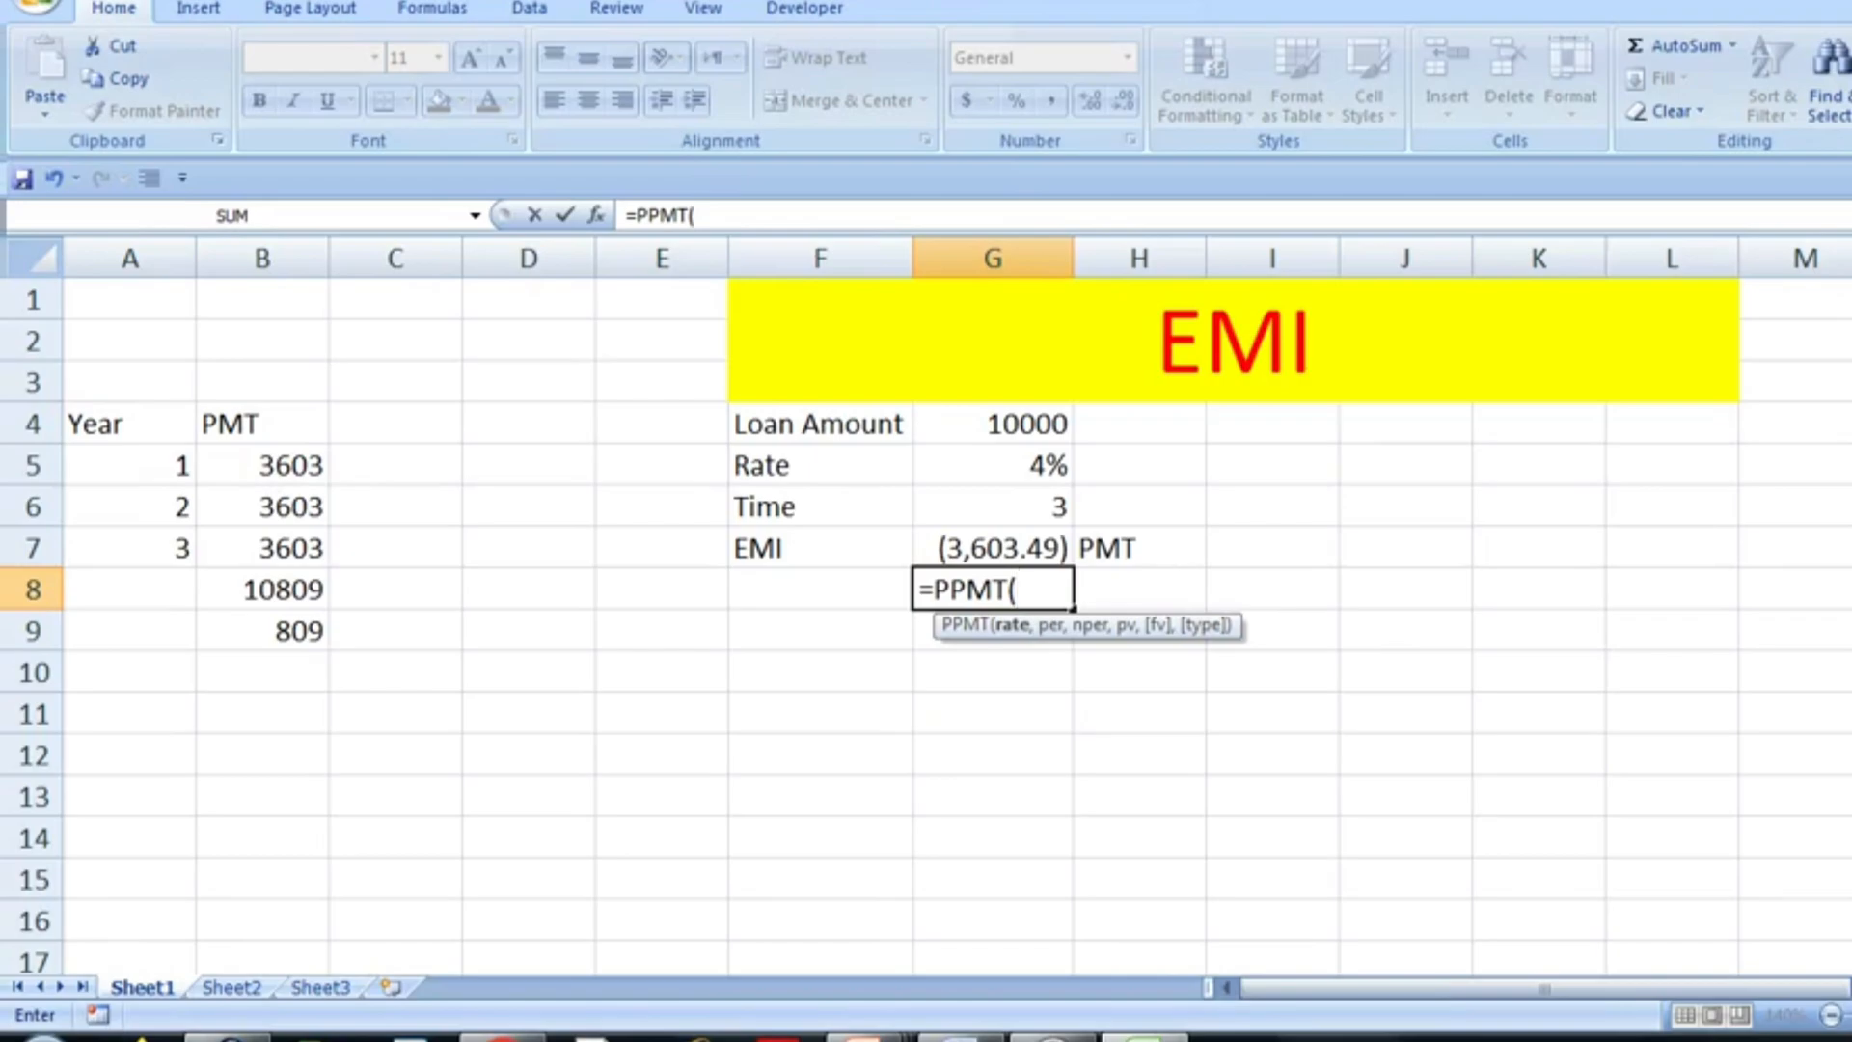
key(Up)
key(Up)
key(Up)
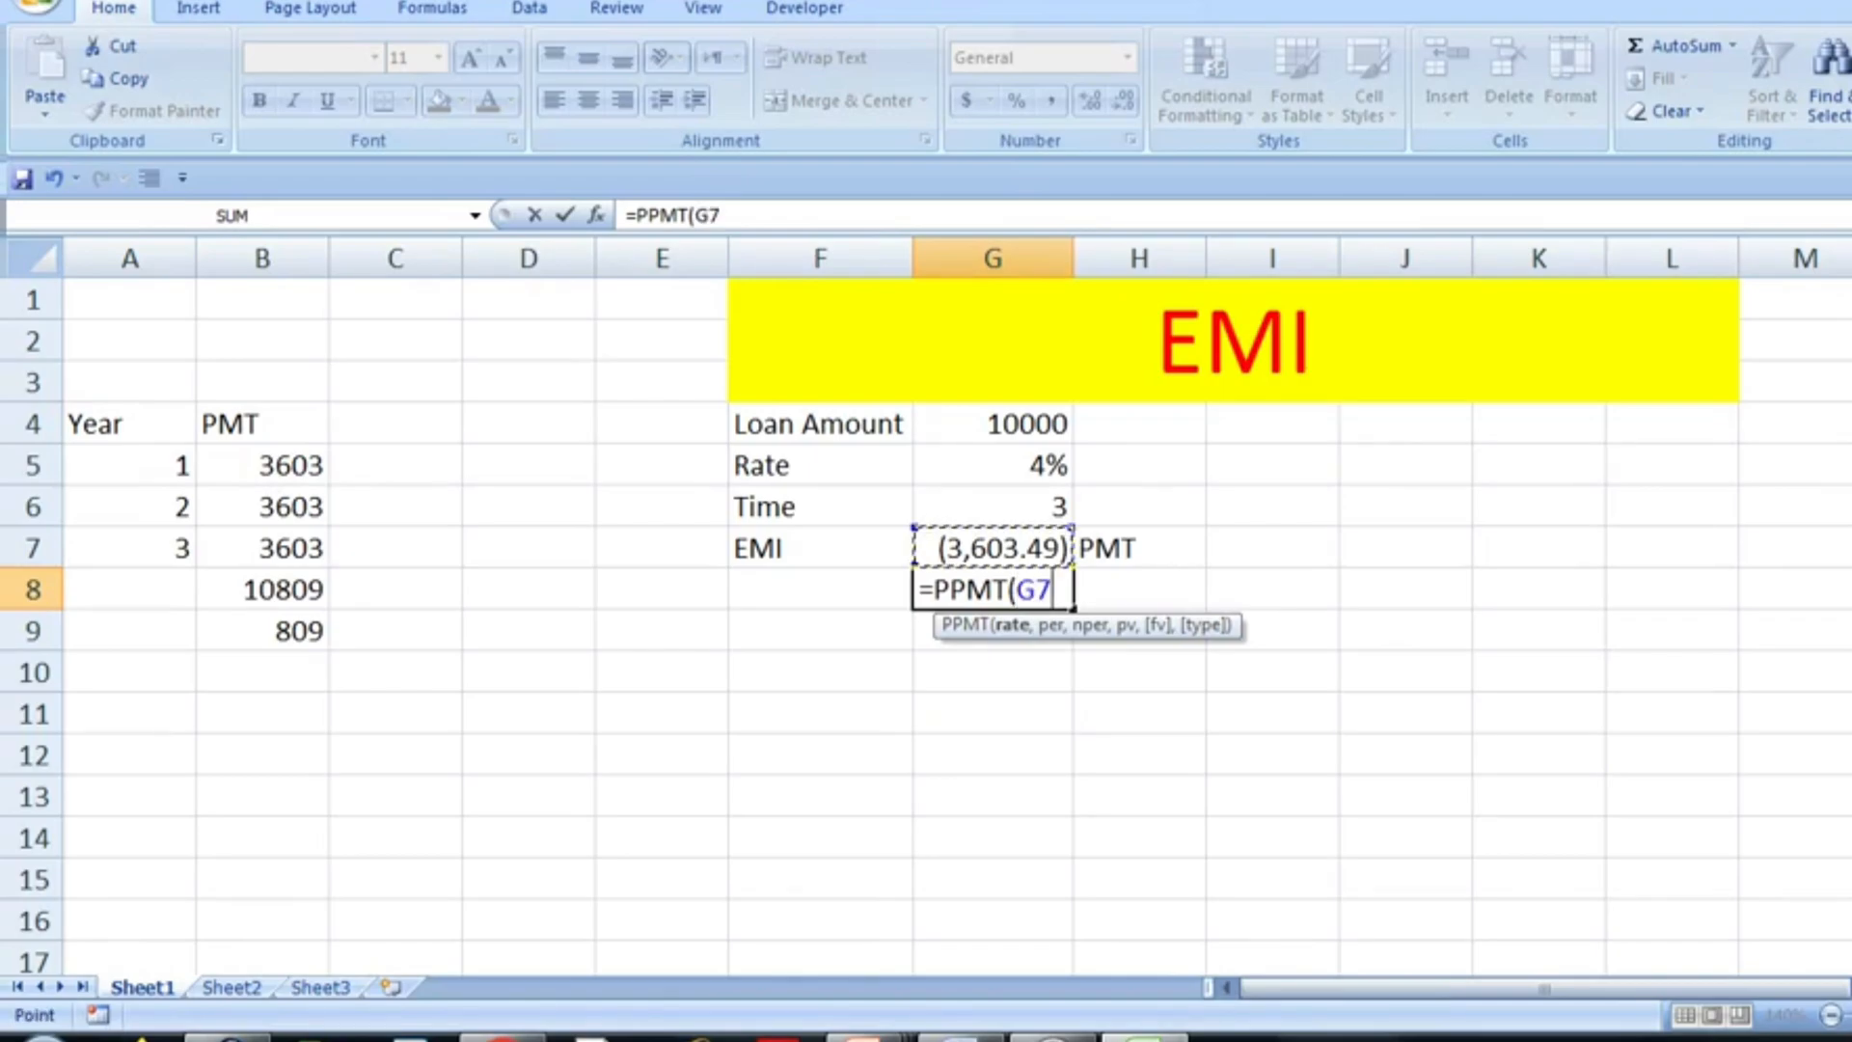
text(,1)
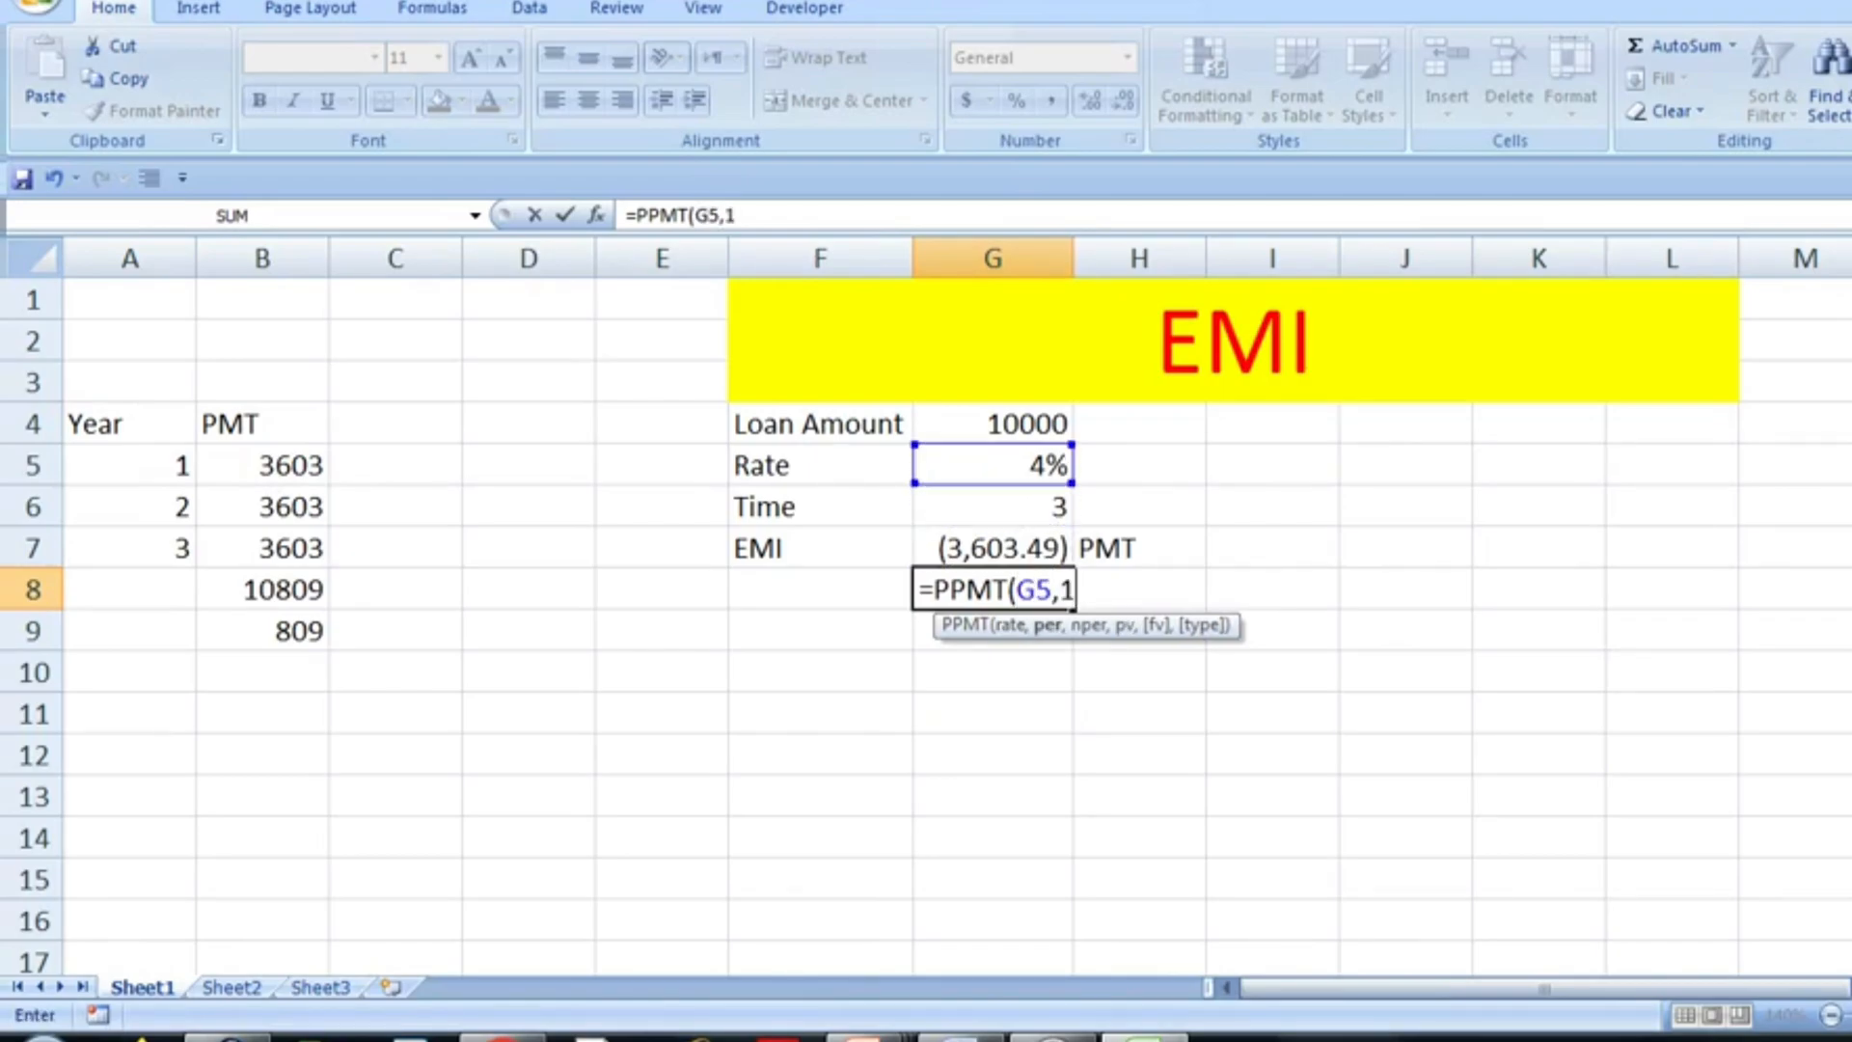
text(,)
key(Up)
key(Up)
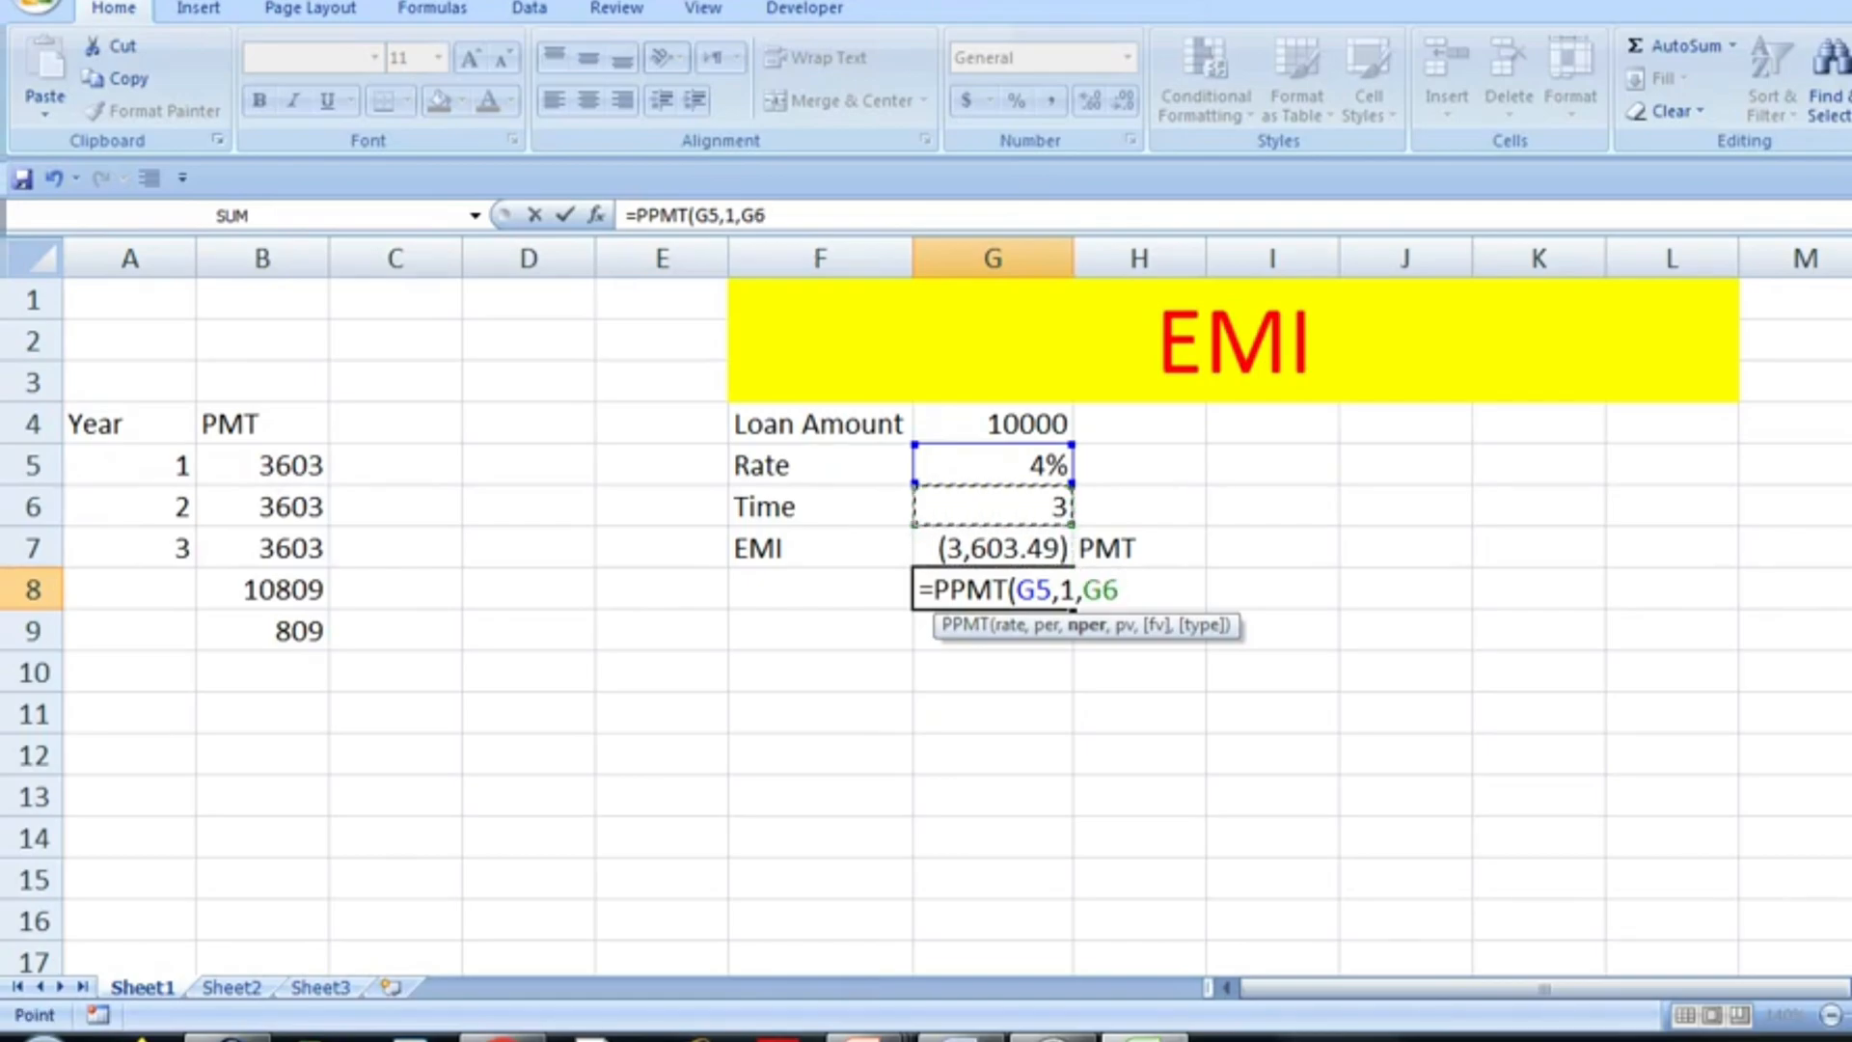
text(,)
key(Up)
key(Up)
key(Up)
key(Up)
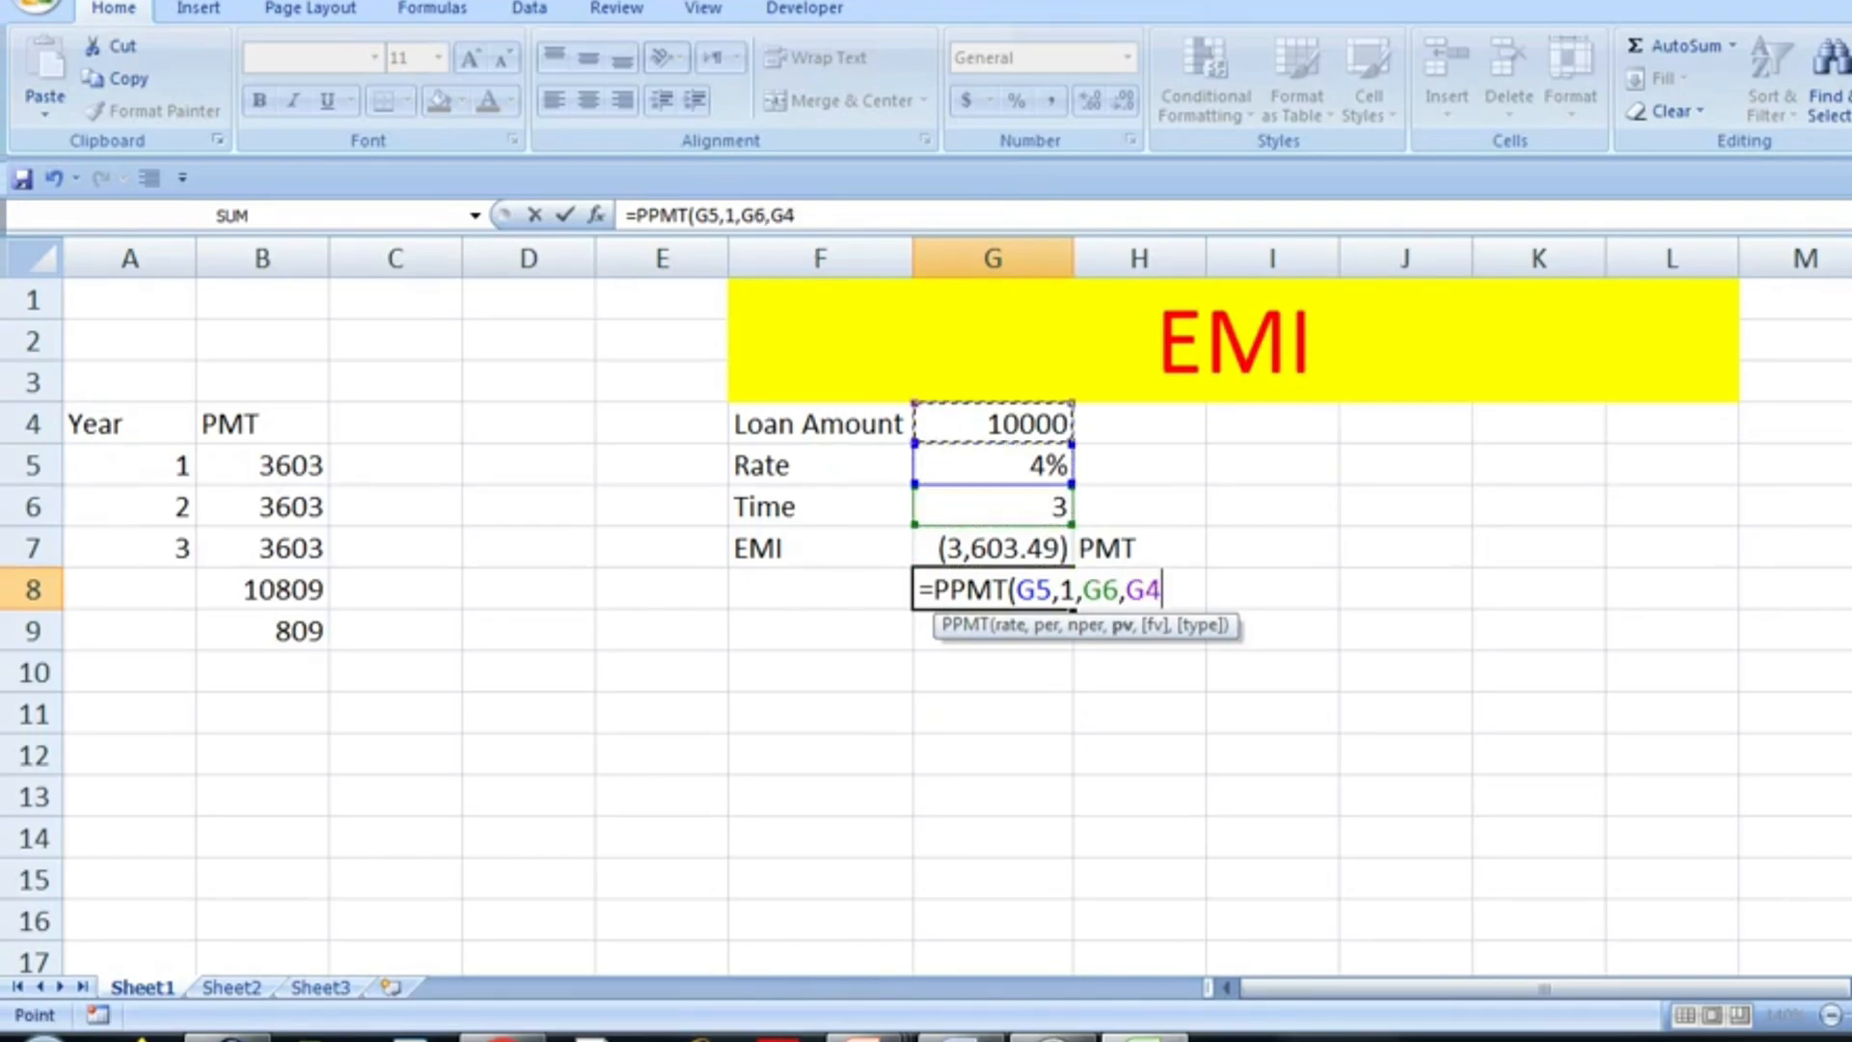
text())
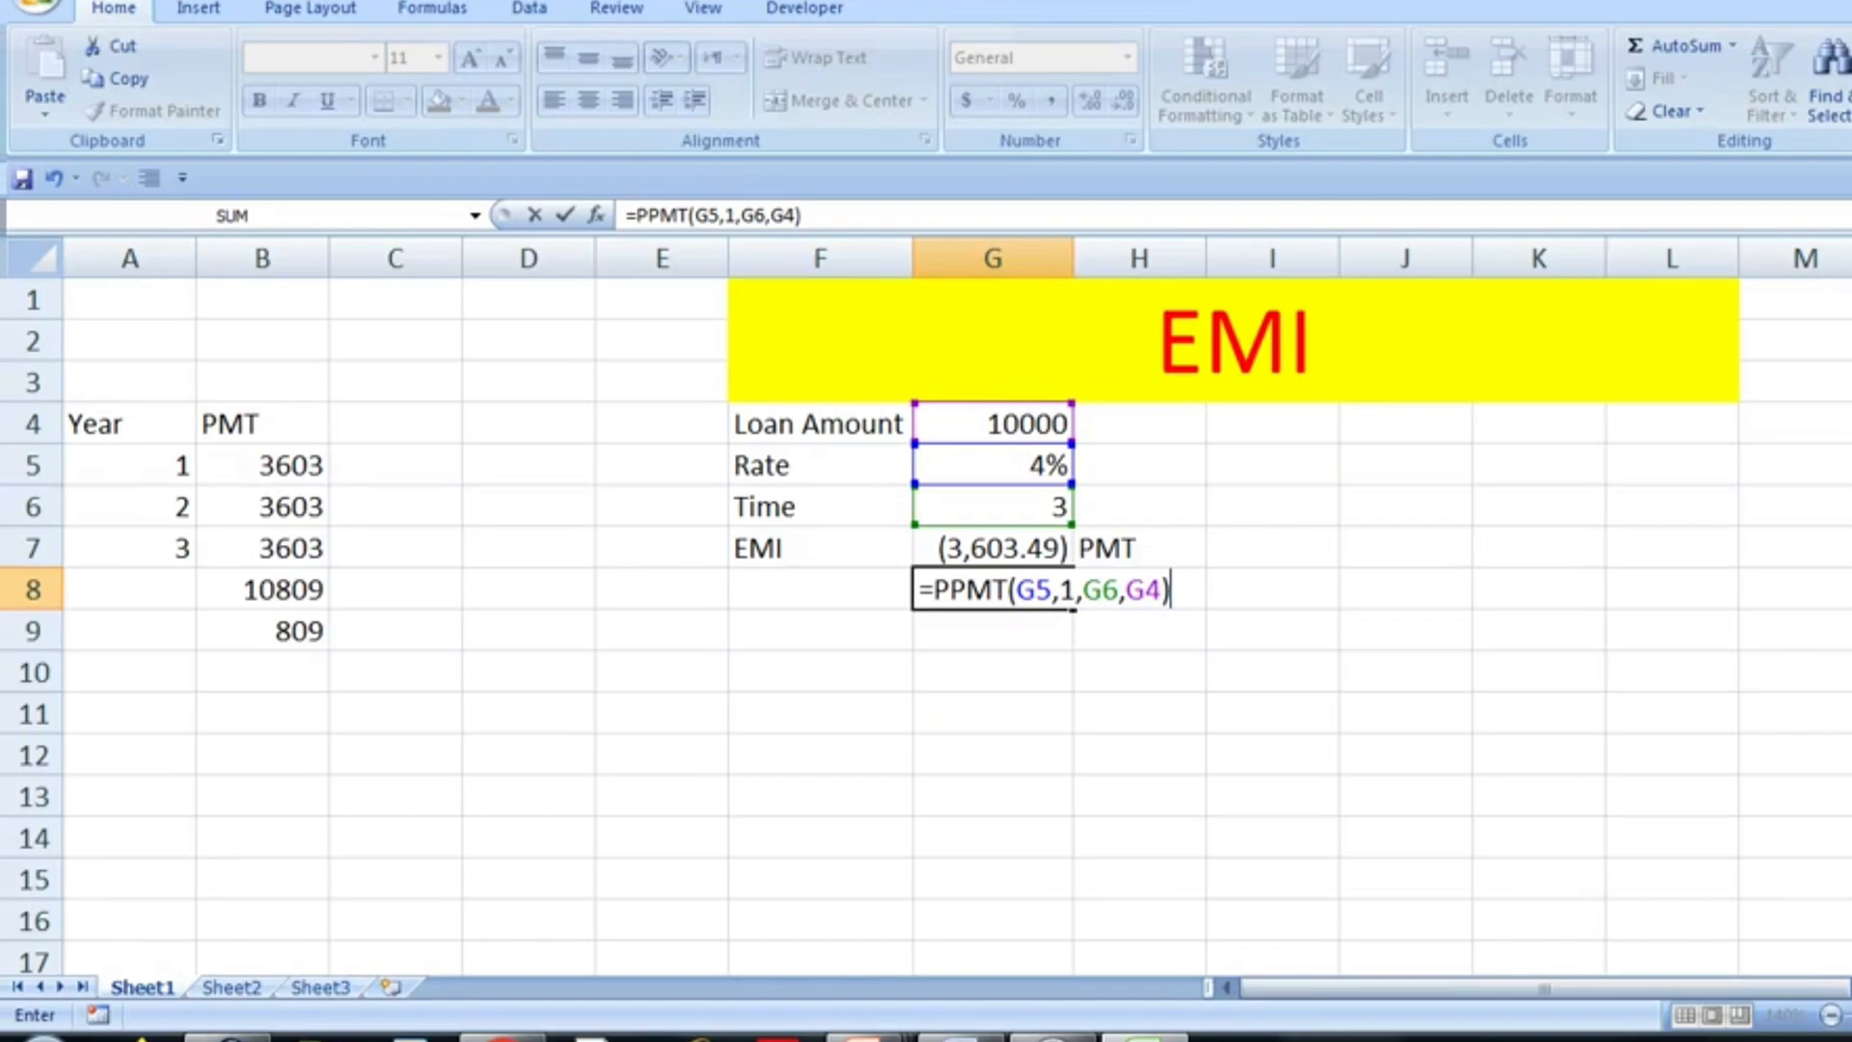
key(Return)
- Apply the comma number style to the PPMT result in G8 so it has no currency symbol
key(Up)
key(Left)
key(Left)
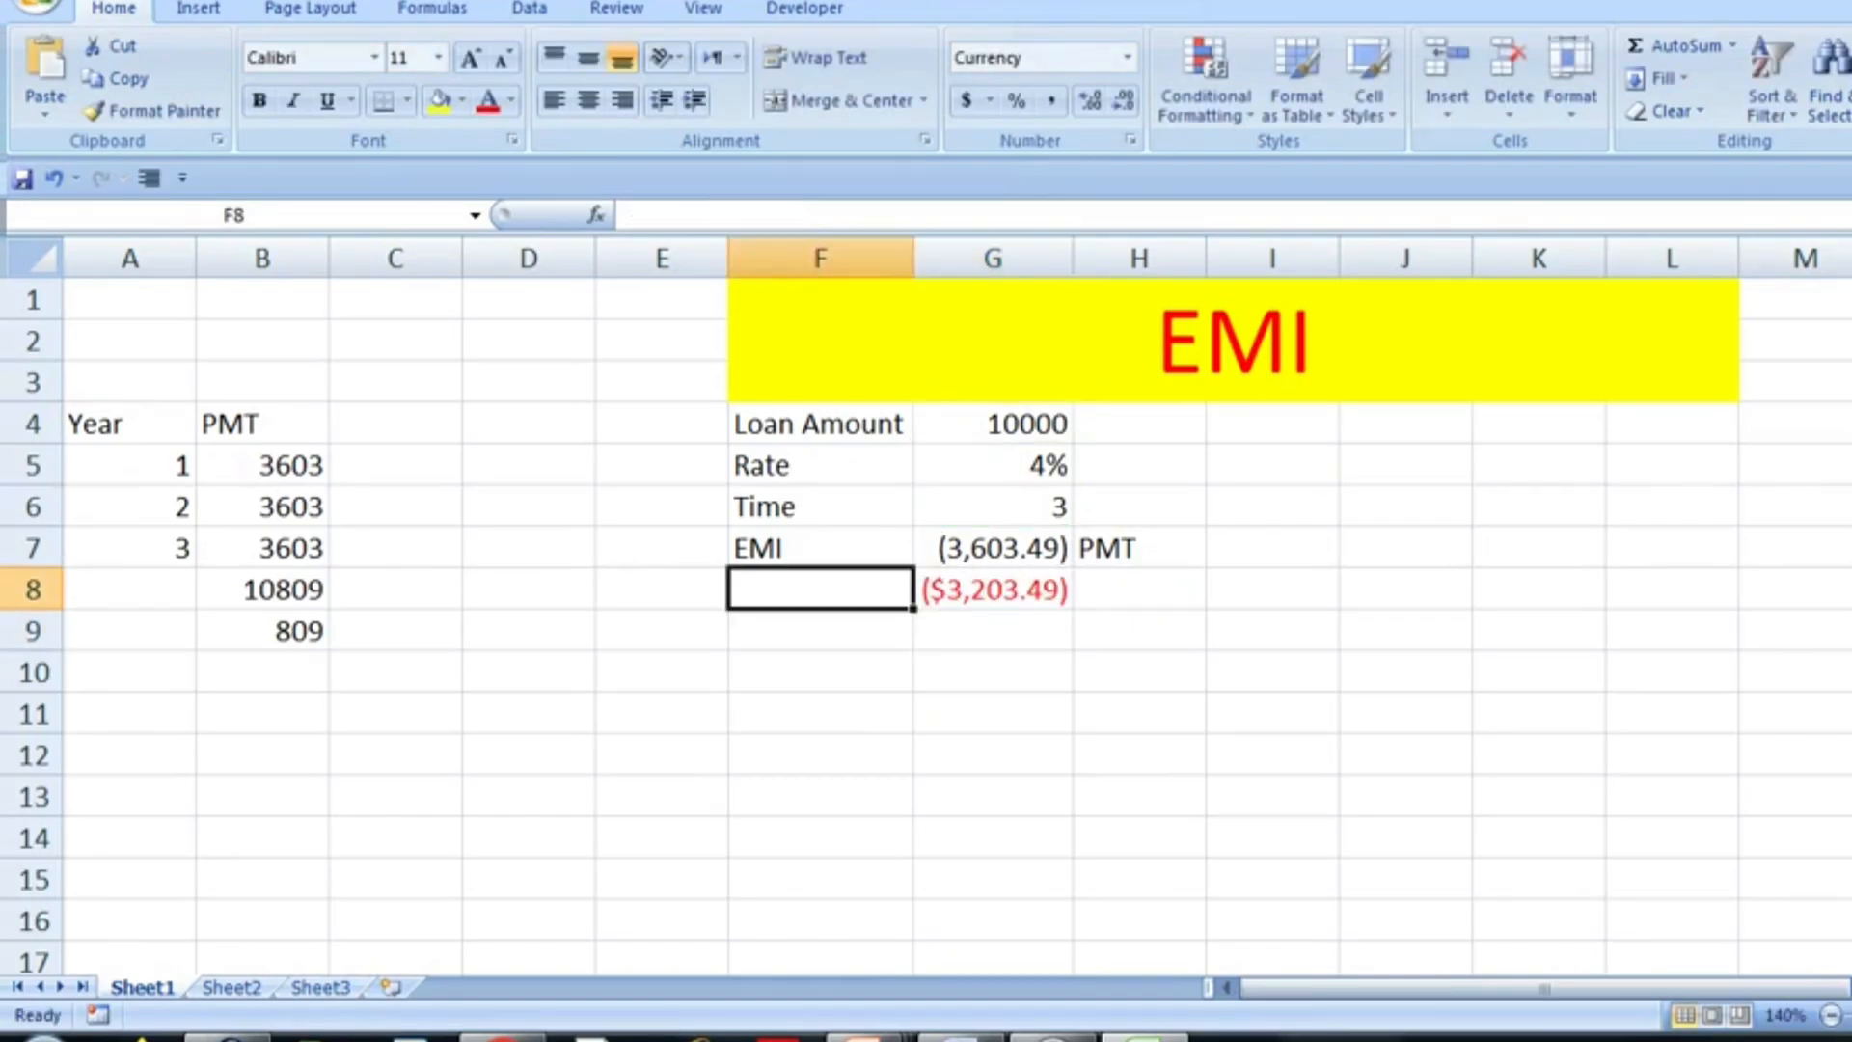
key(Right)
key(Right)
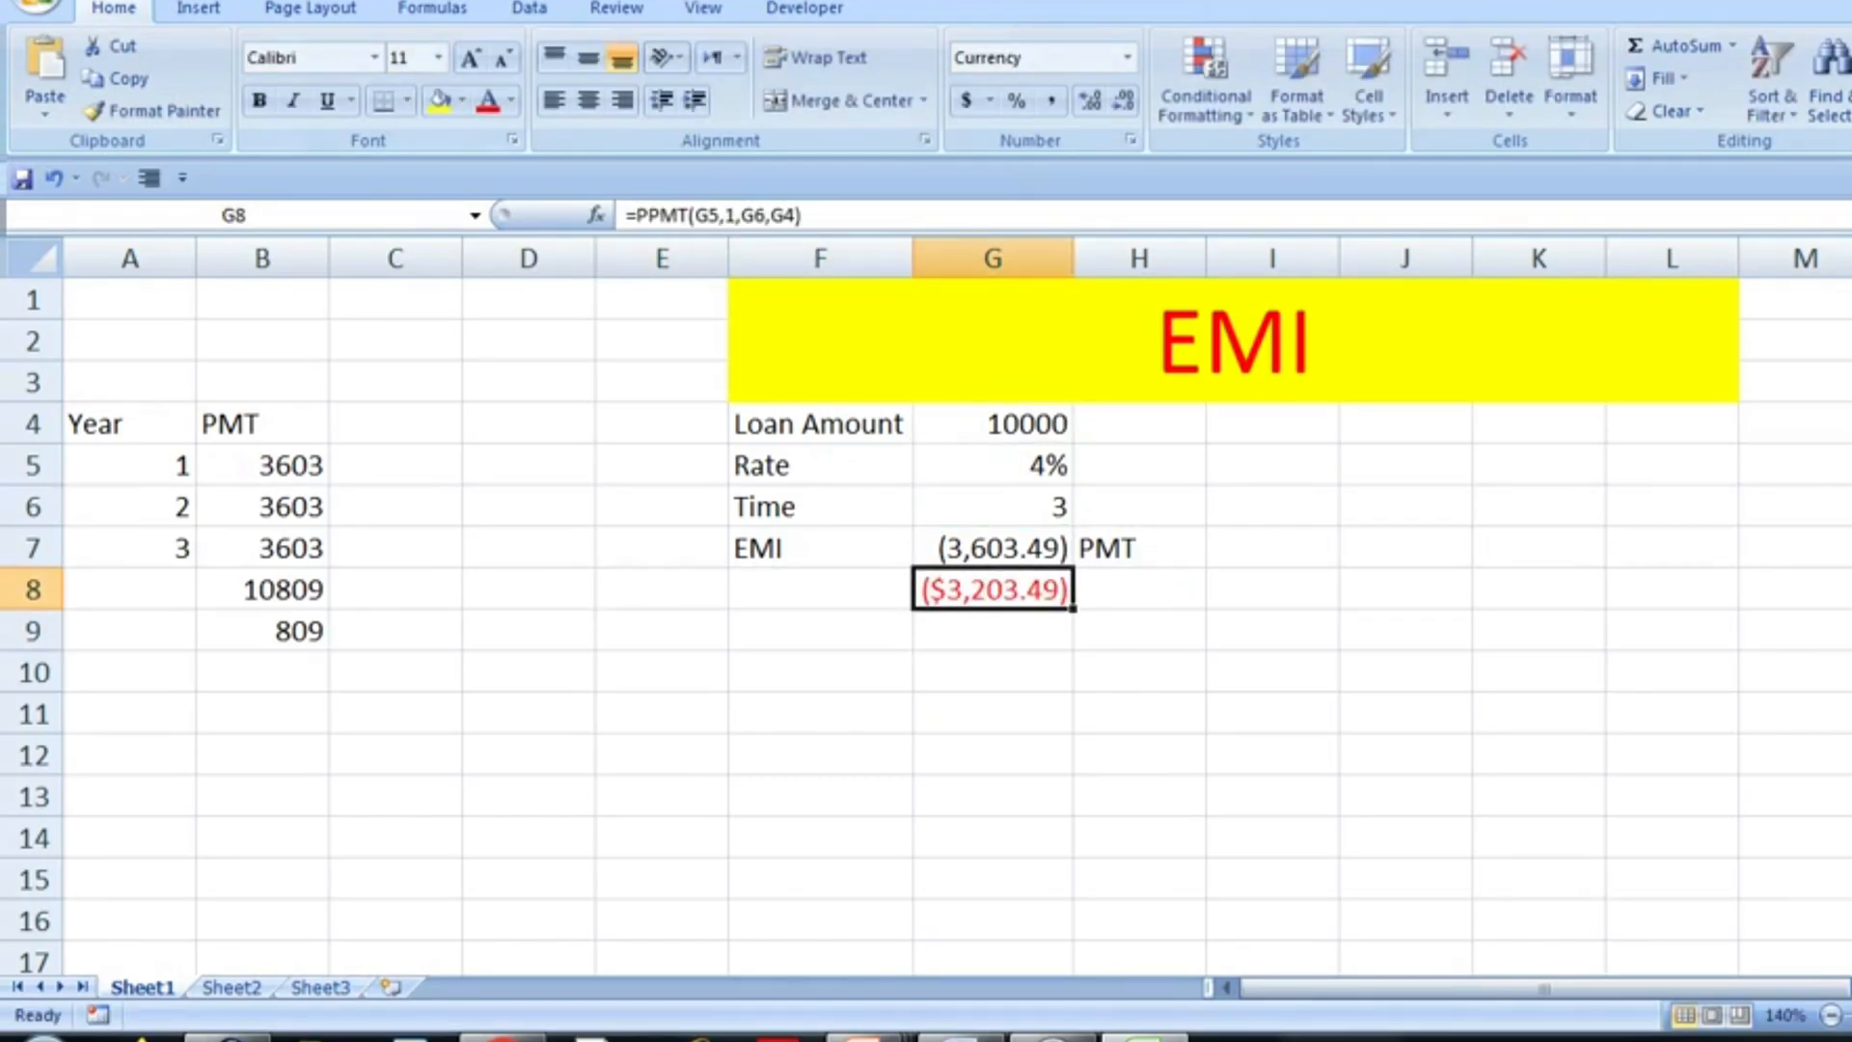
click(1051, 100)
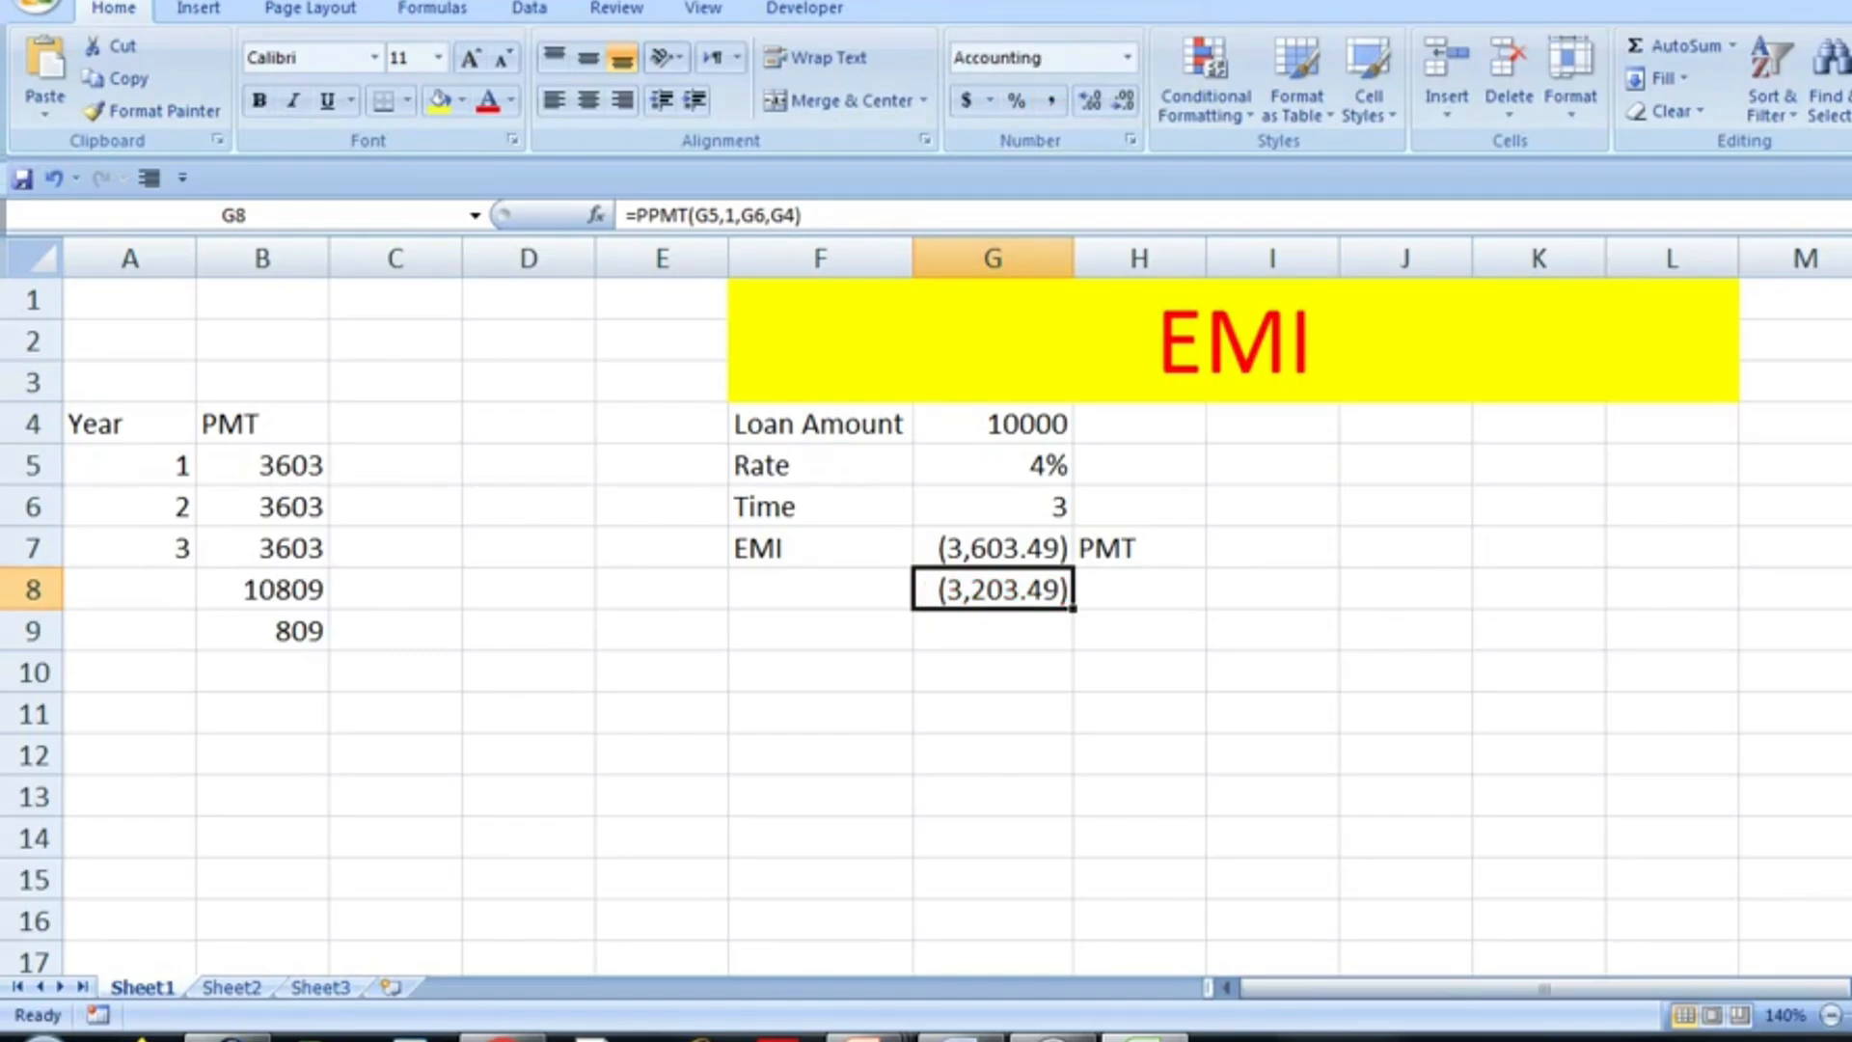
- Enter PPMT as the heading in cell C4, beside PMT
click(395, 424)
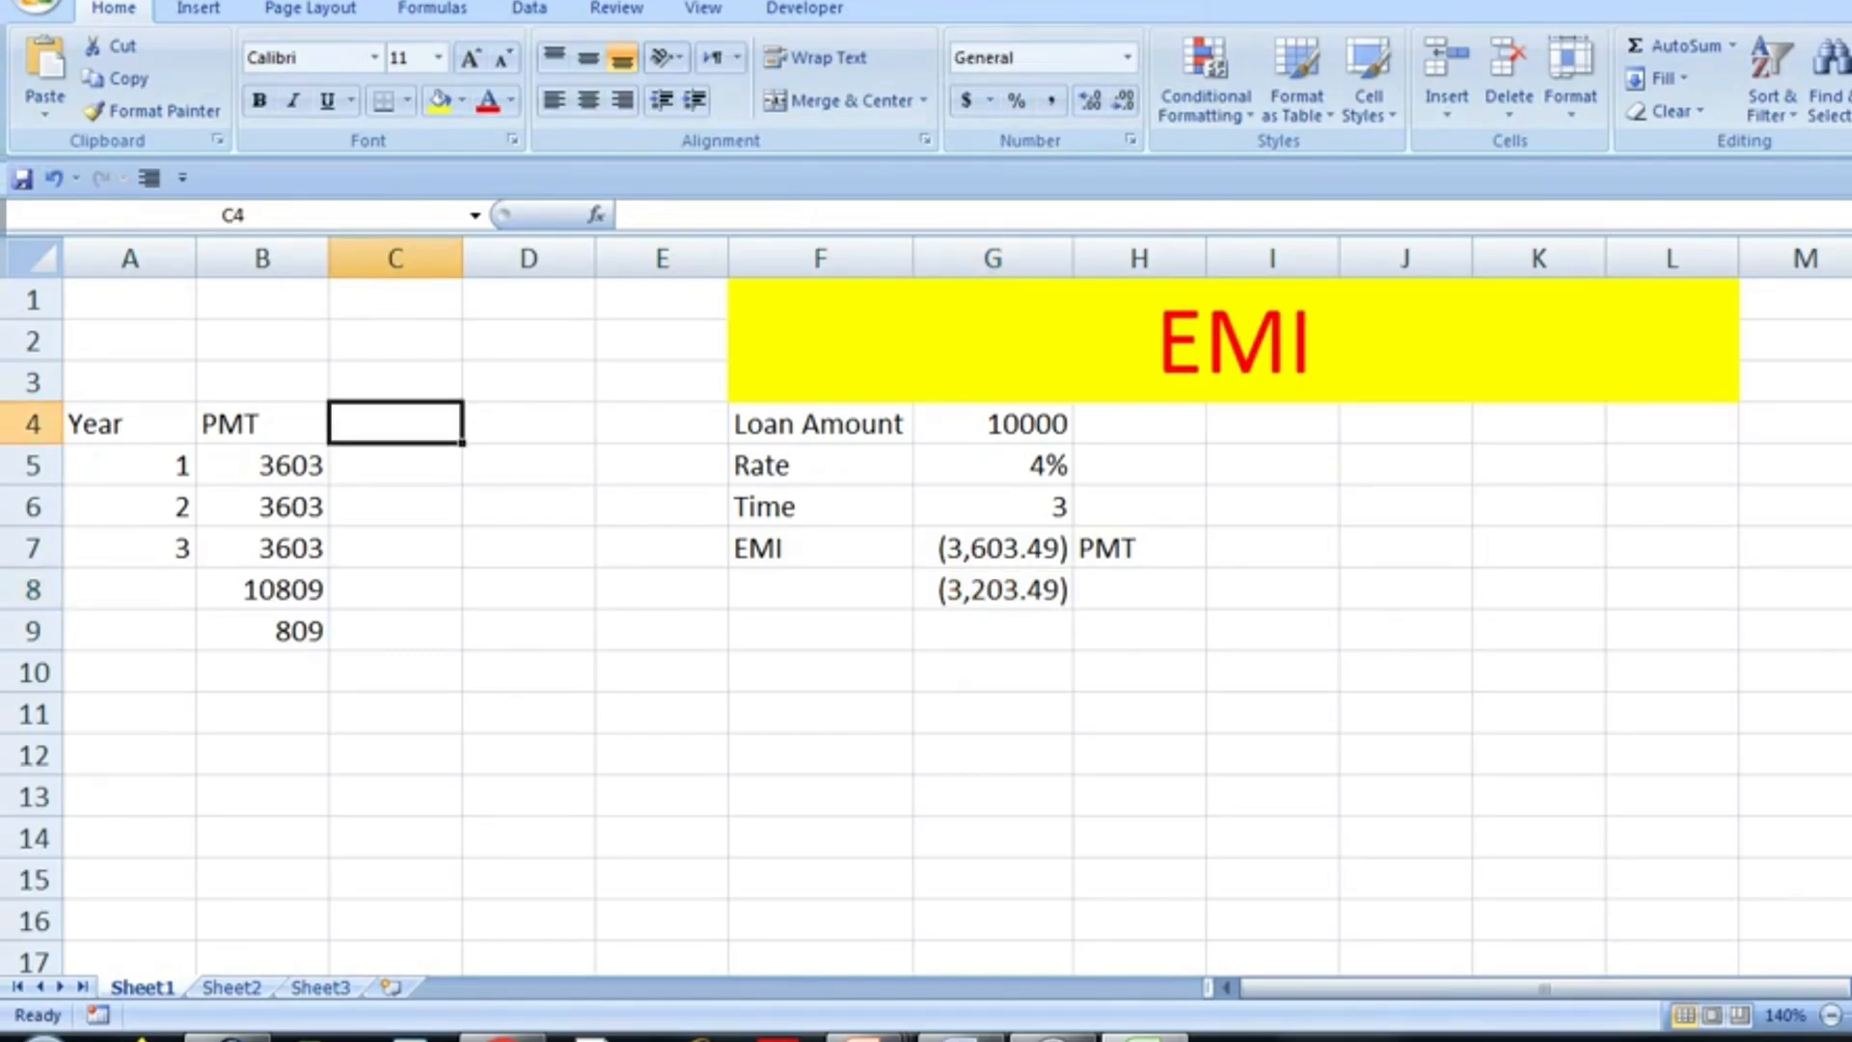
text(PPMT)
key(Return)
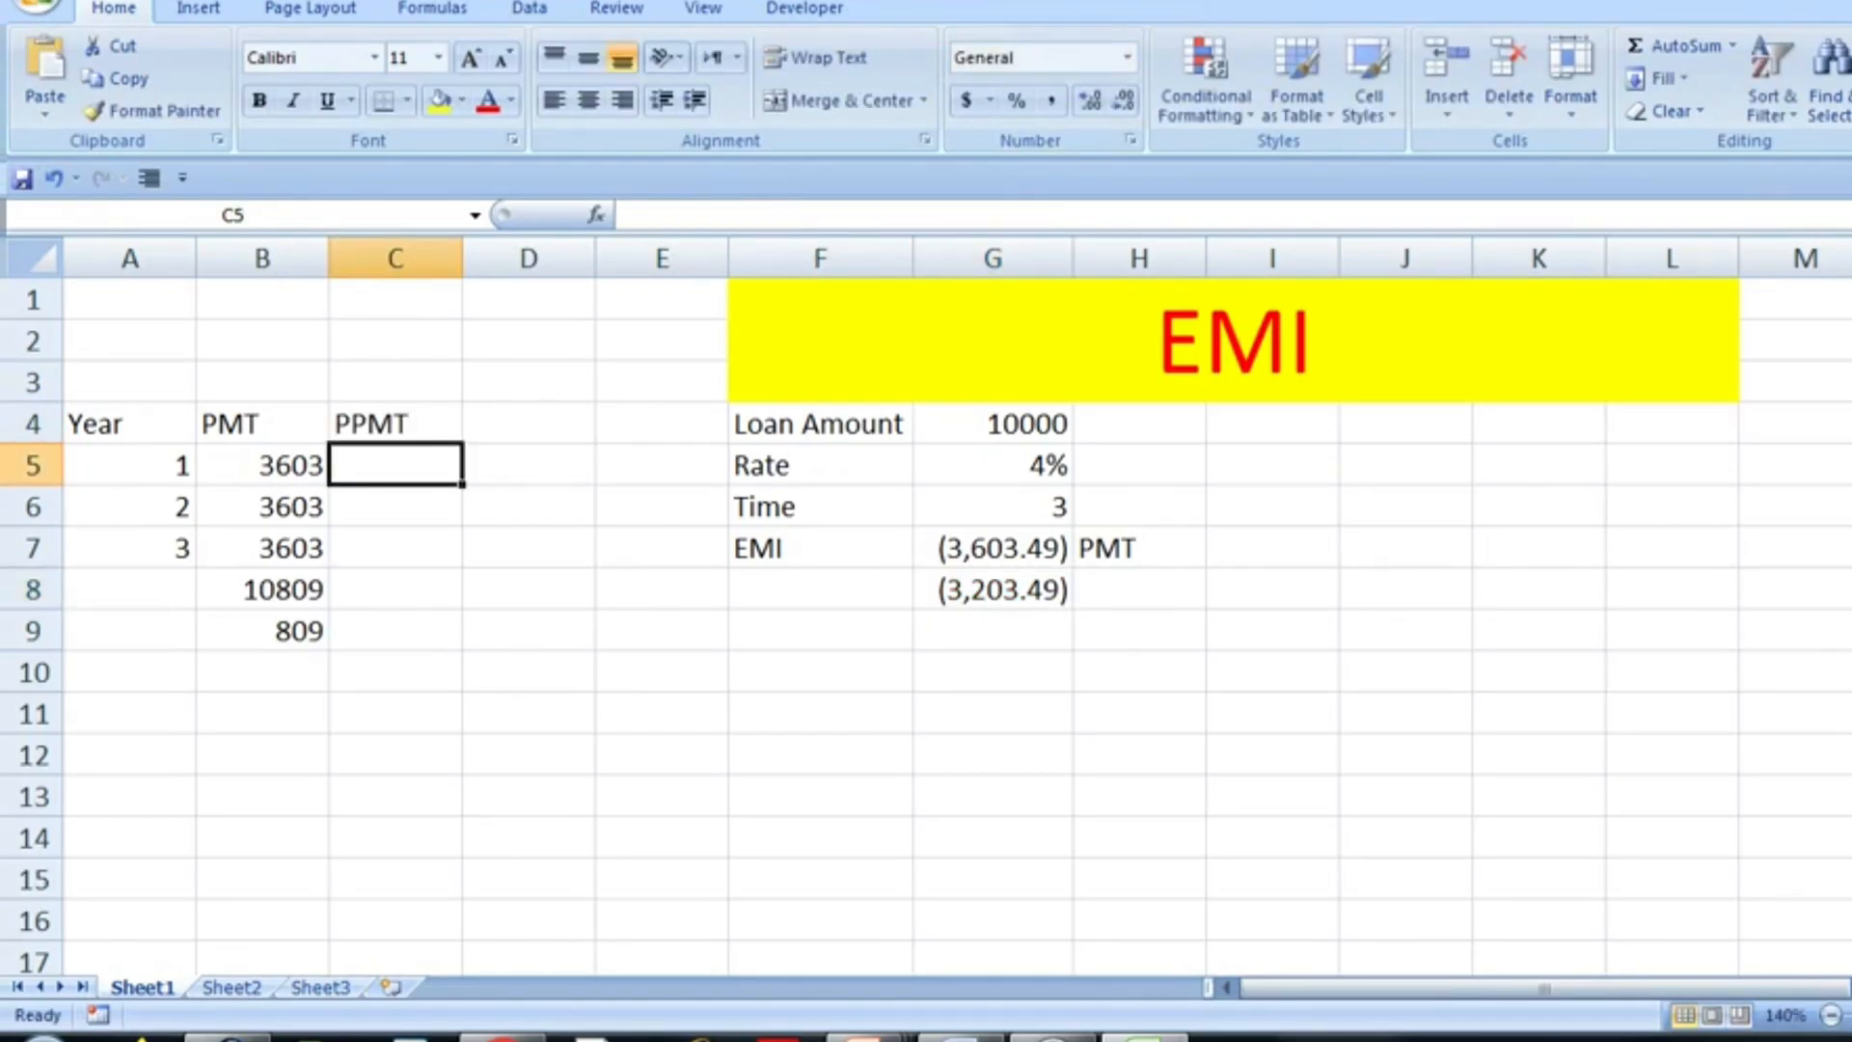
- Label the principal payment result with the function name PPMT in cell H8
key(Right)
key(Right)
key(Right)
key(Right)
key(Right)
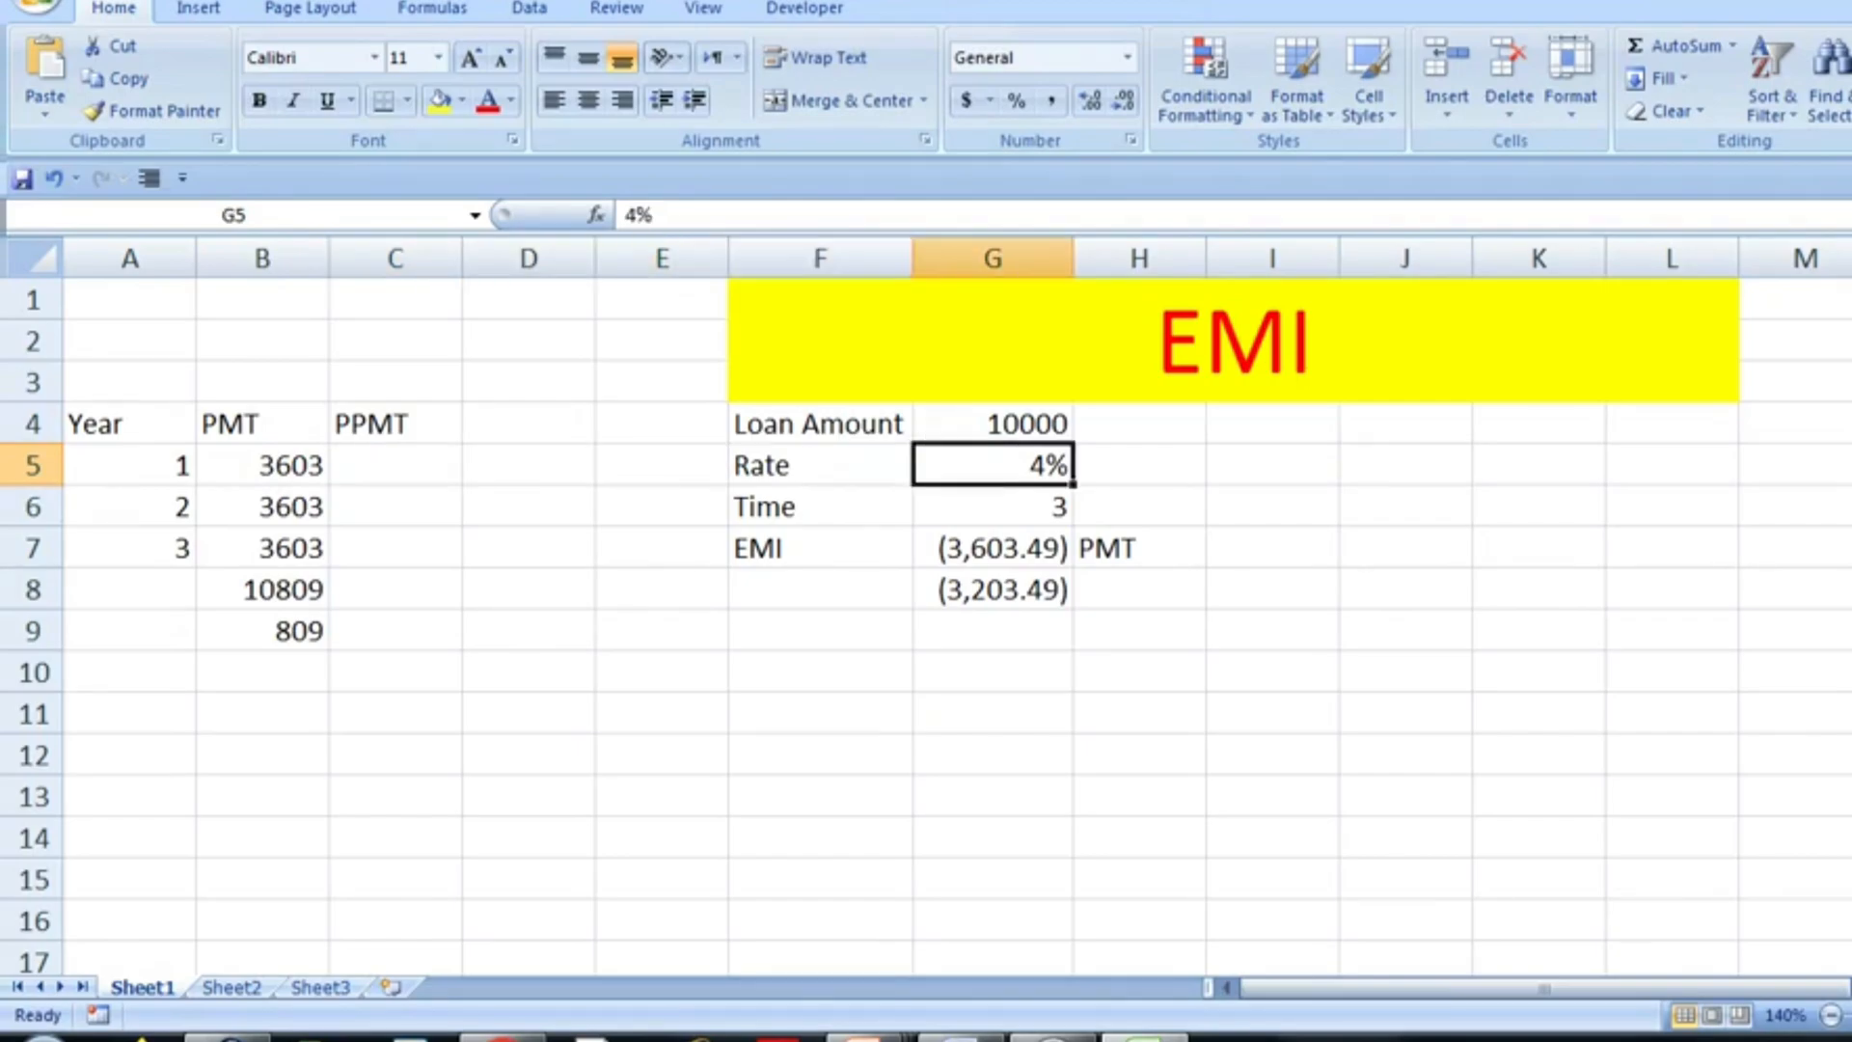
key(Down)
key(Down)
key(Down)
text(PPMT)
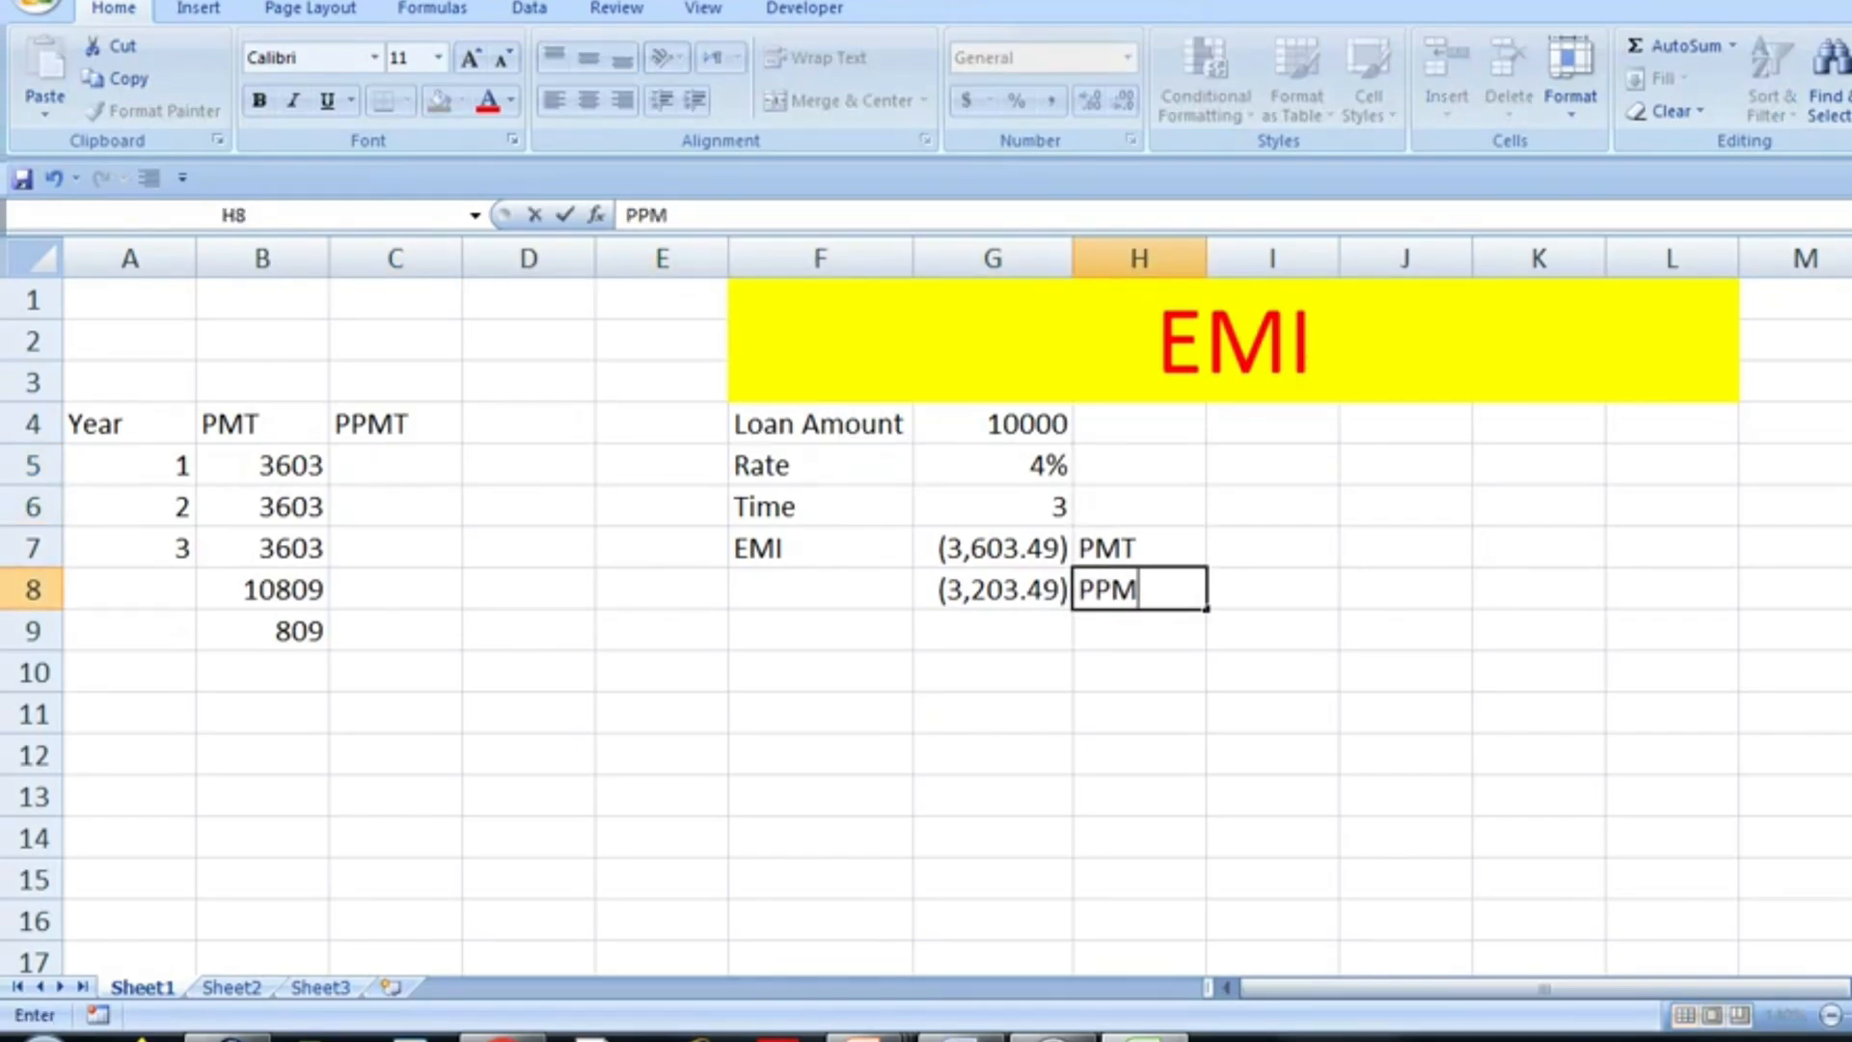
key(Return)
- Enter 3203 as the year 1 principal in C5 under the PPMT heading
key(Left)
key(Left)
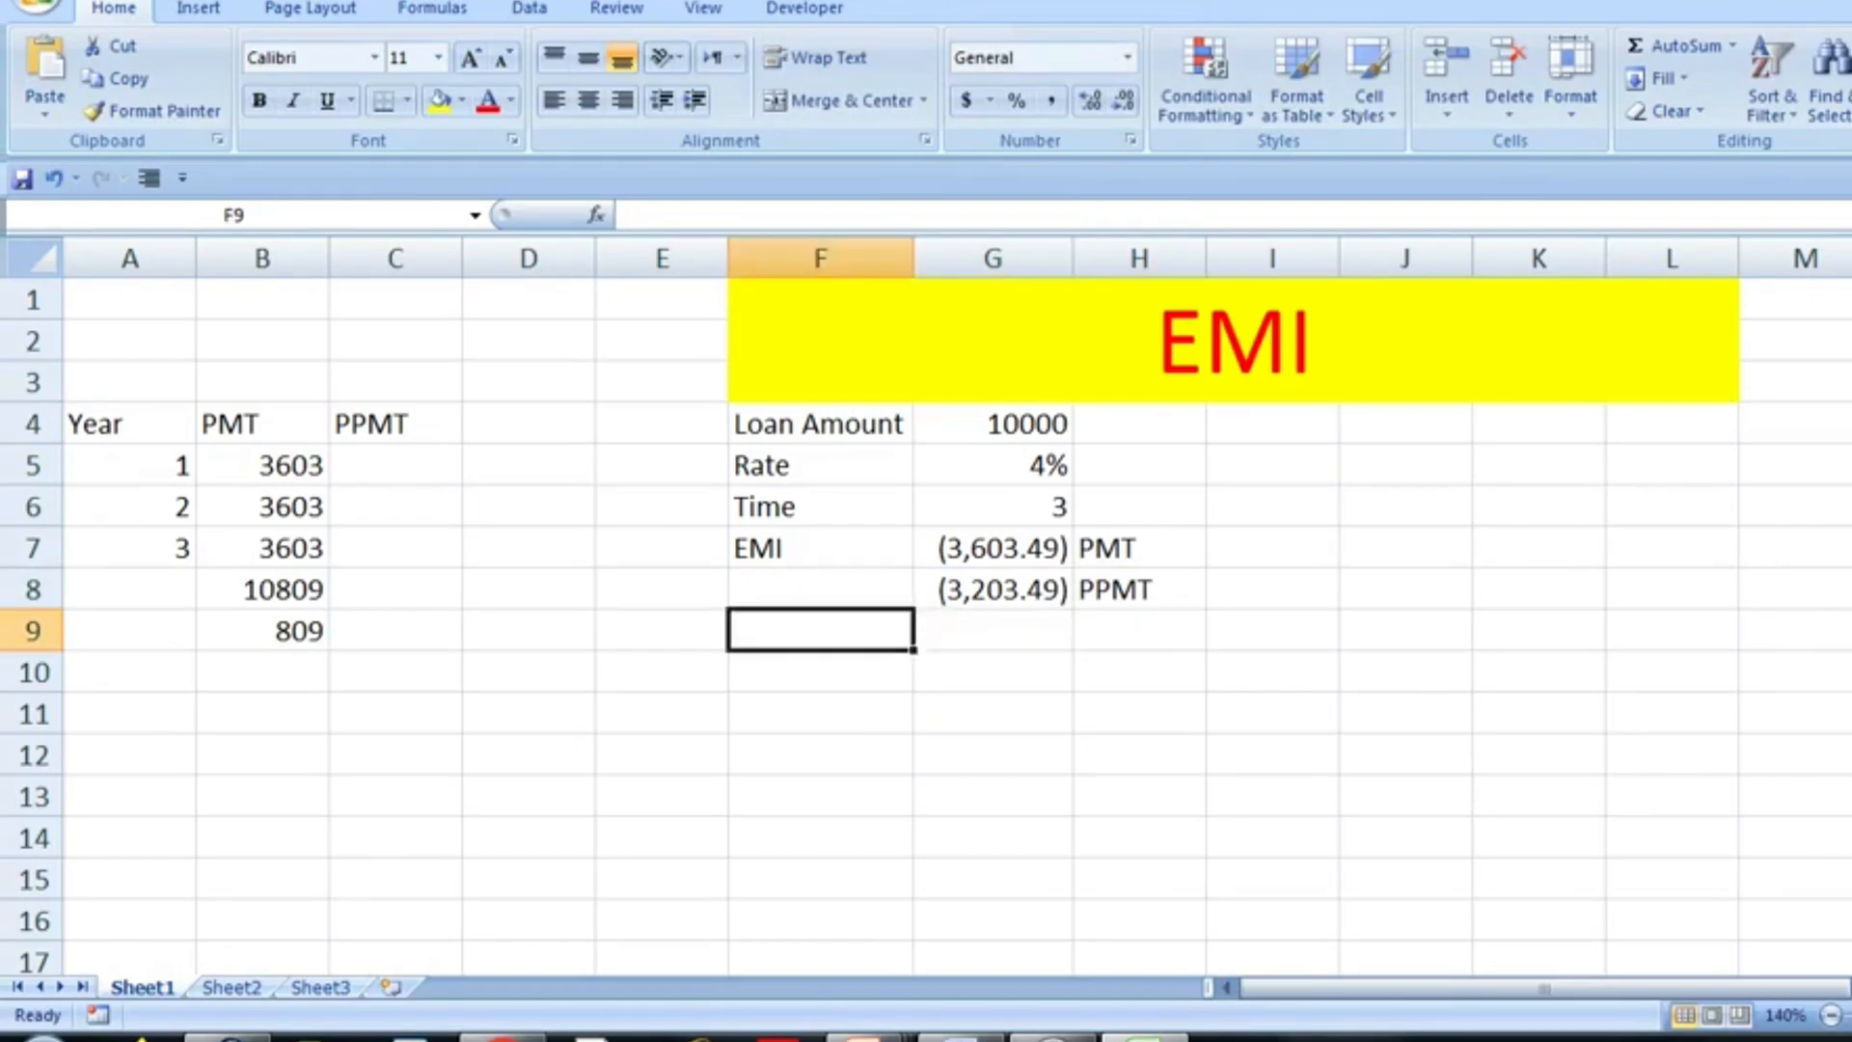
key(Left)
key(Left)
key(Up)
key(Up)
key(Up)
key(Up)
key(Left)
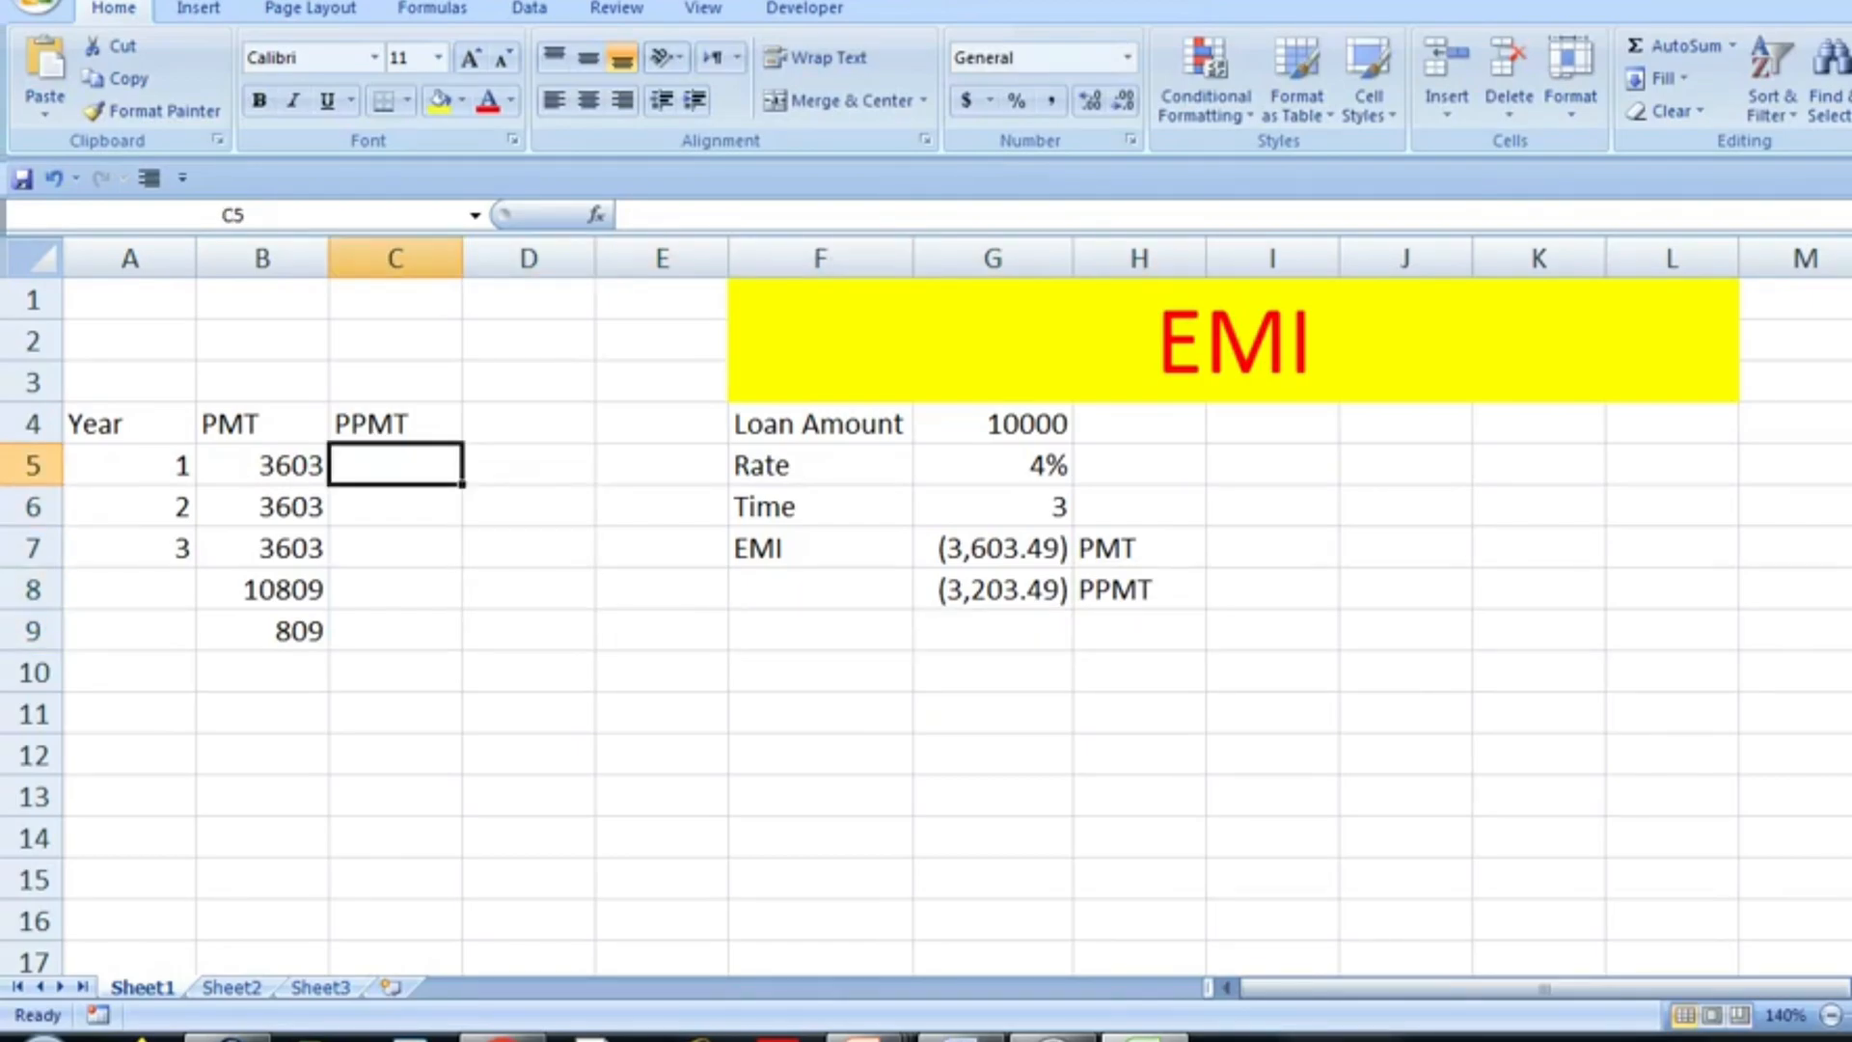
text(3203)
key(Return)
- Change the period argument of the PPMT formula in G8 to 2
key(Down)
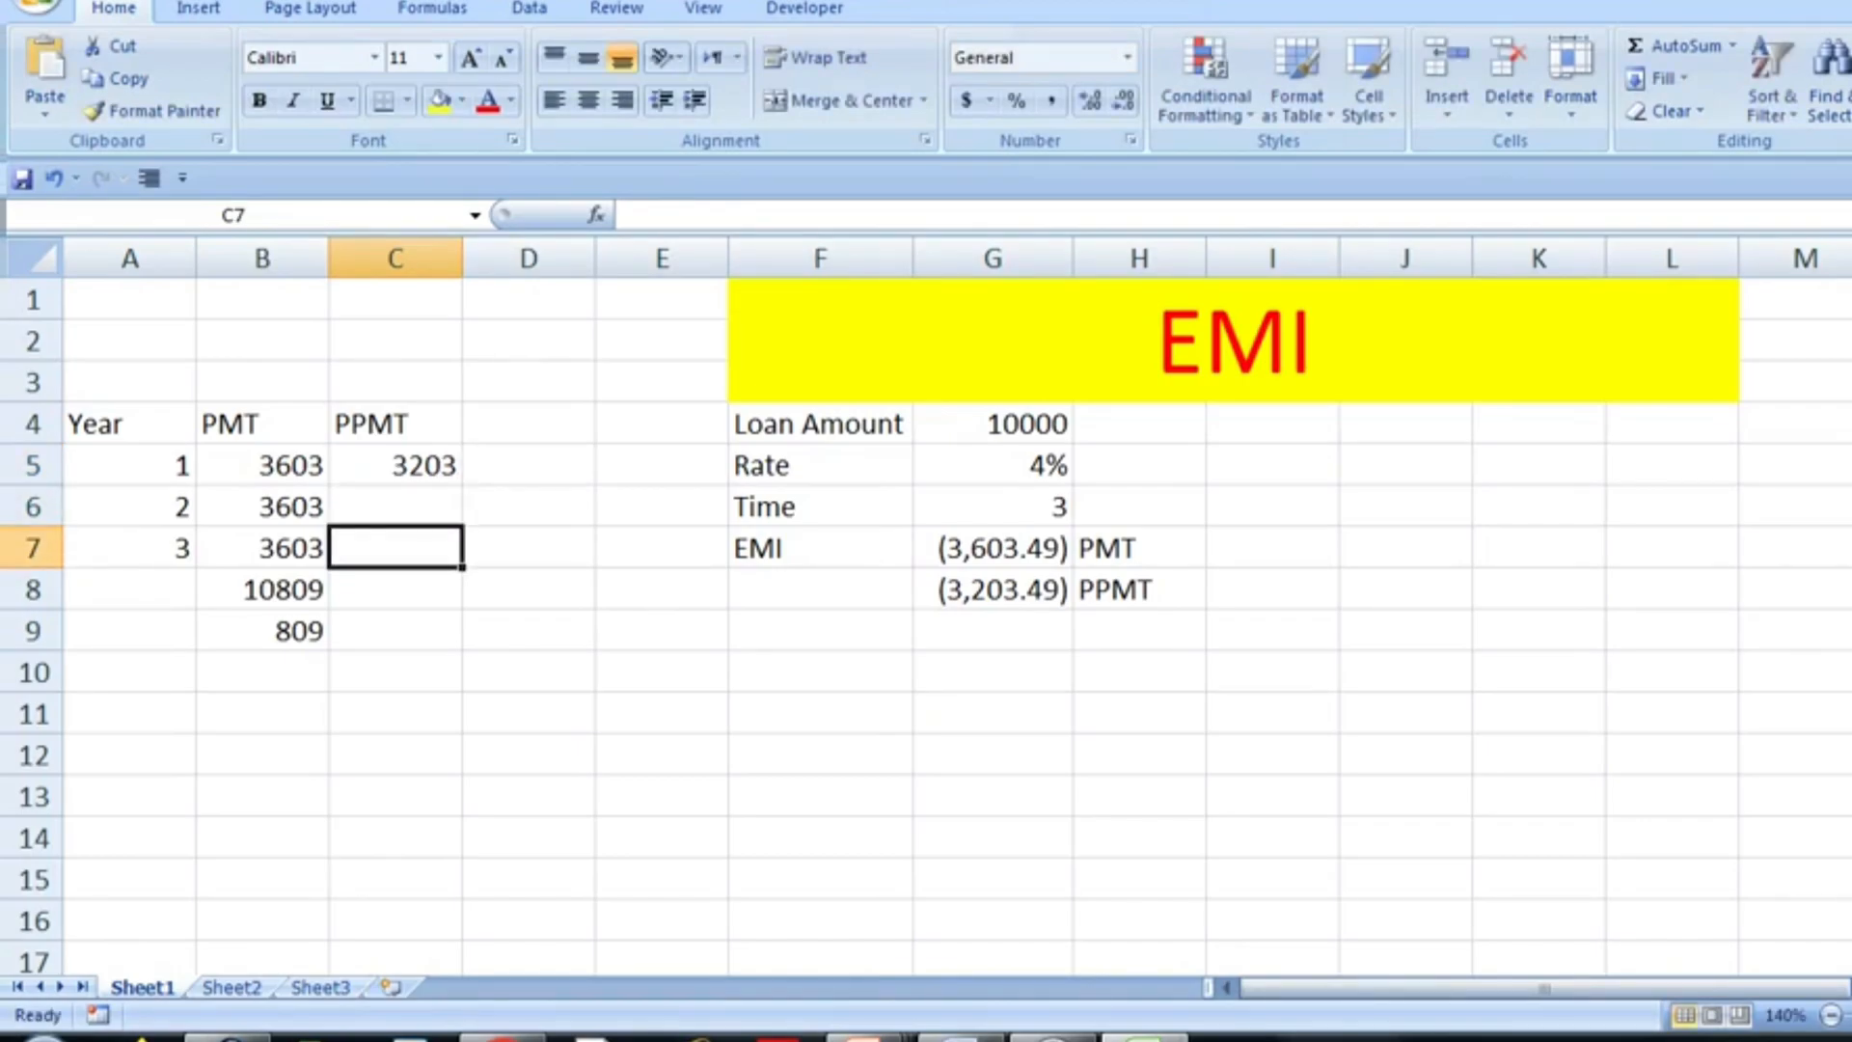
key(Right)
key(Right)
key(Right)
key(Right)
key(Down)
key(F2)
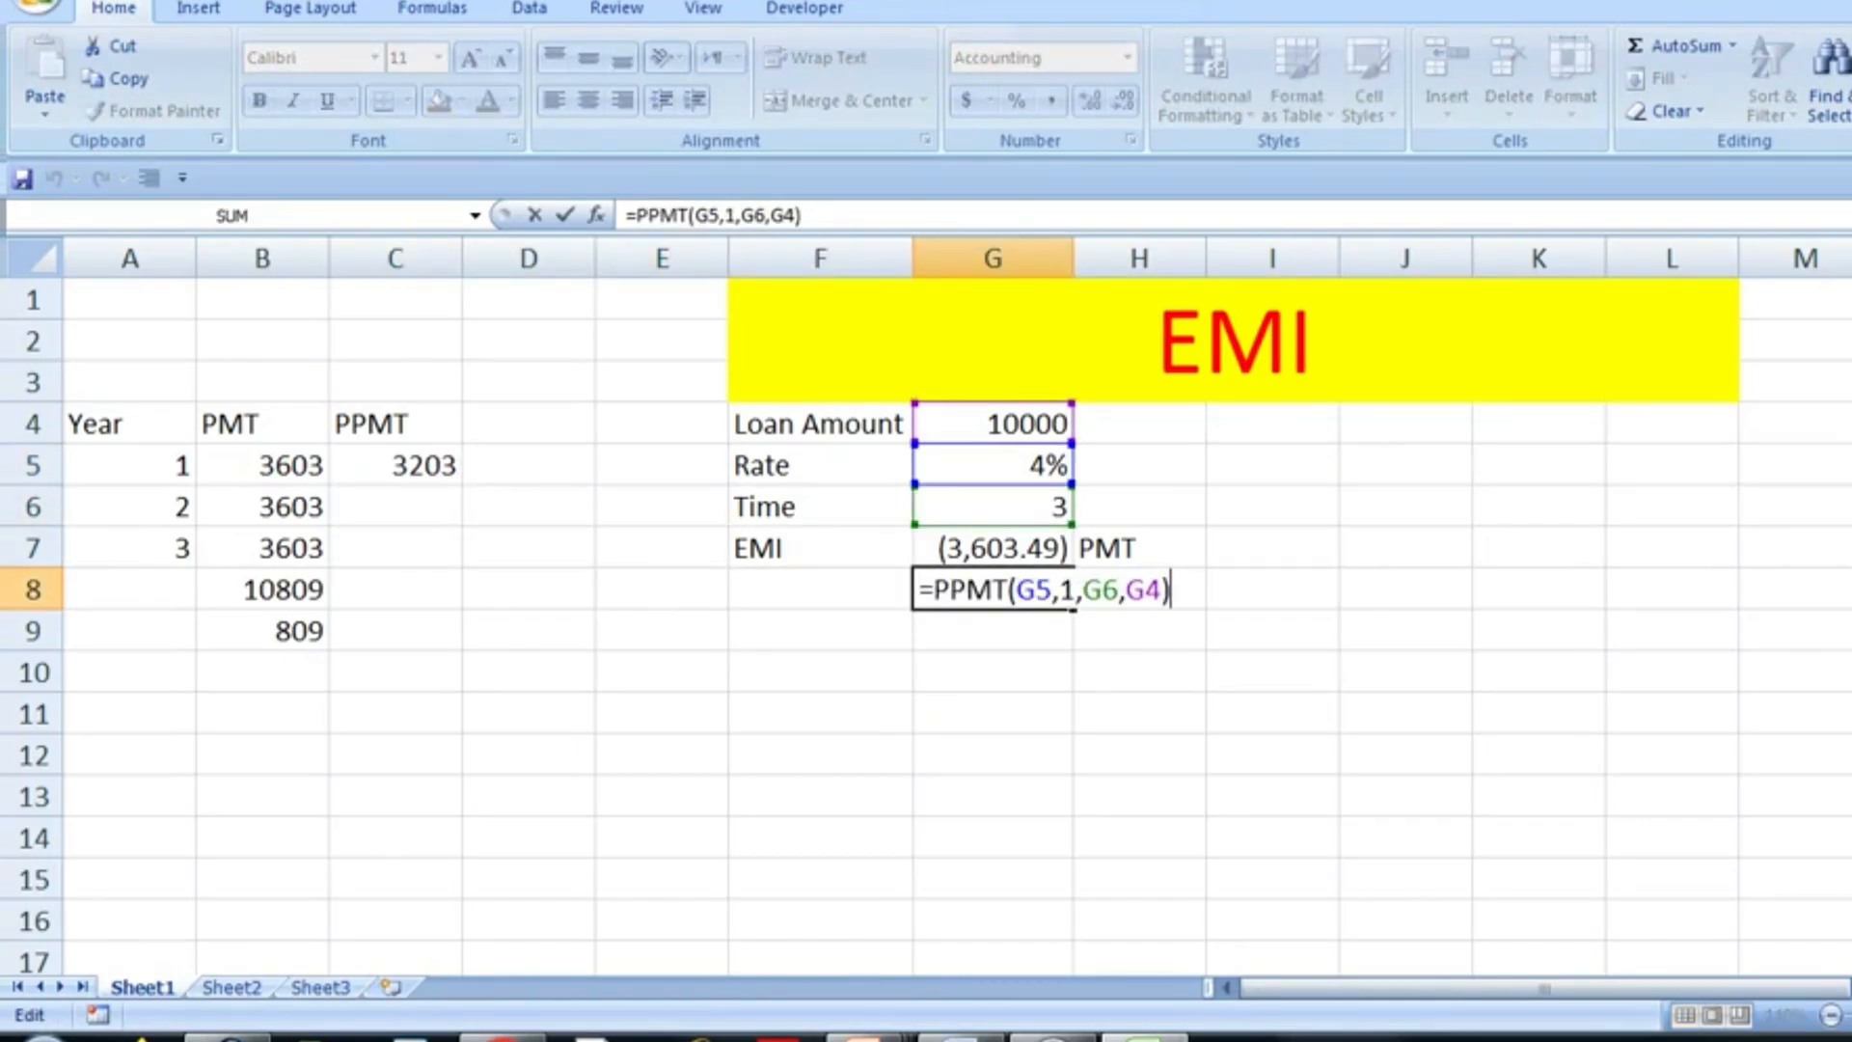
key(Left)
key(Left)
key(Left)
key(Left)
key(Left)
key(Left)
key(Left)
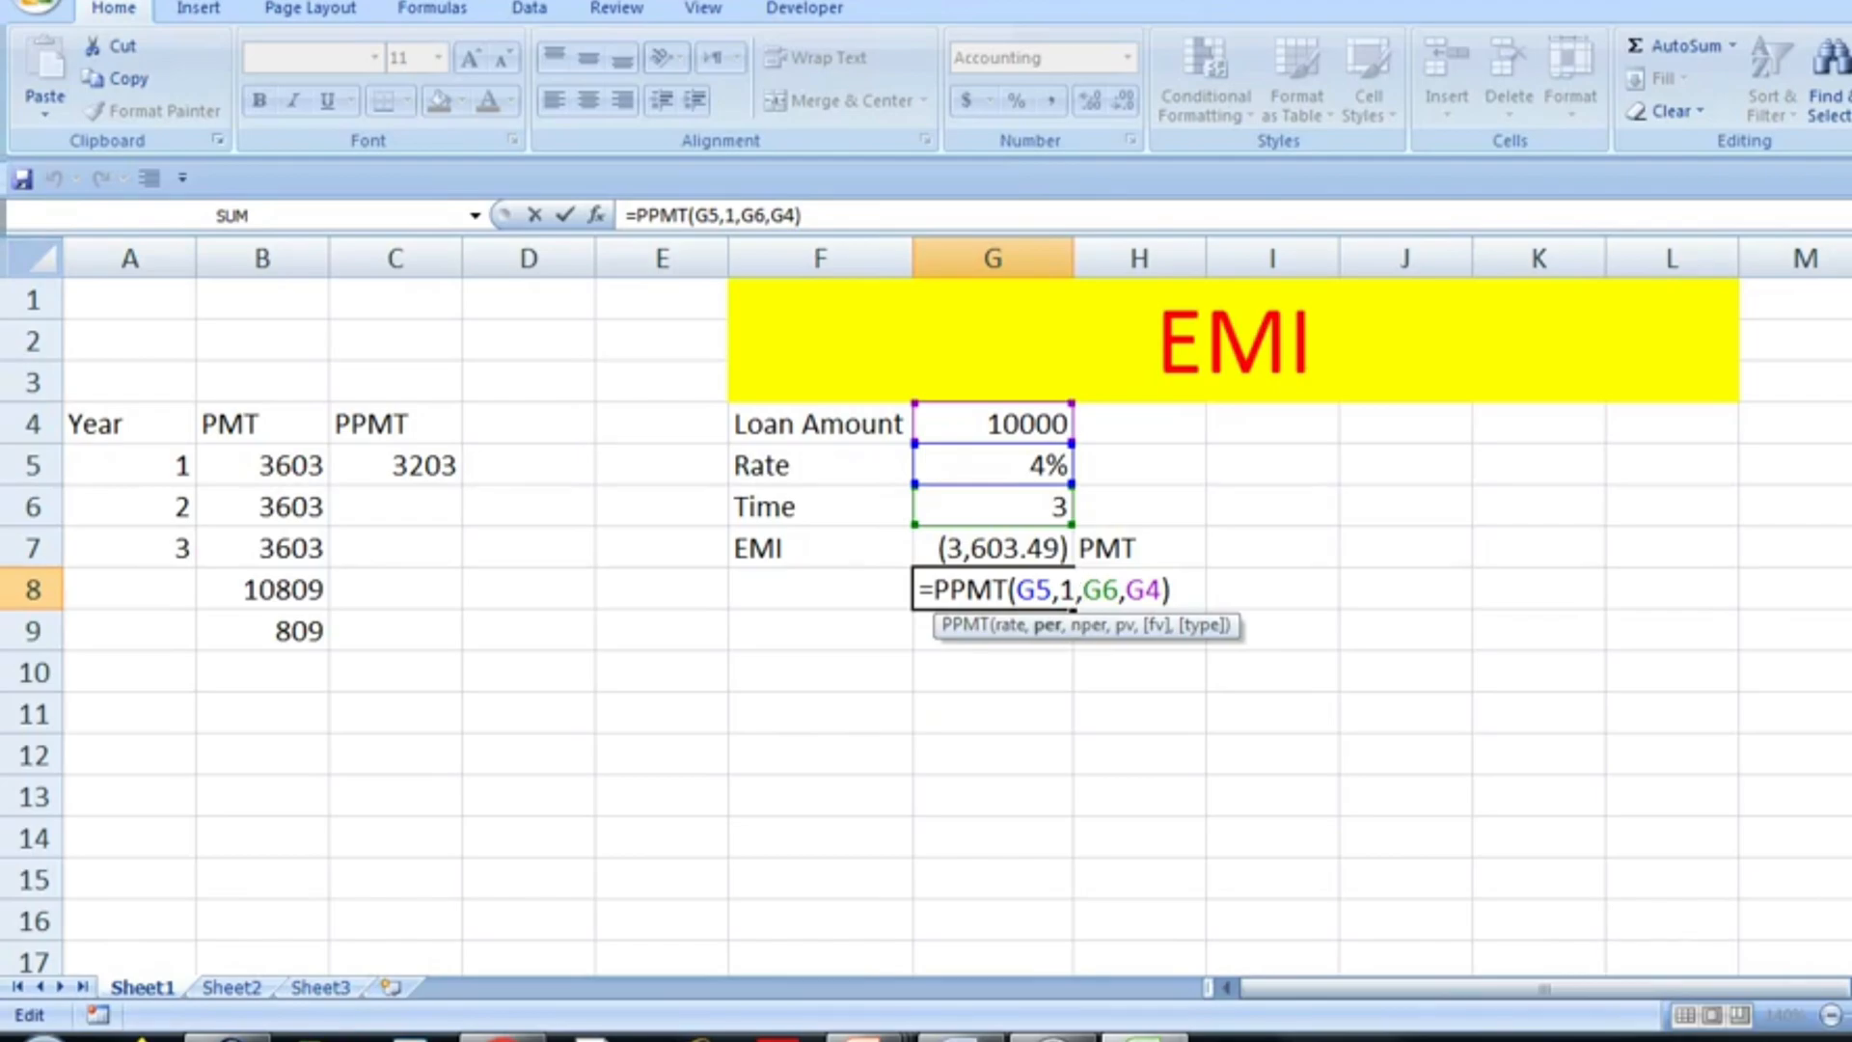
key(BackSpace)
text(2)
key(Return)
- Enter 3331 as the year 2 principal in C6
key(Left)
key(Left)
key(Left)
key(Up)
key(Up)
key(Up)
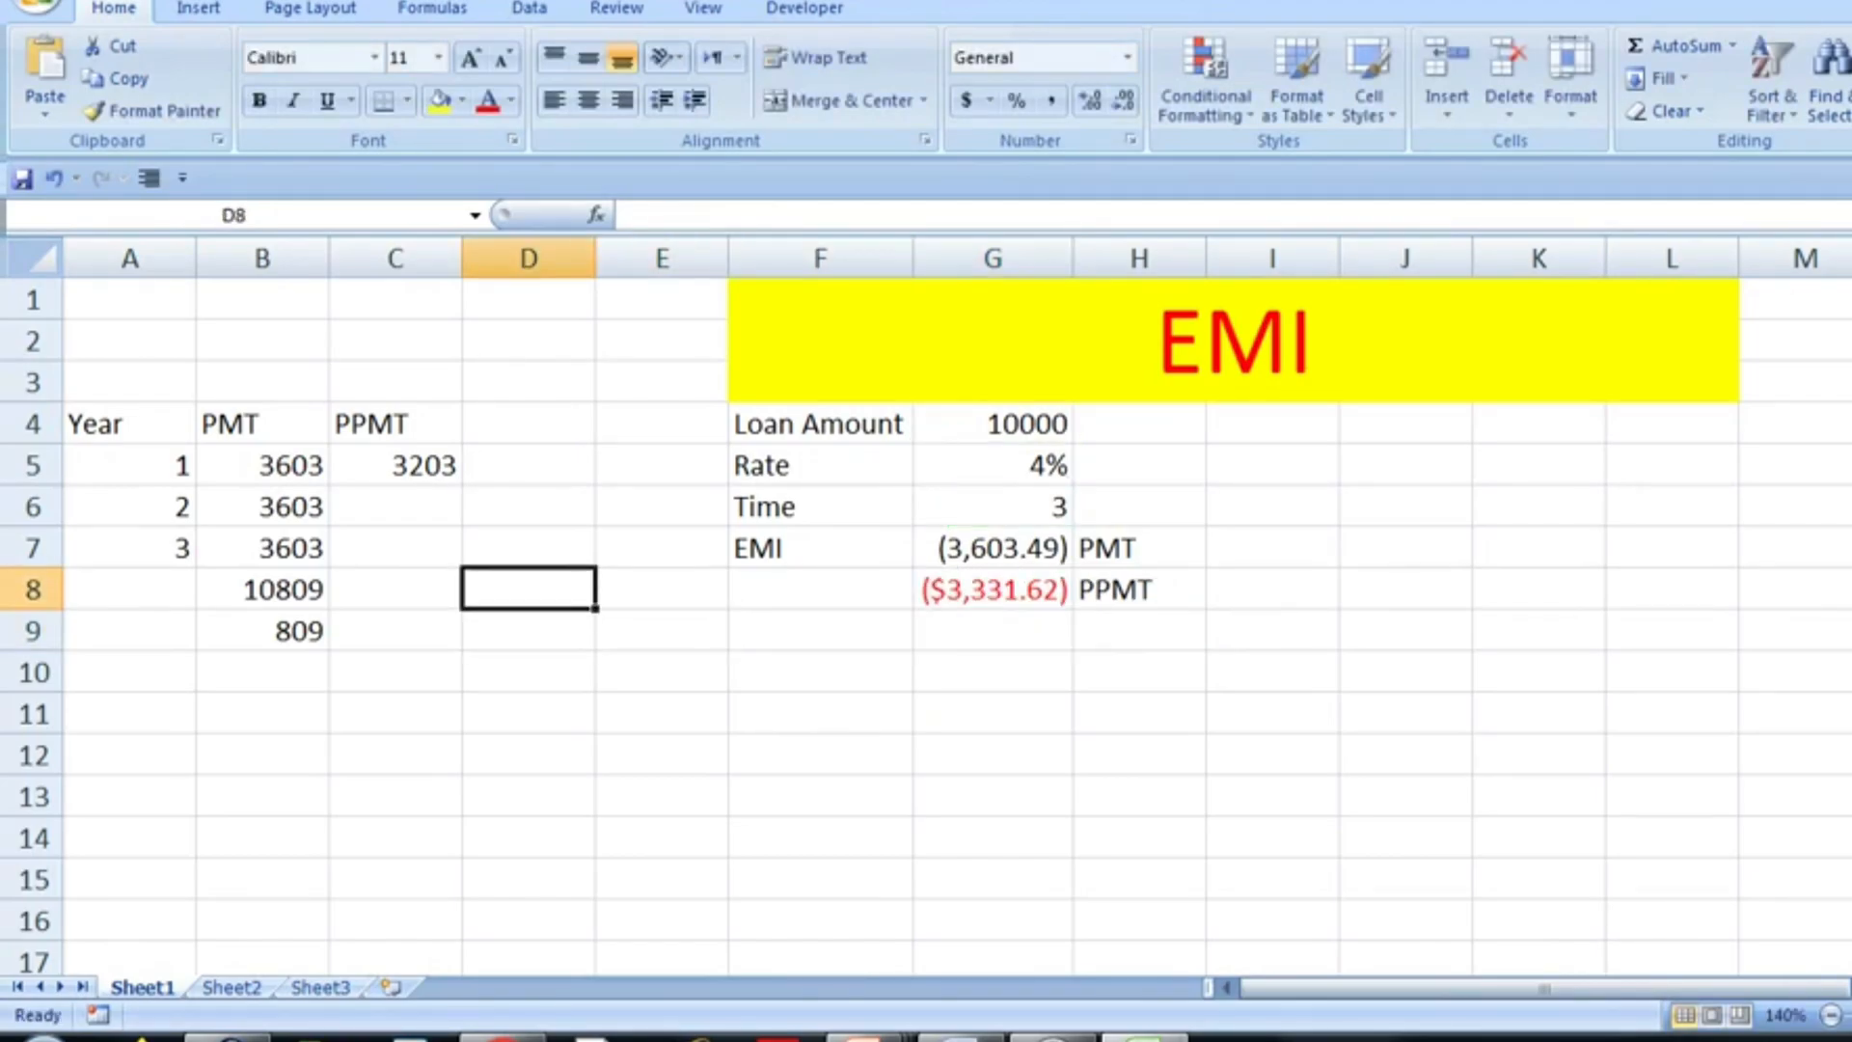
key(Left)
text(33)
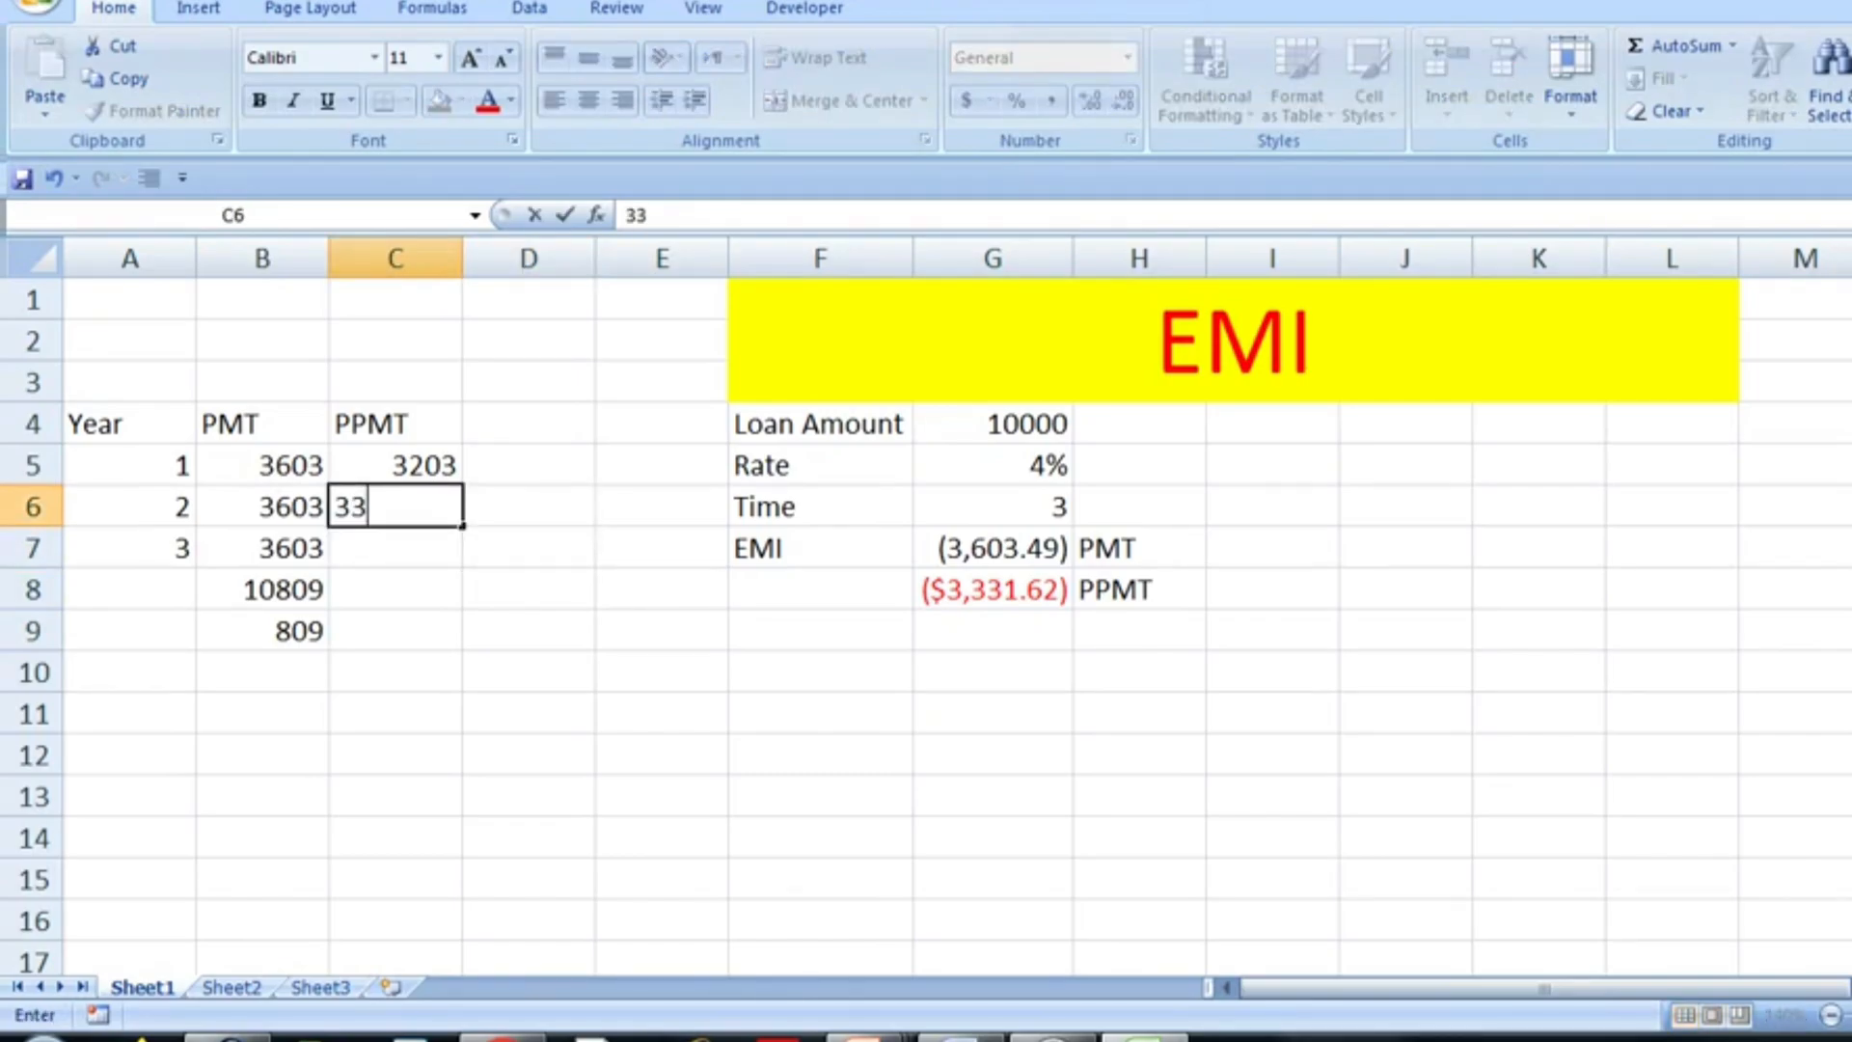
text(31)
key(Return)
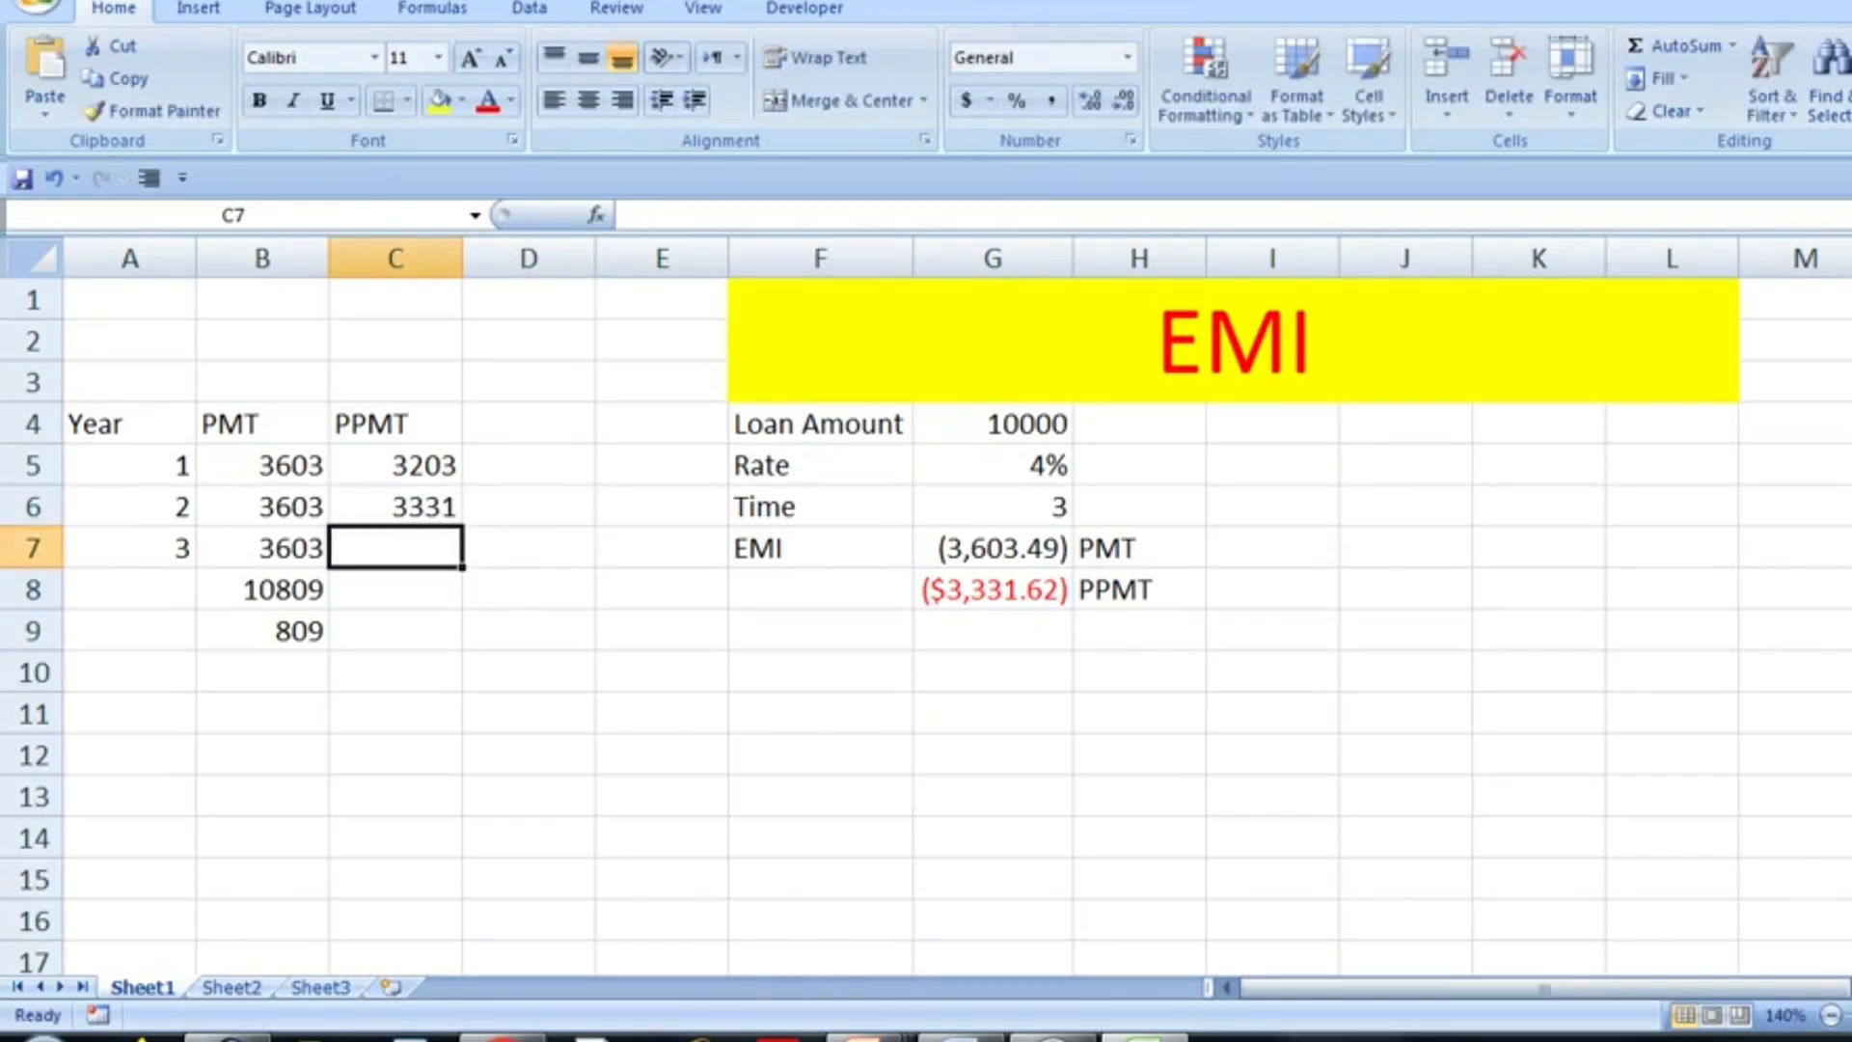
- Change the period argument of the PPMT formula in G8 to 3
key(Right)
key(Right)
key(Right)
key(Right)
key(Down)
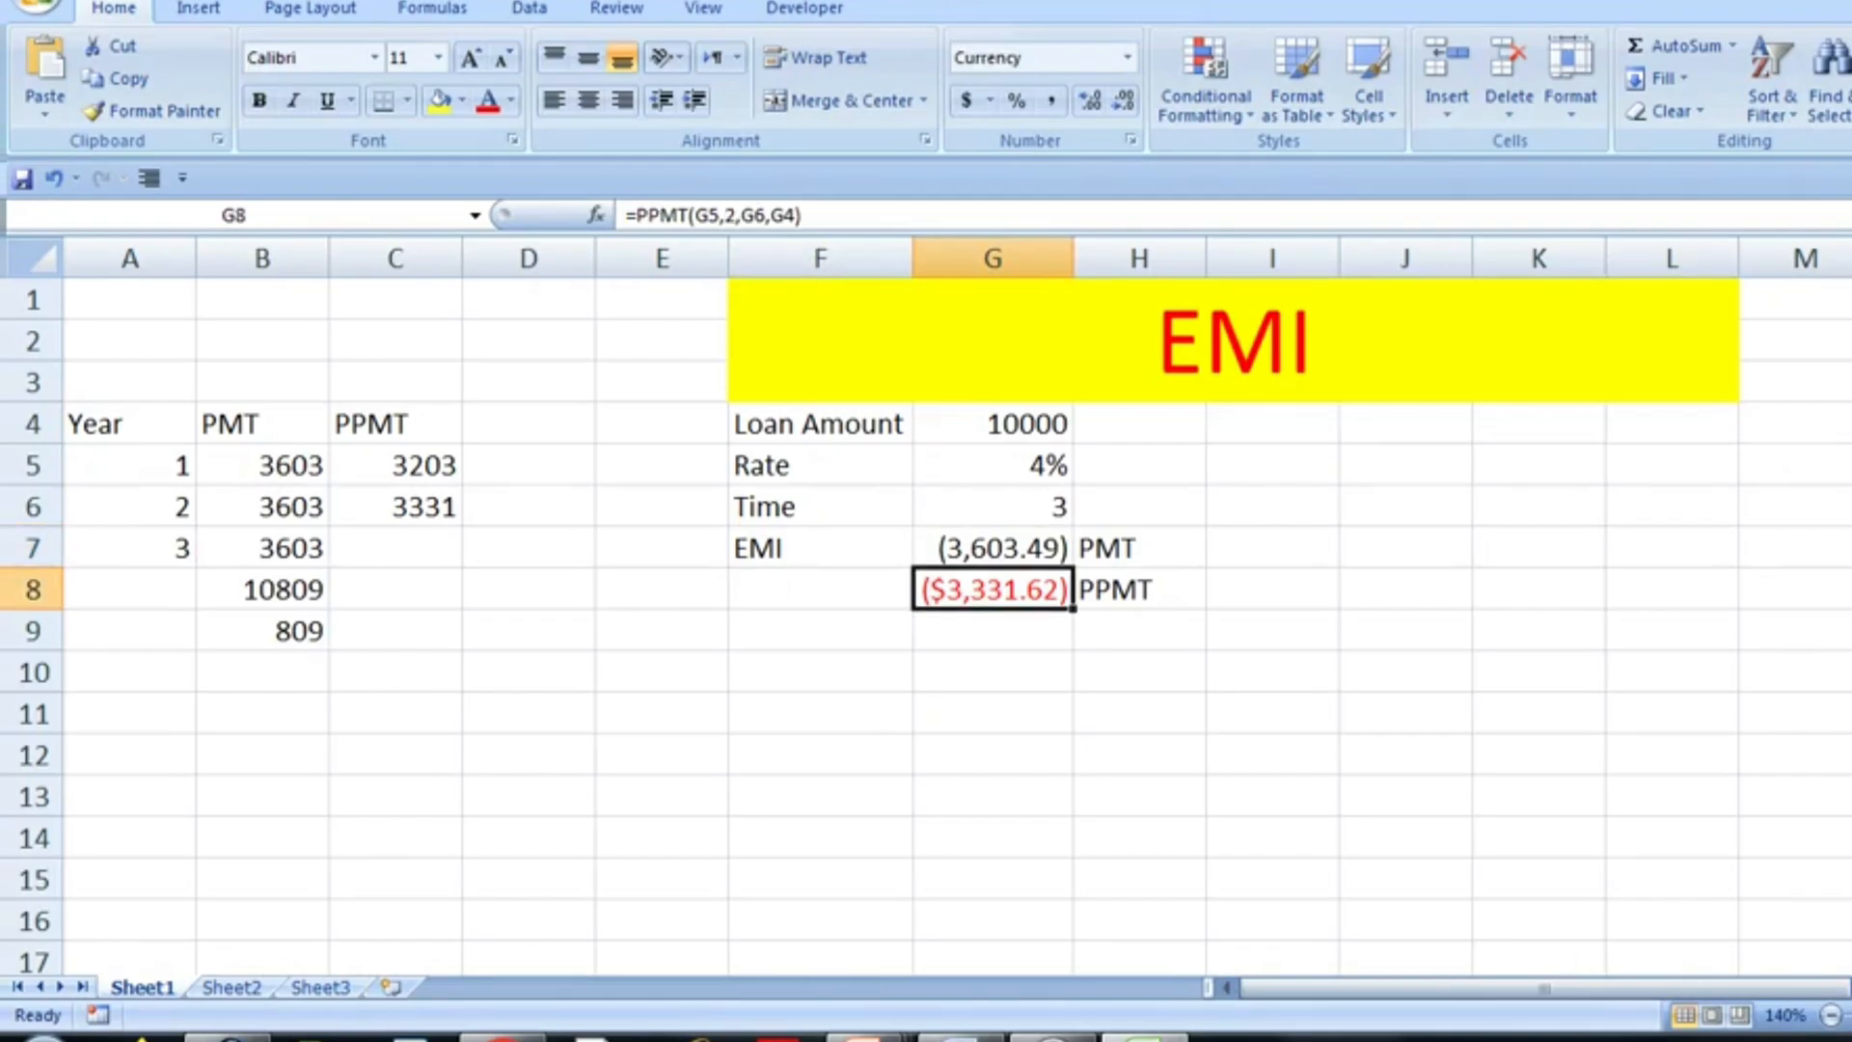
key(F2)
key(Left)
key(Left)
key(Left)
key(Left)
key(Left)
key(Left)
key(Left)
key(shift+Left)
text(3)
key(Return)
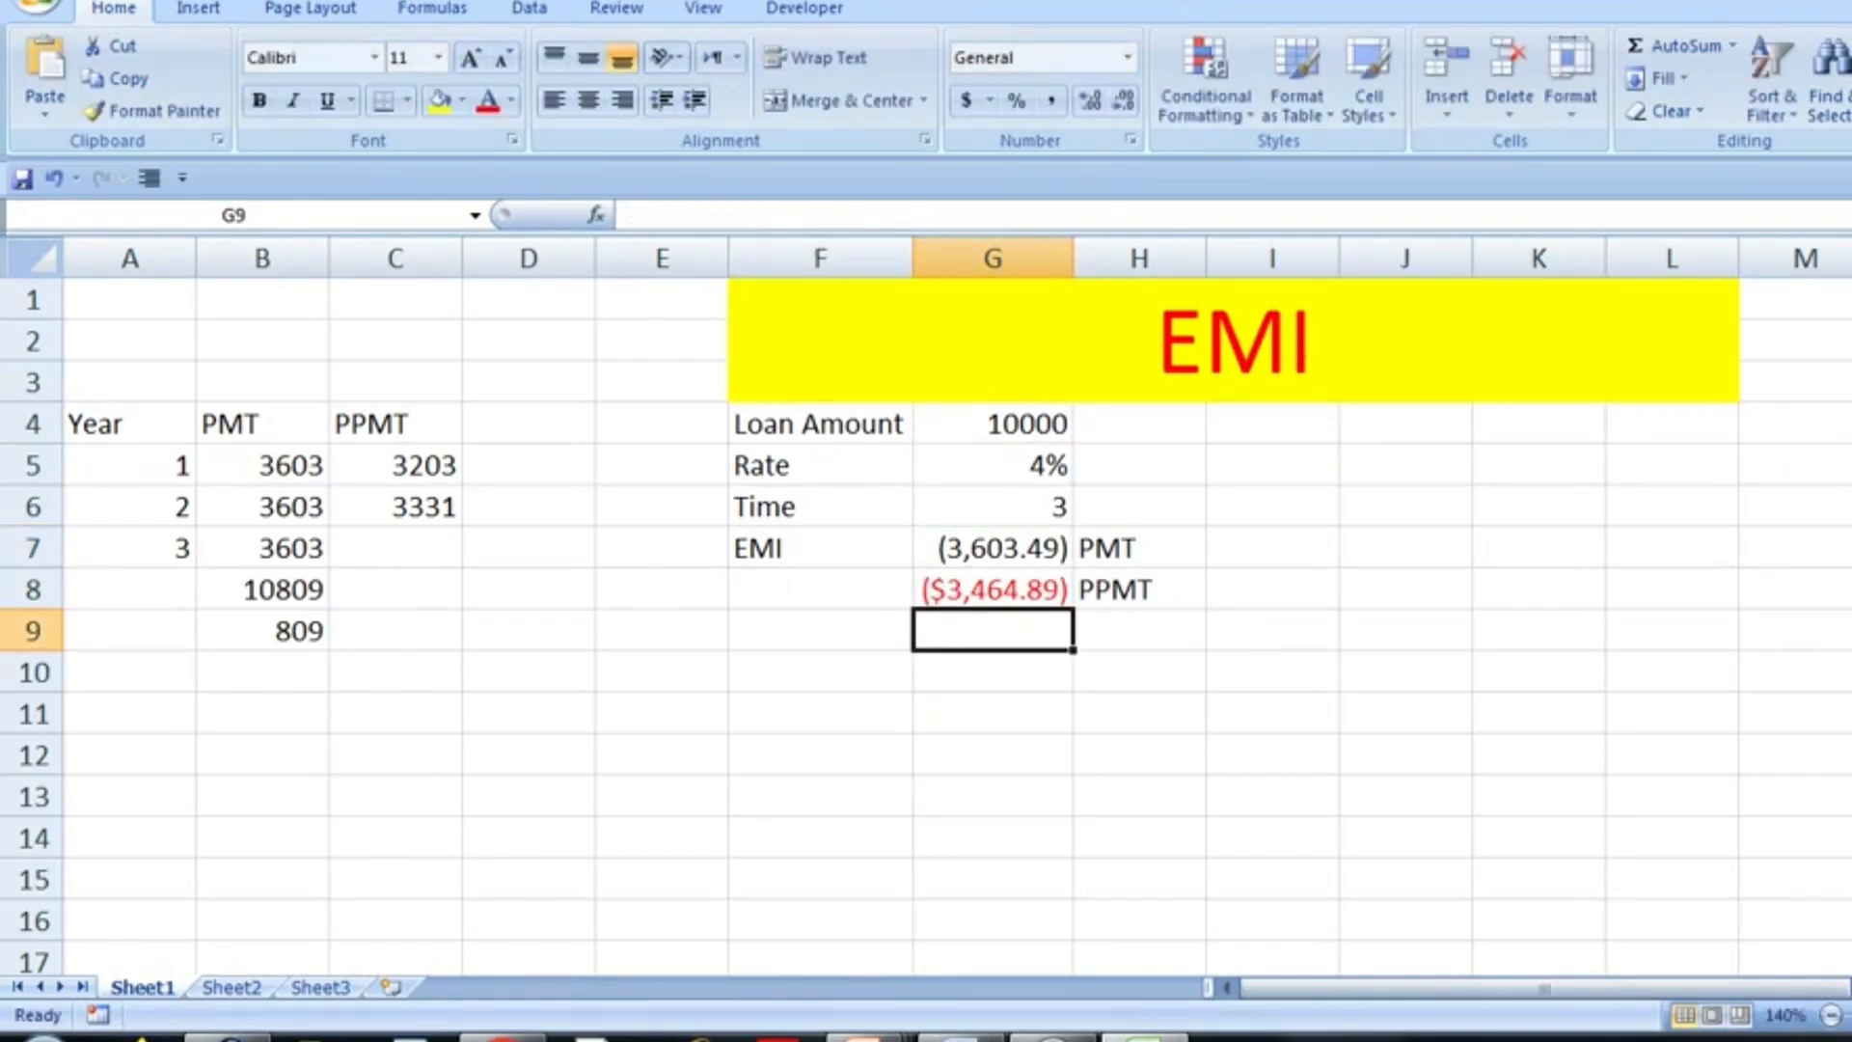
- Enter 3464 as the year 3 principal in C7 and sum the PPMT column in C8
key(Left)
key(Left)
key(Left)
key(Left)
key(Up)
key(Up)
key(Up)
key(Down)
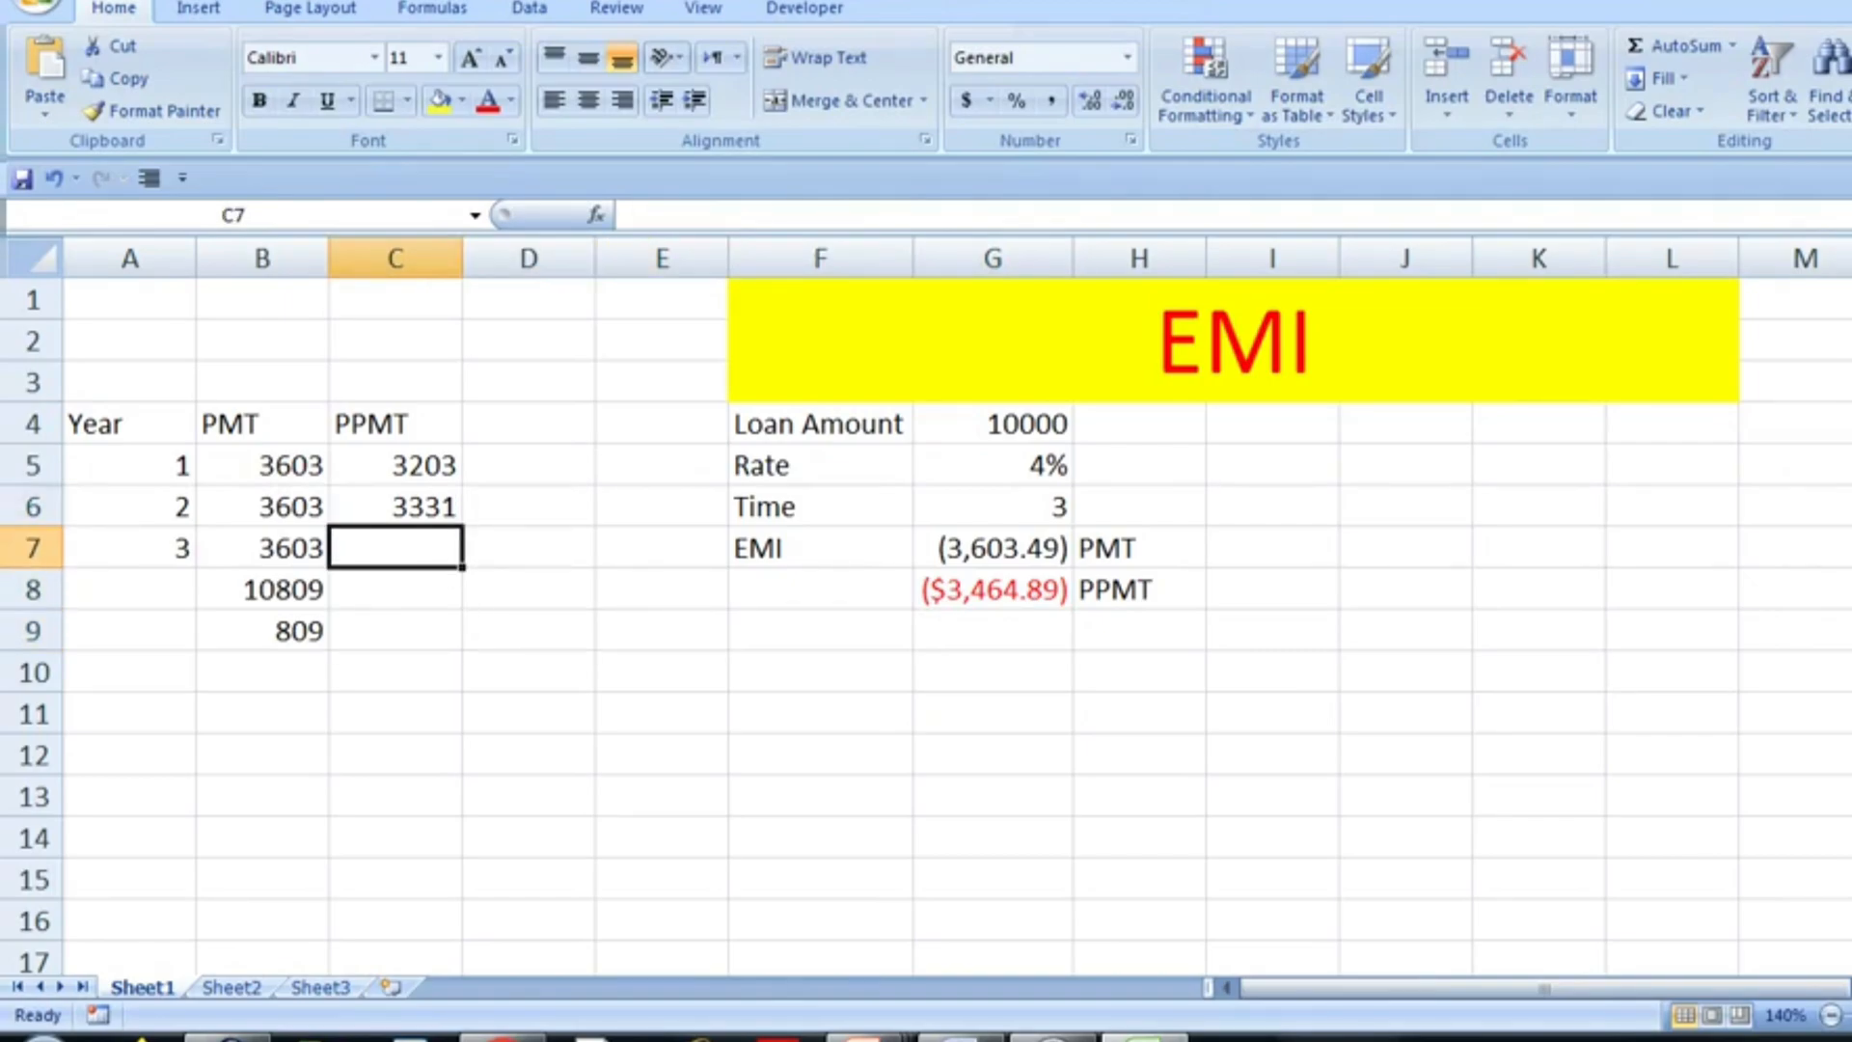
text(3464)
key(Return)
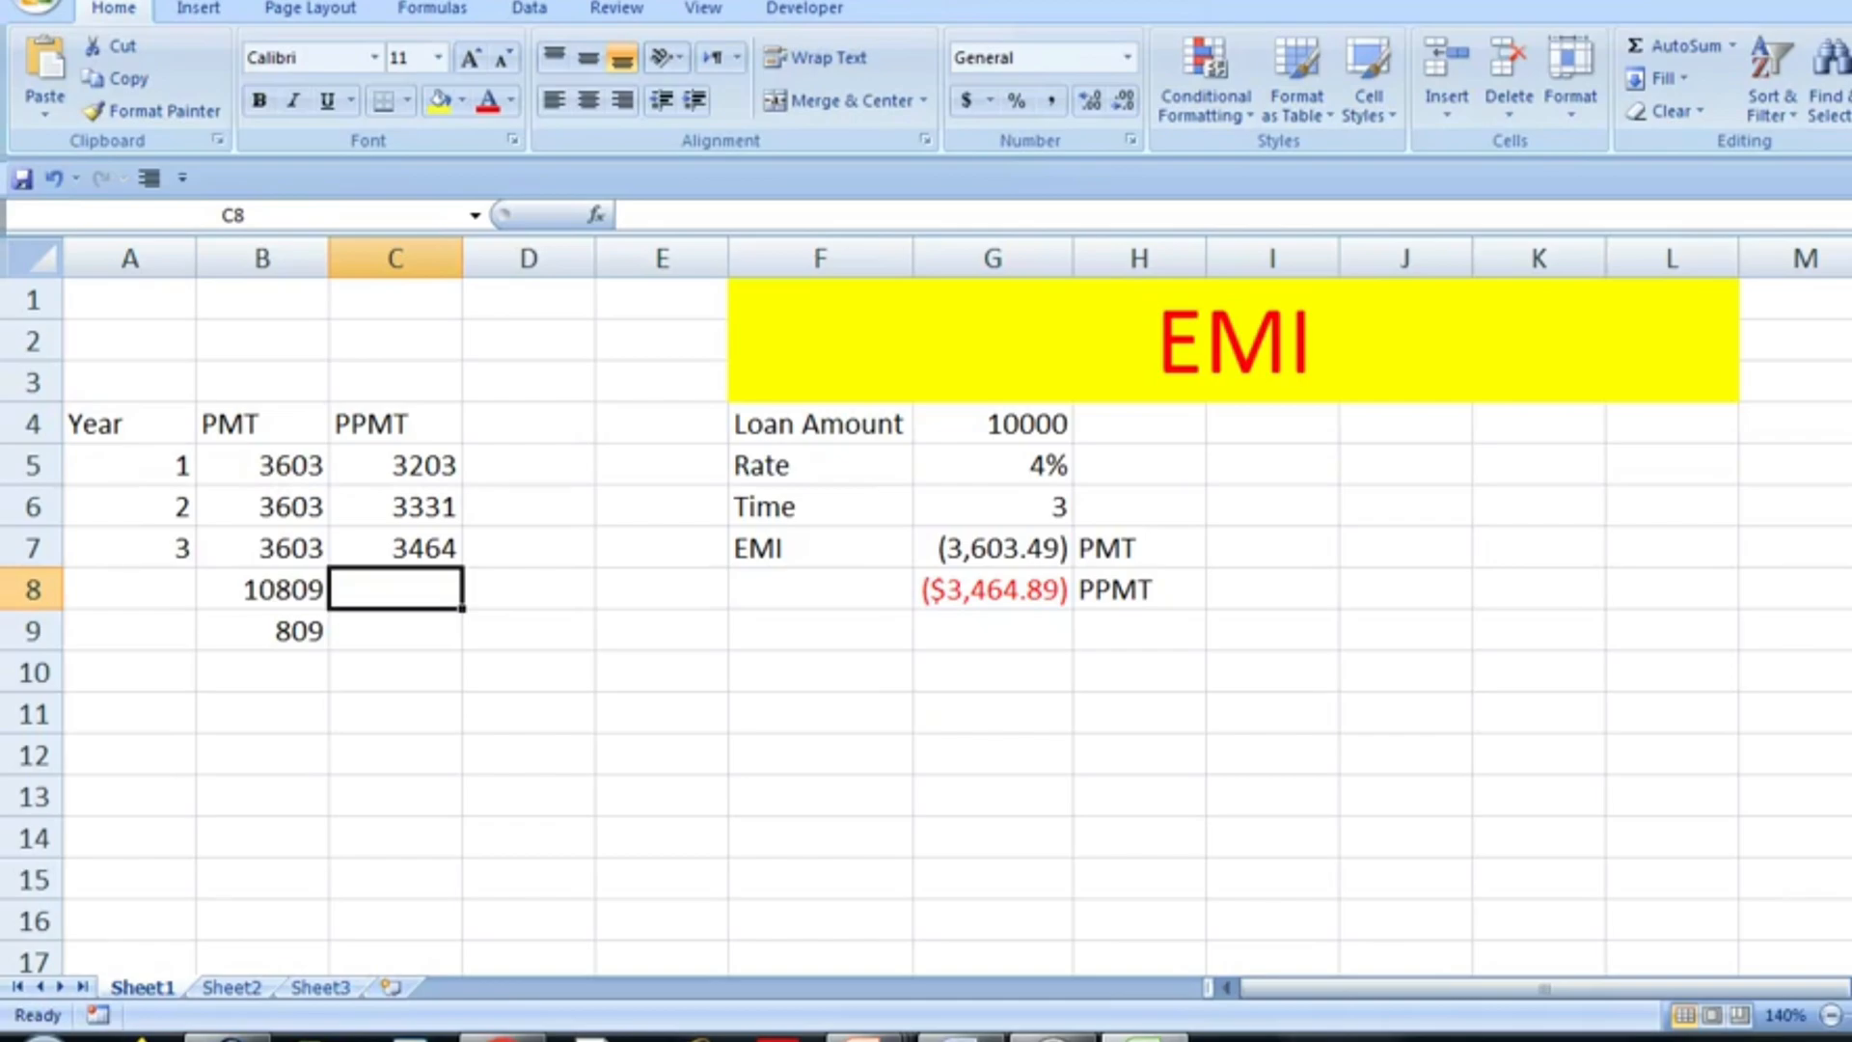
drag(395, 466, 396, 589)
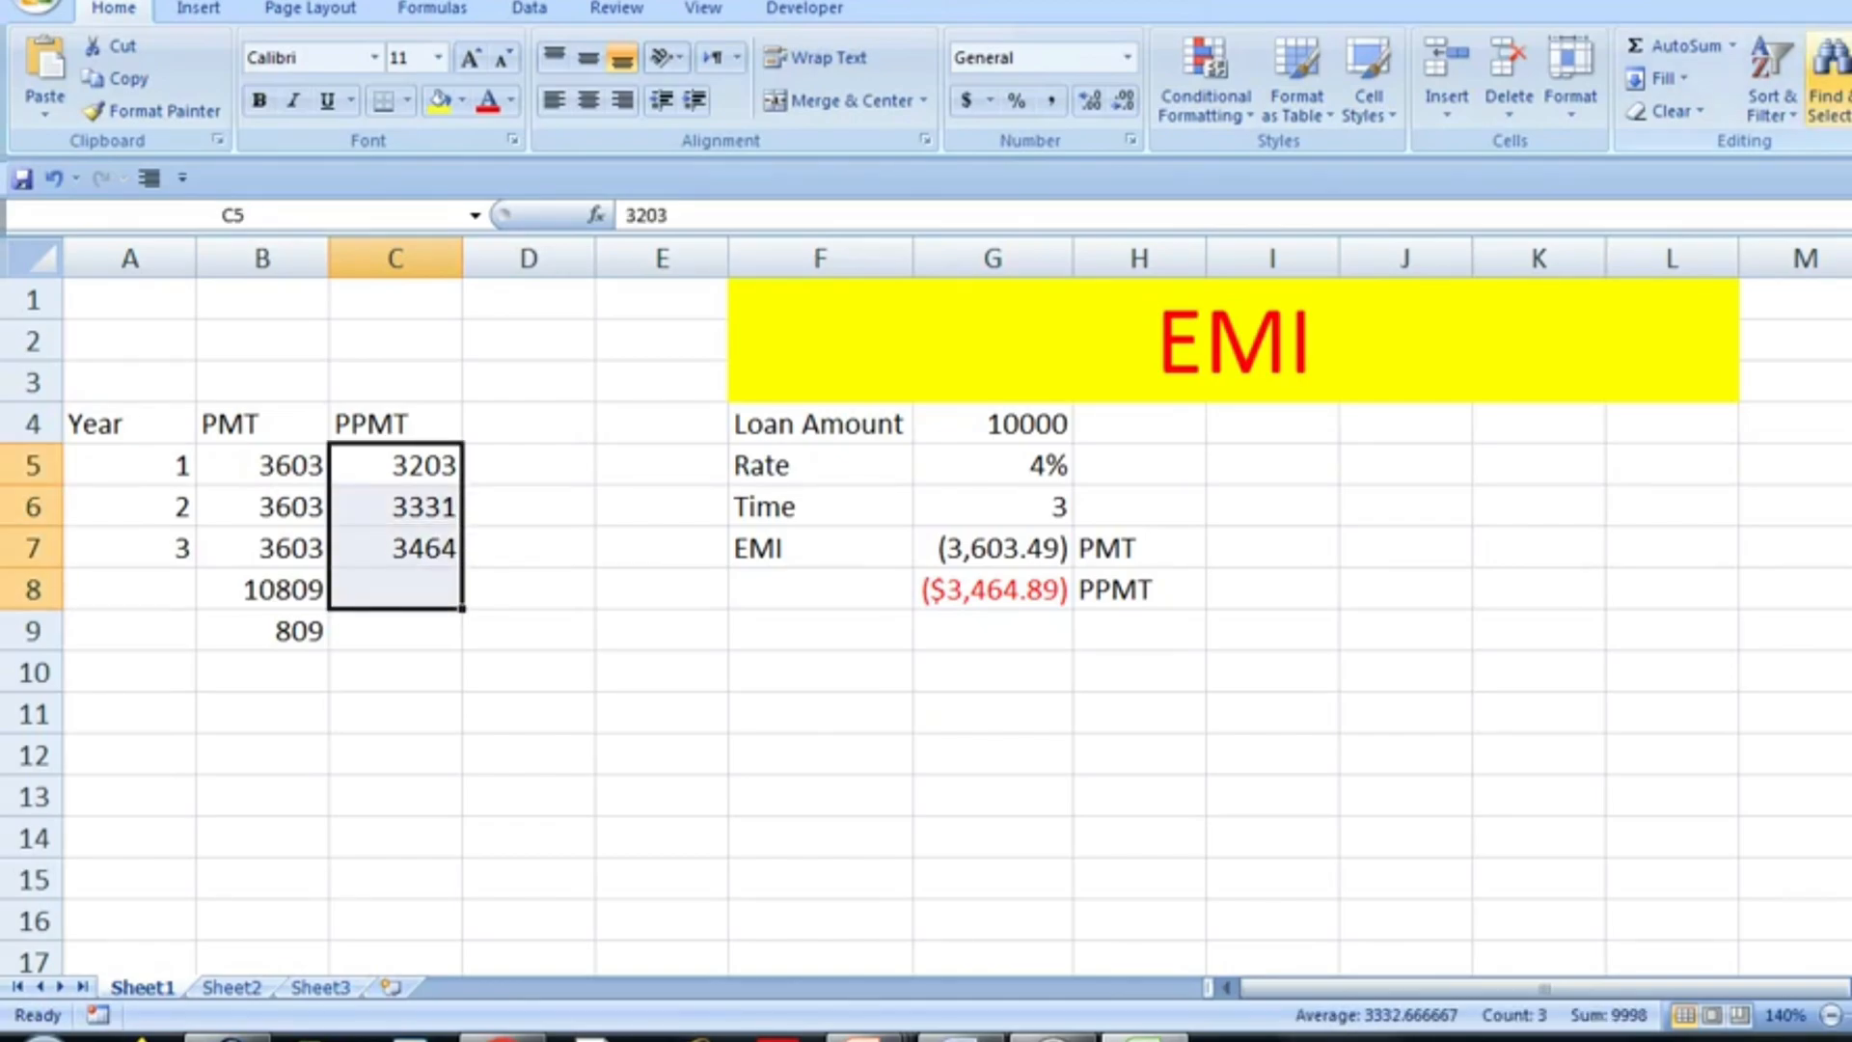
click(1673, 46)
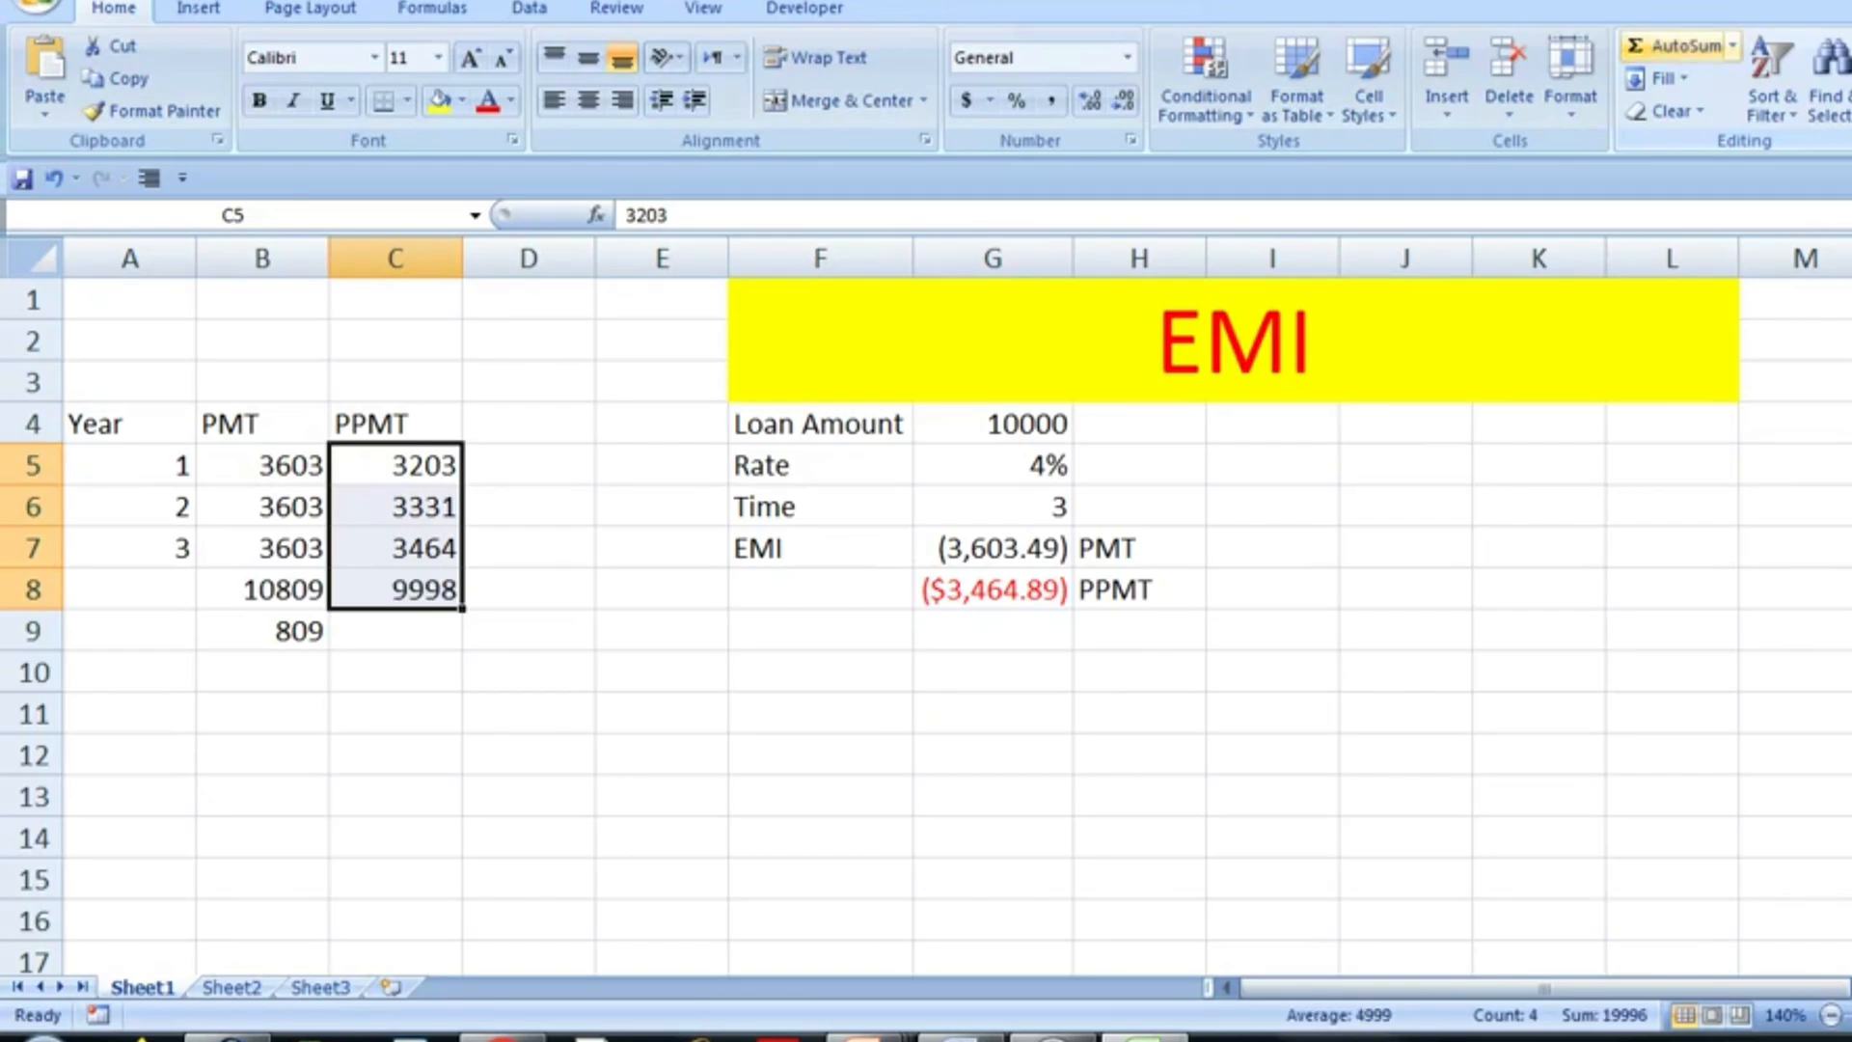
- Enter the function name IPMT as a label in cell H9, below PPMT
click(1139, 631)
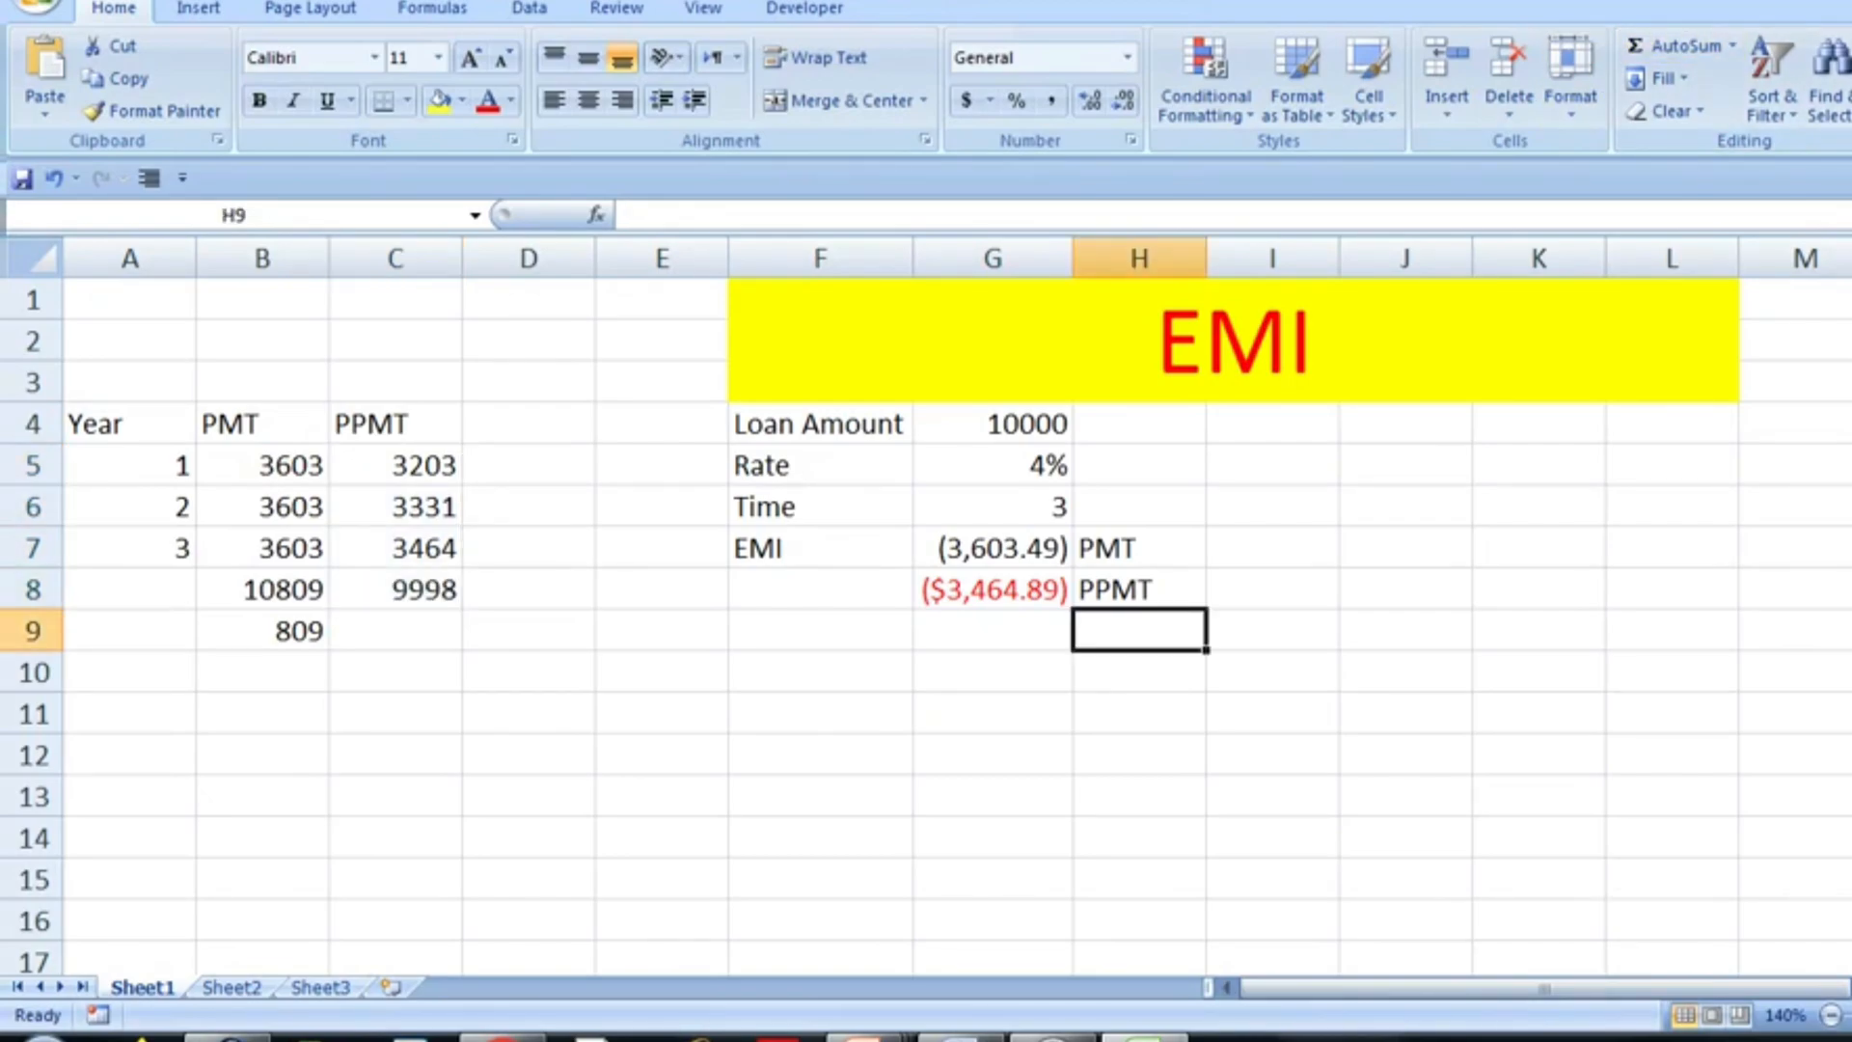
text(IPMT)
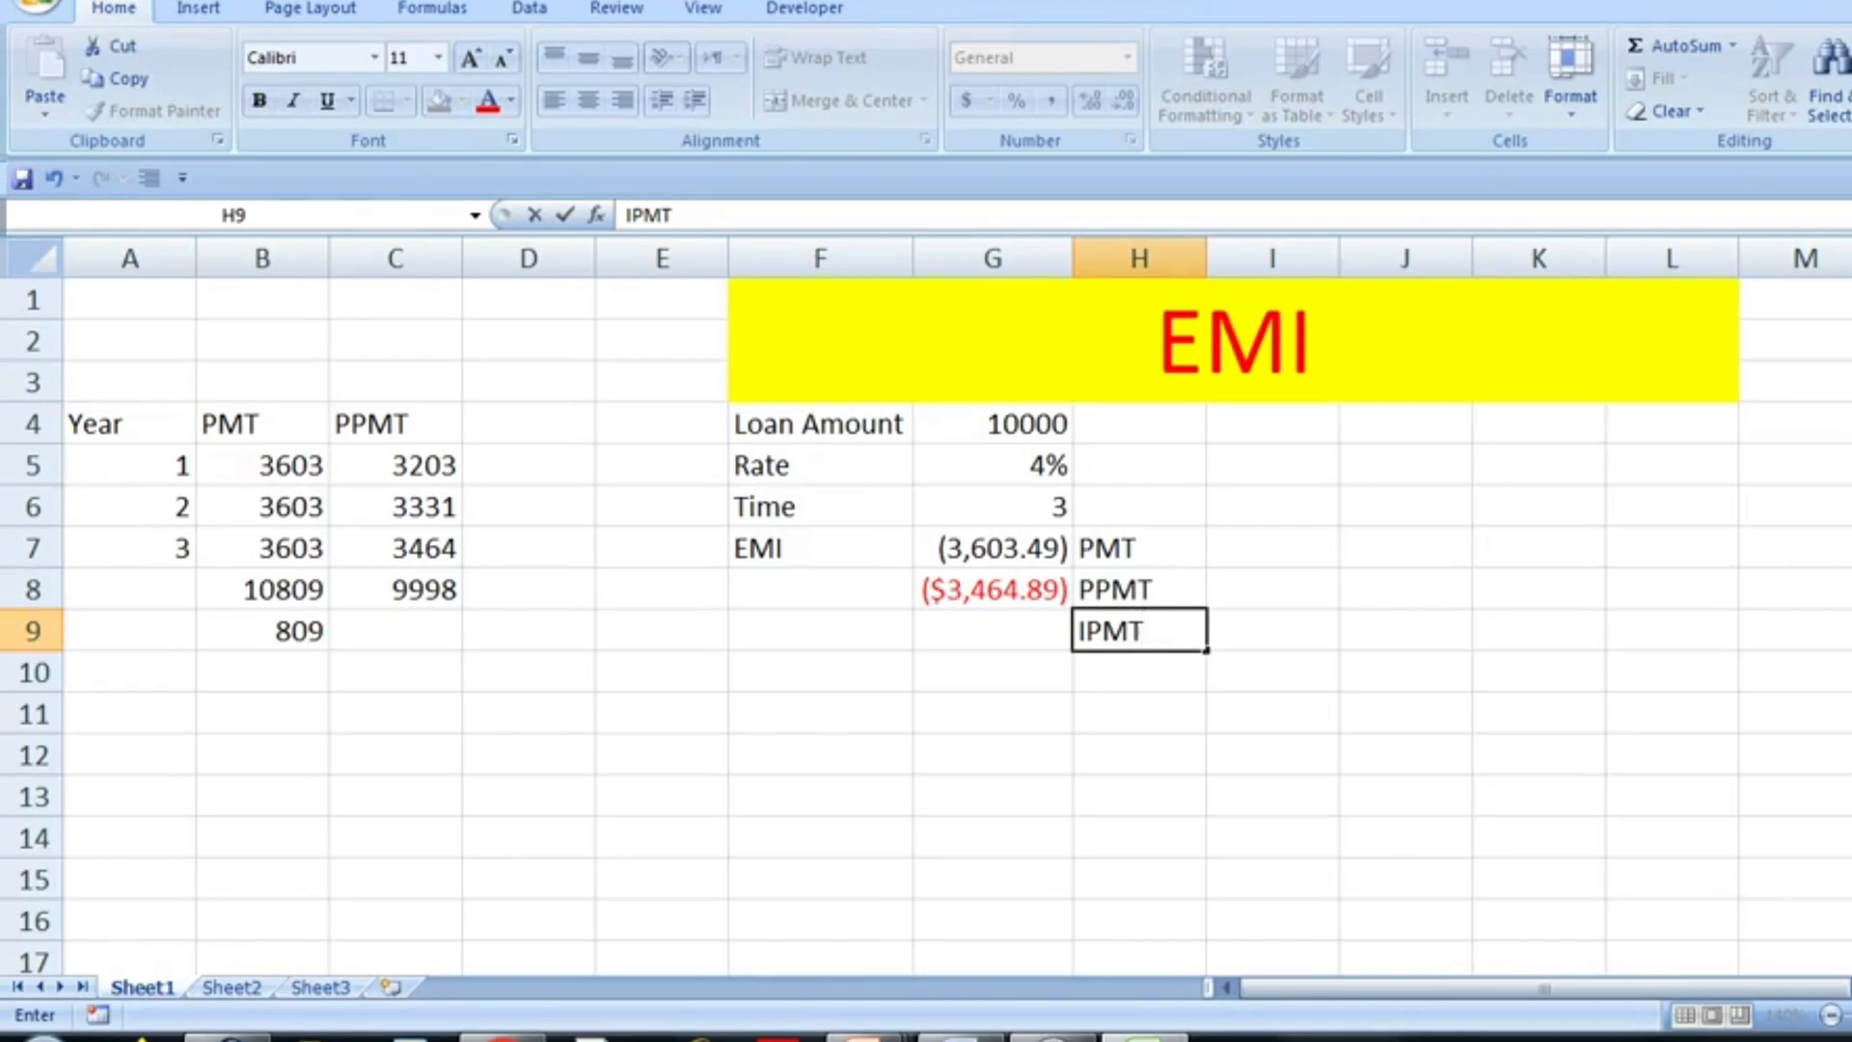
key(Return)
- Calculate the first year's interest payment in G9 with =IPMT(G5,1,G6,G4)
key(Left)
key(Up)
text(=)
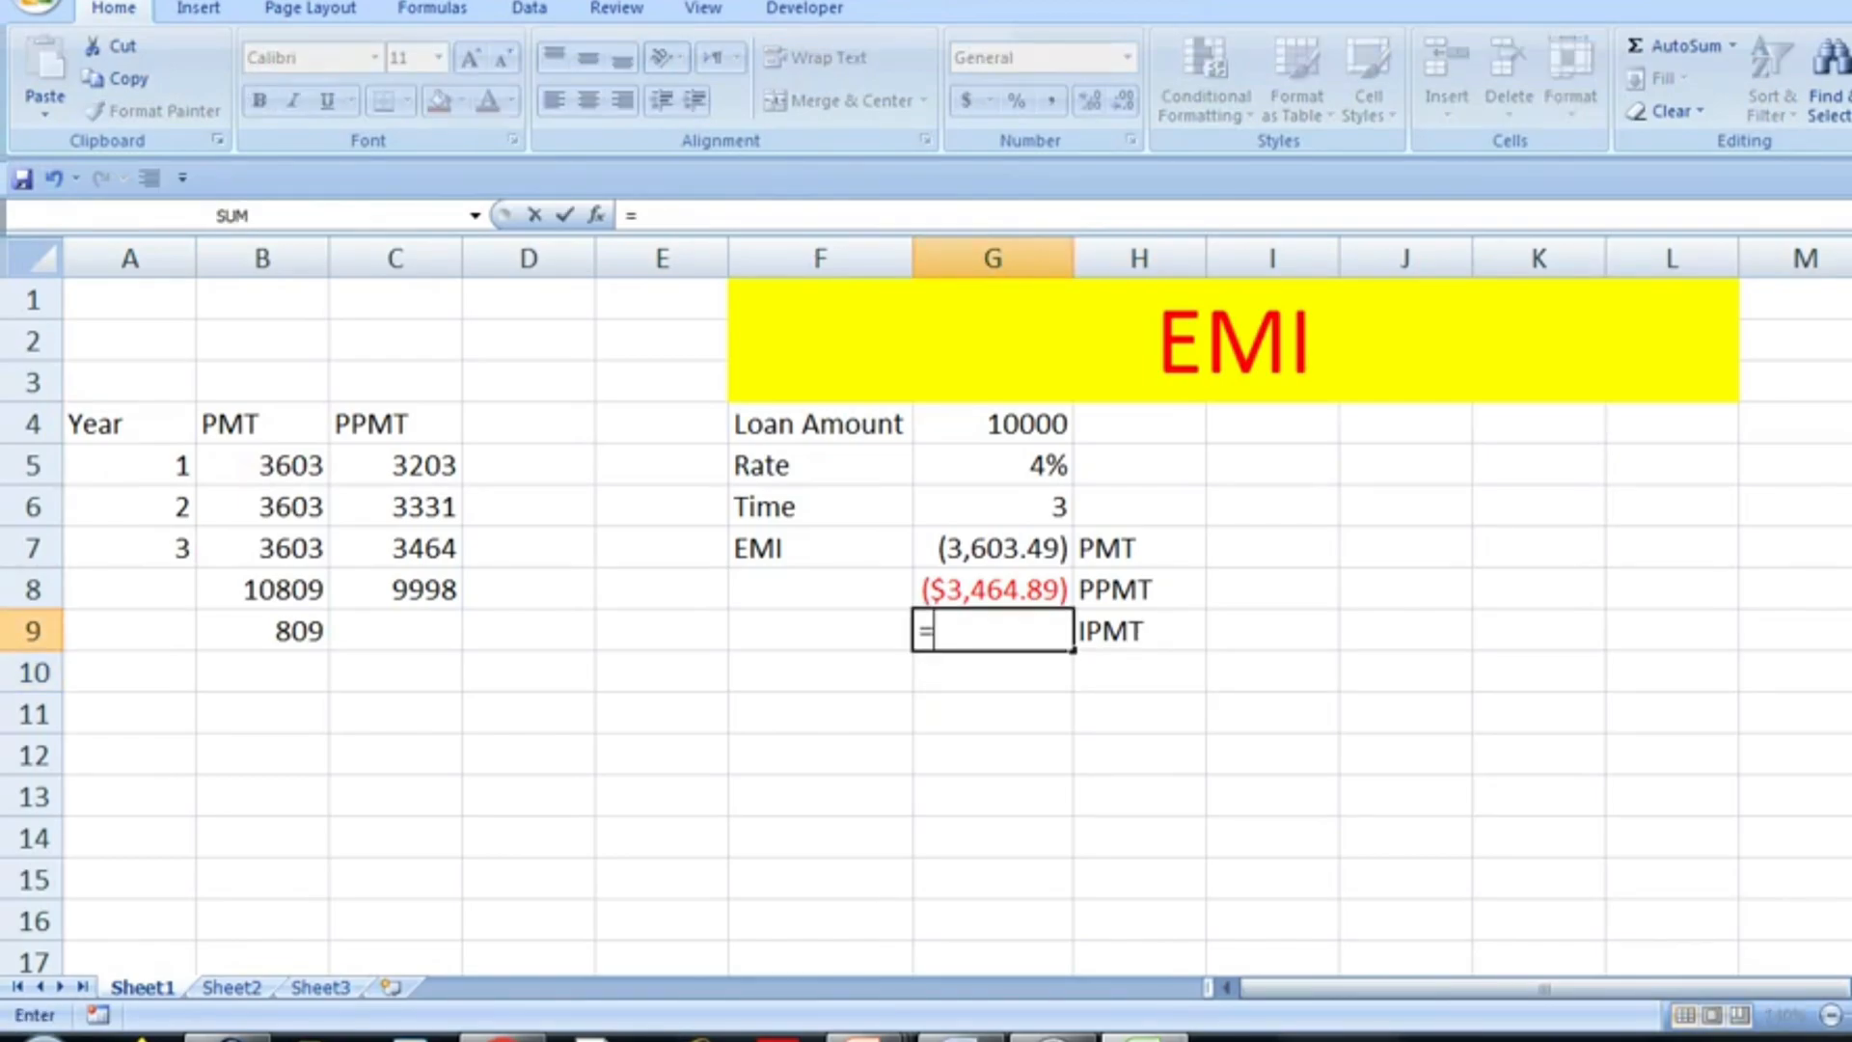
text(ipmt)
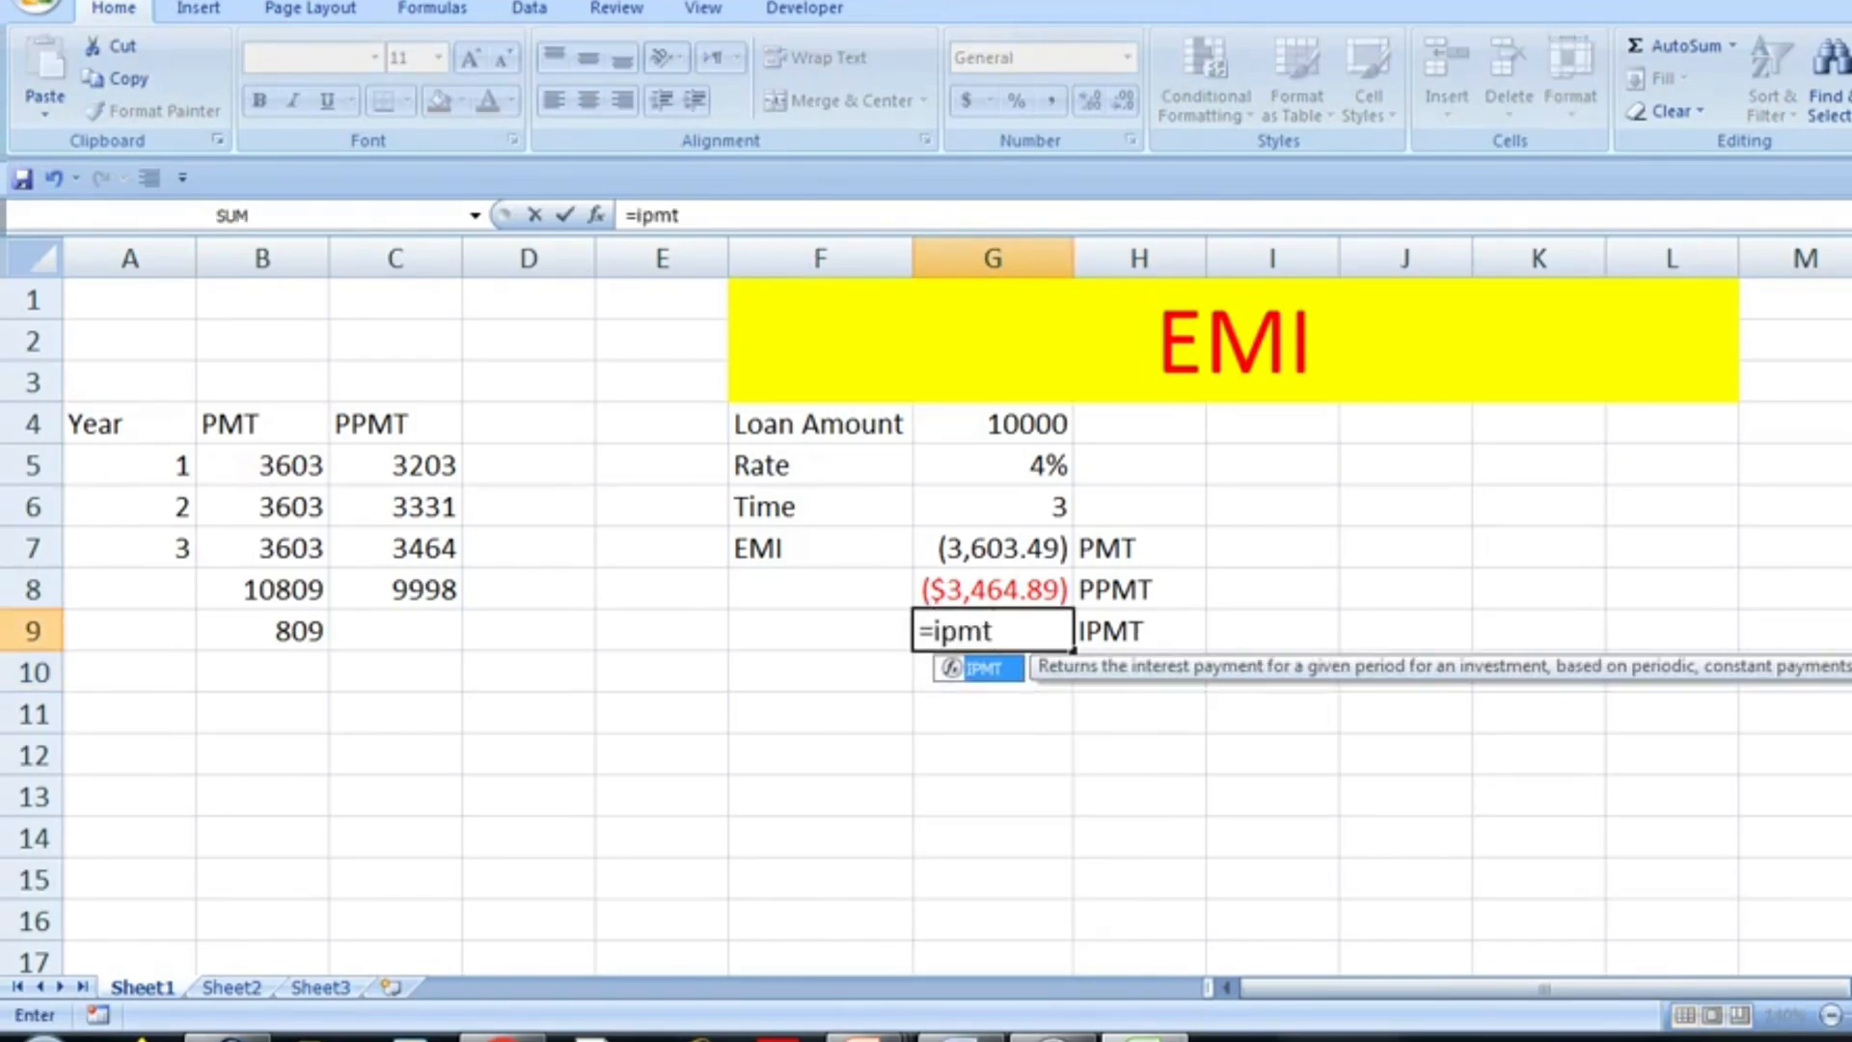
key(Tab)
key(Up)
key(Up)
key(Up)
key(Up)
text(,1,)
key(Up)
key(Up)
key(Up)
text(,)
key(Up)
key(Up)
key(Up)
key(Up)
key(Up)
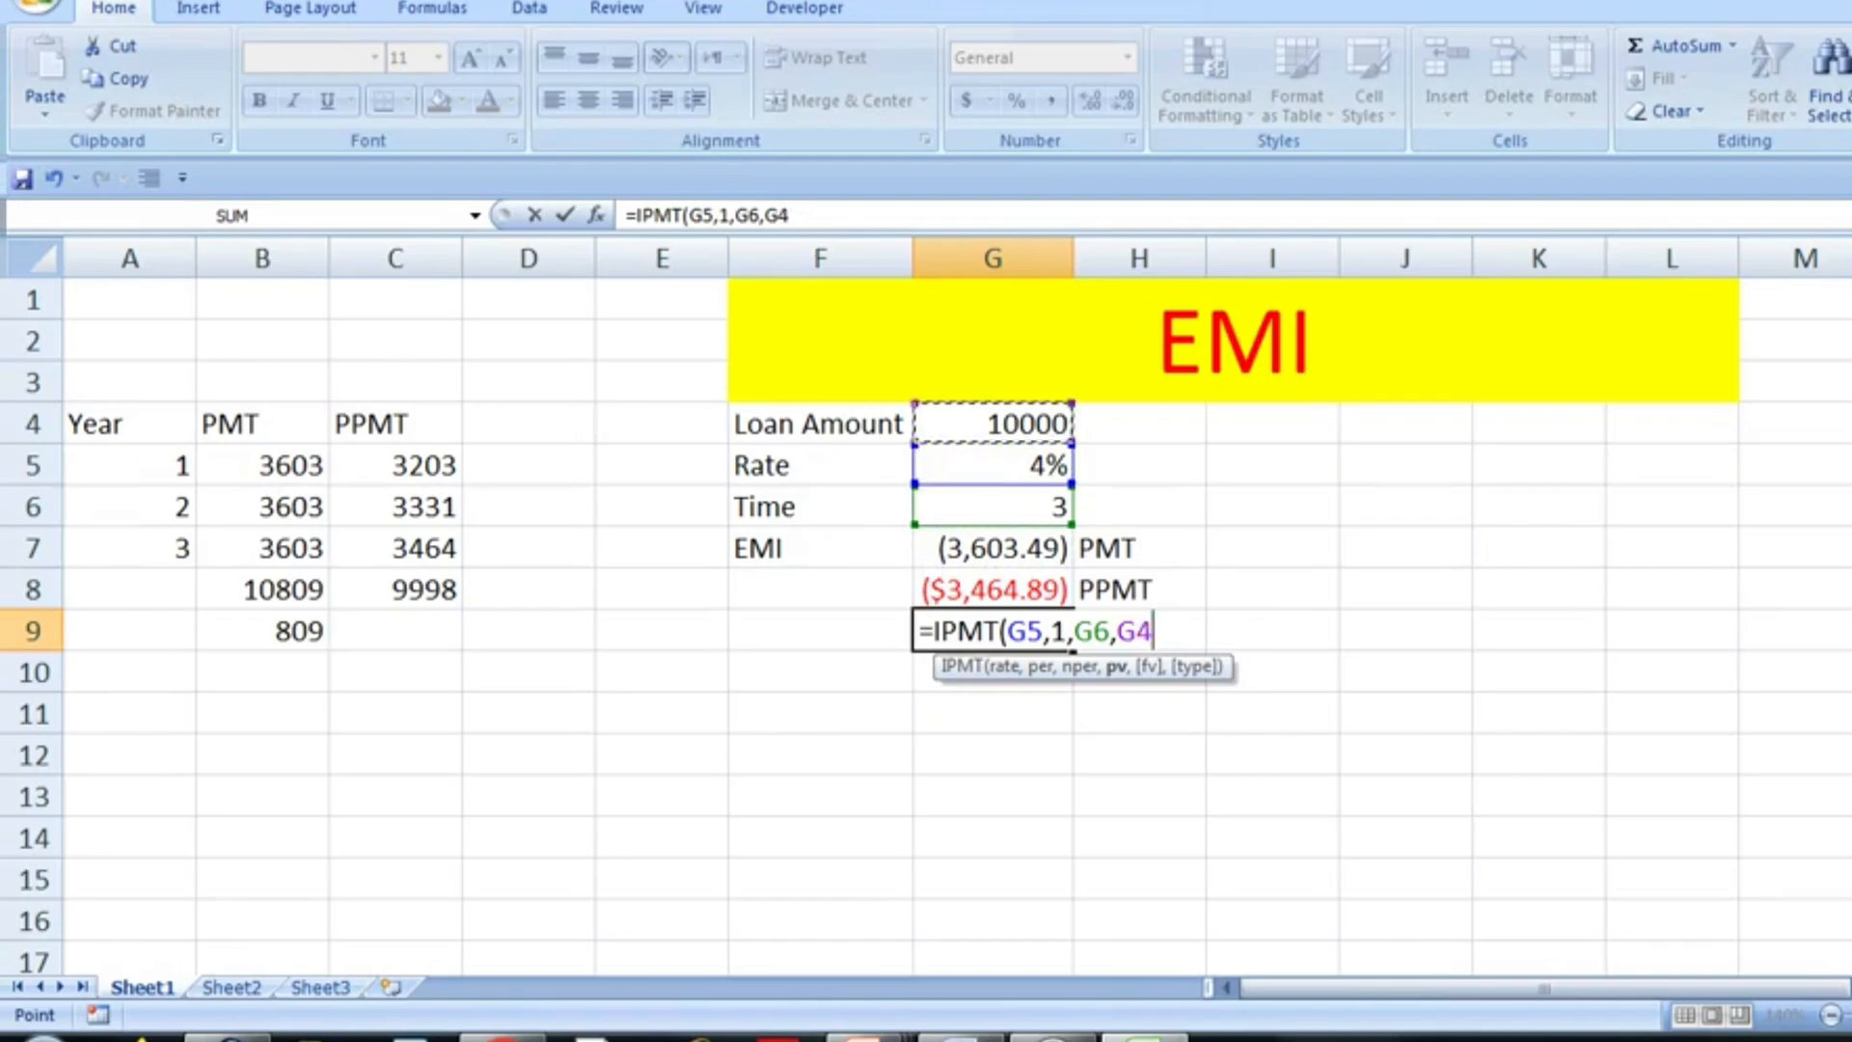
text())
key(Return)
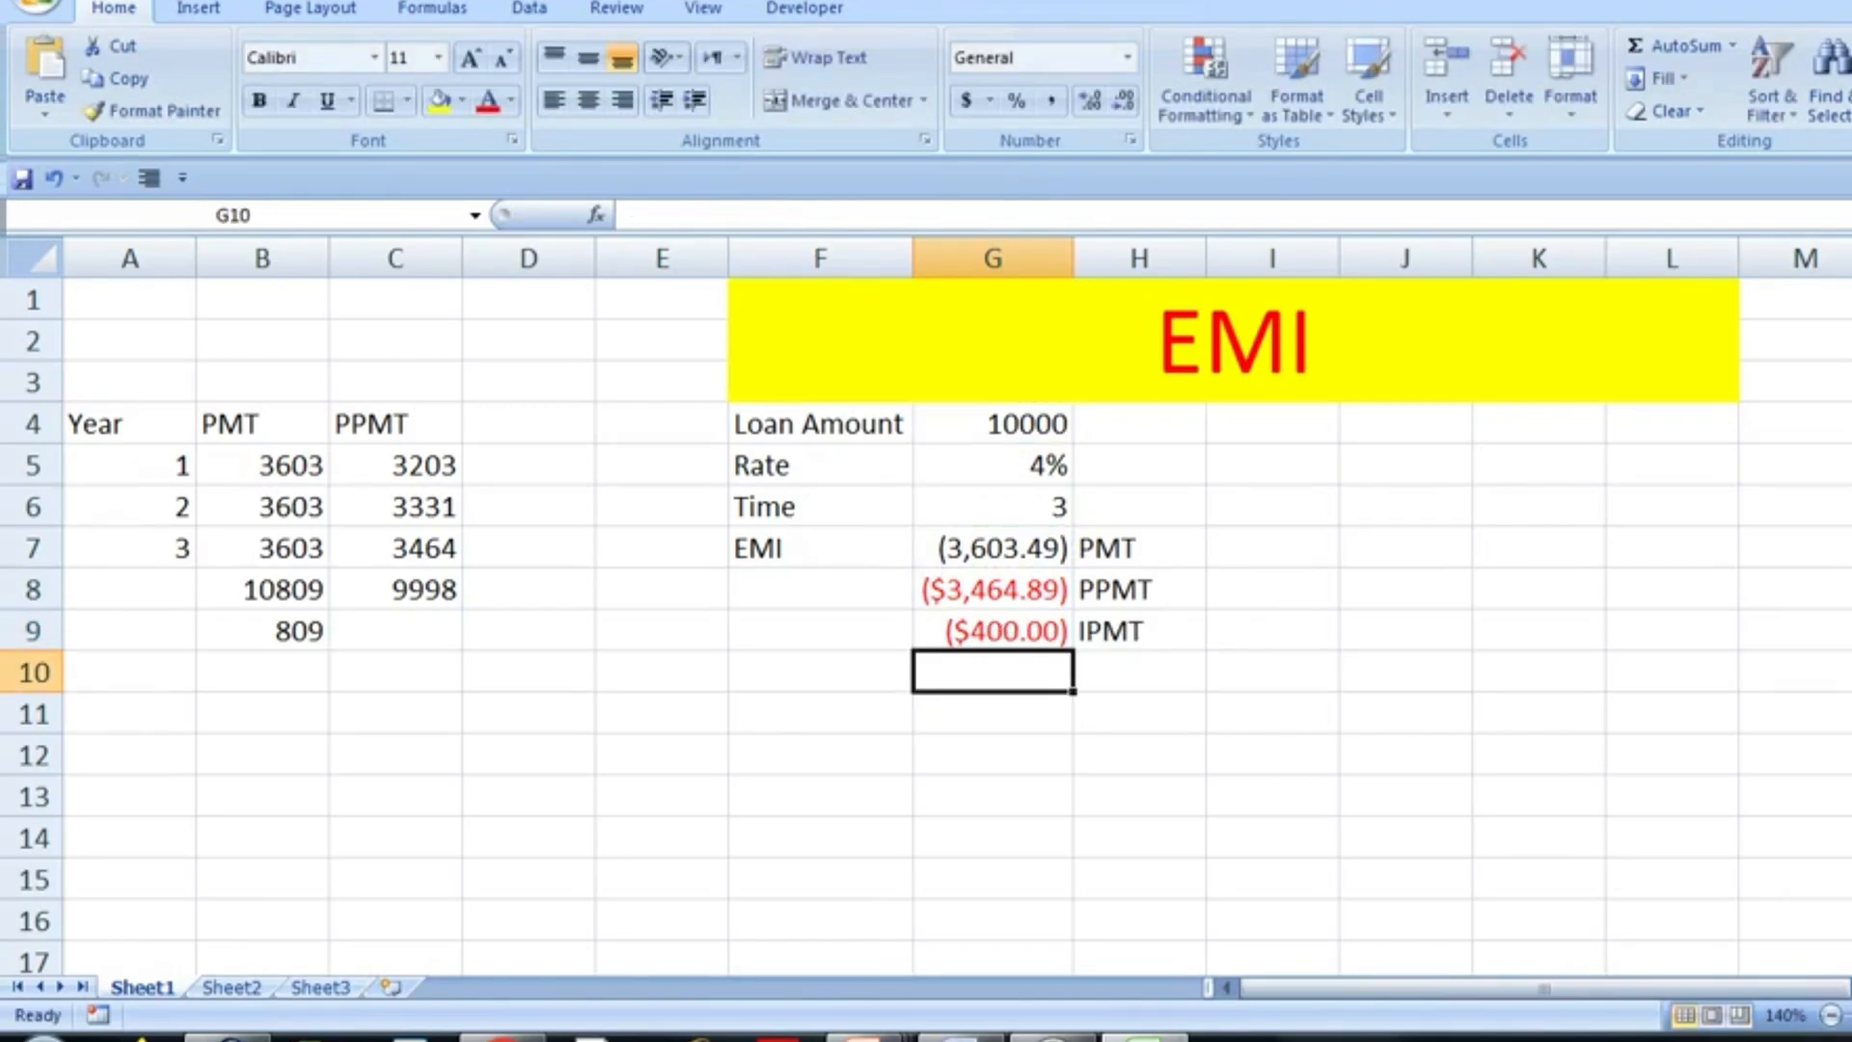
- Add an IPMT column heading in D4 and enter 400 as the year 1 interest in D5
key(Left)
key(Left)
key(Left)
key(Up)
key(Up)
key(Up)
key(Up)
key(Up)
key(Up)
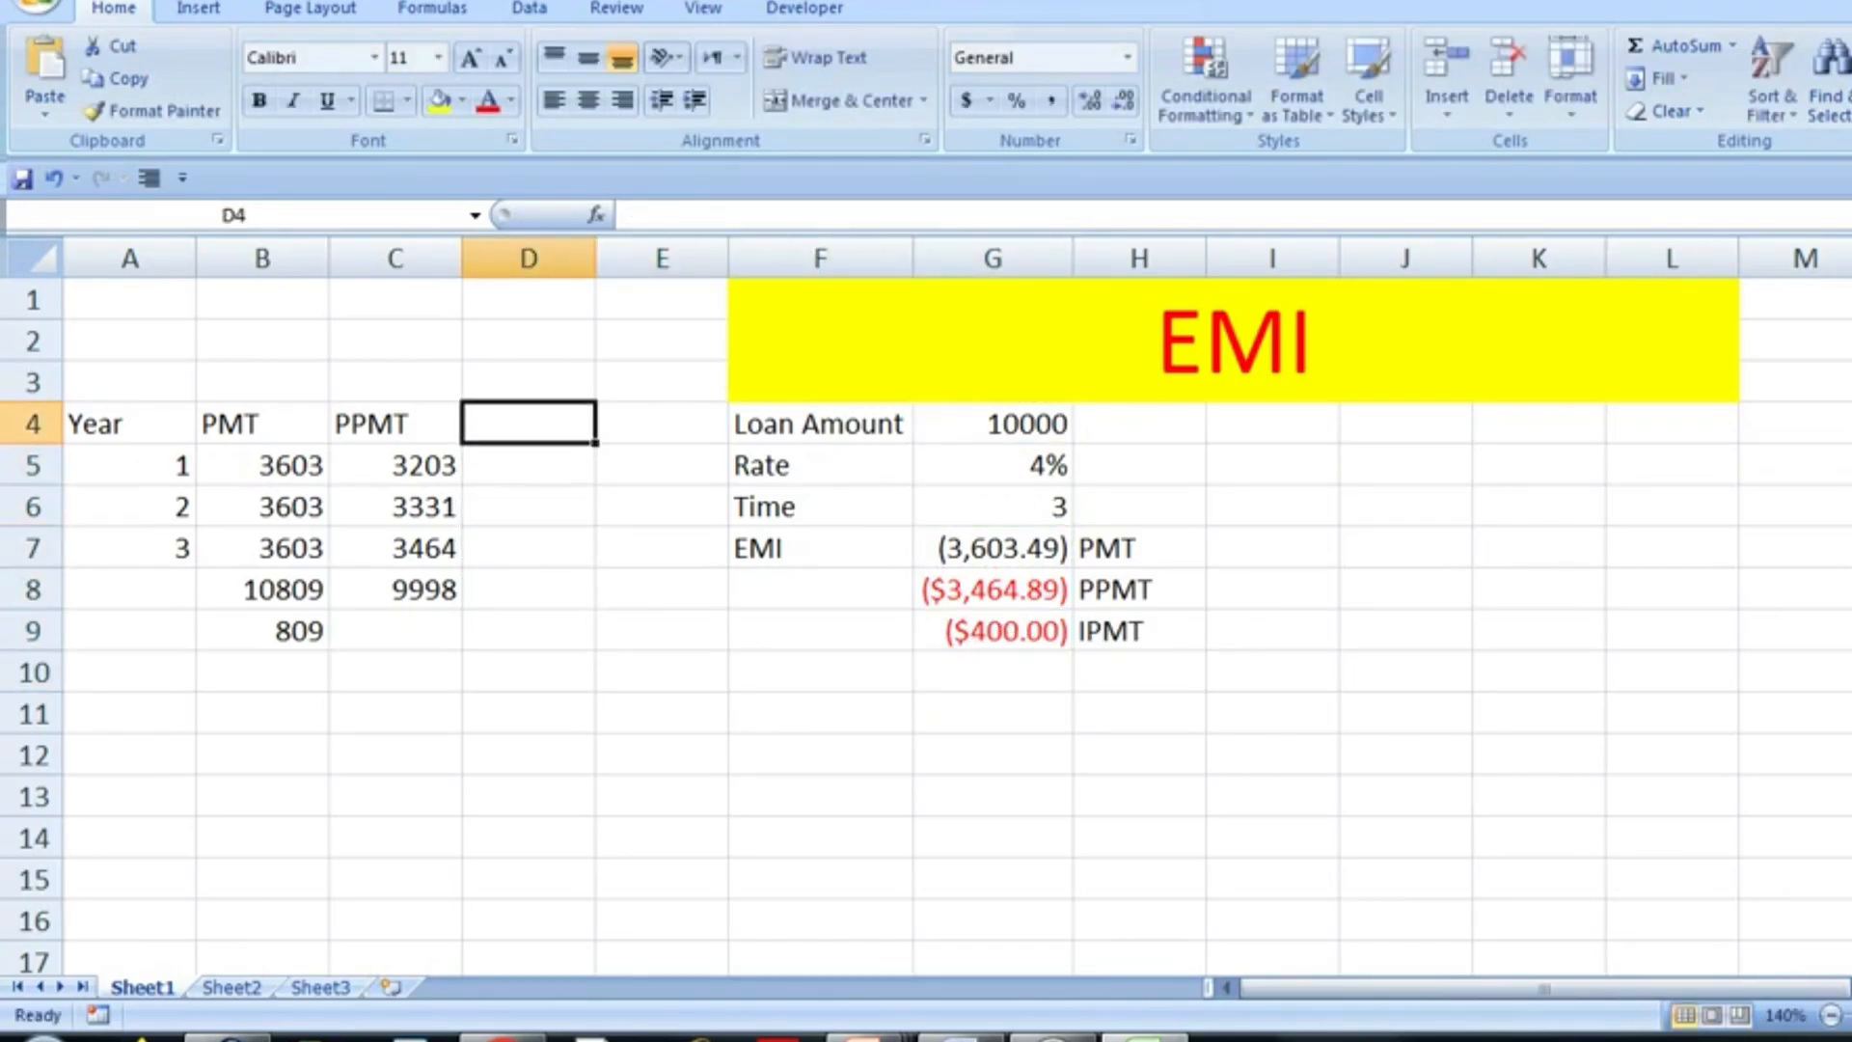
text(IPMT)
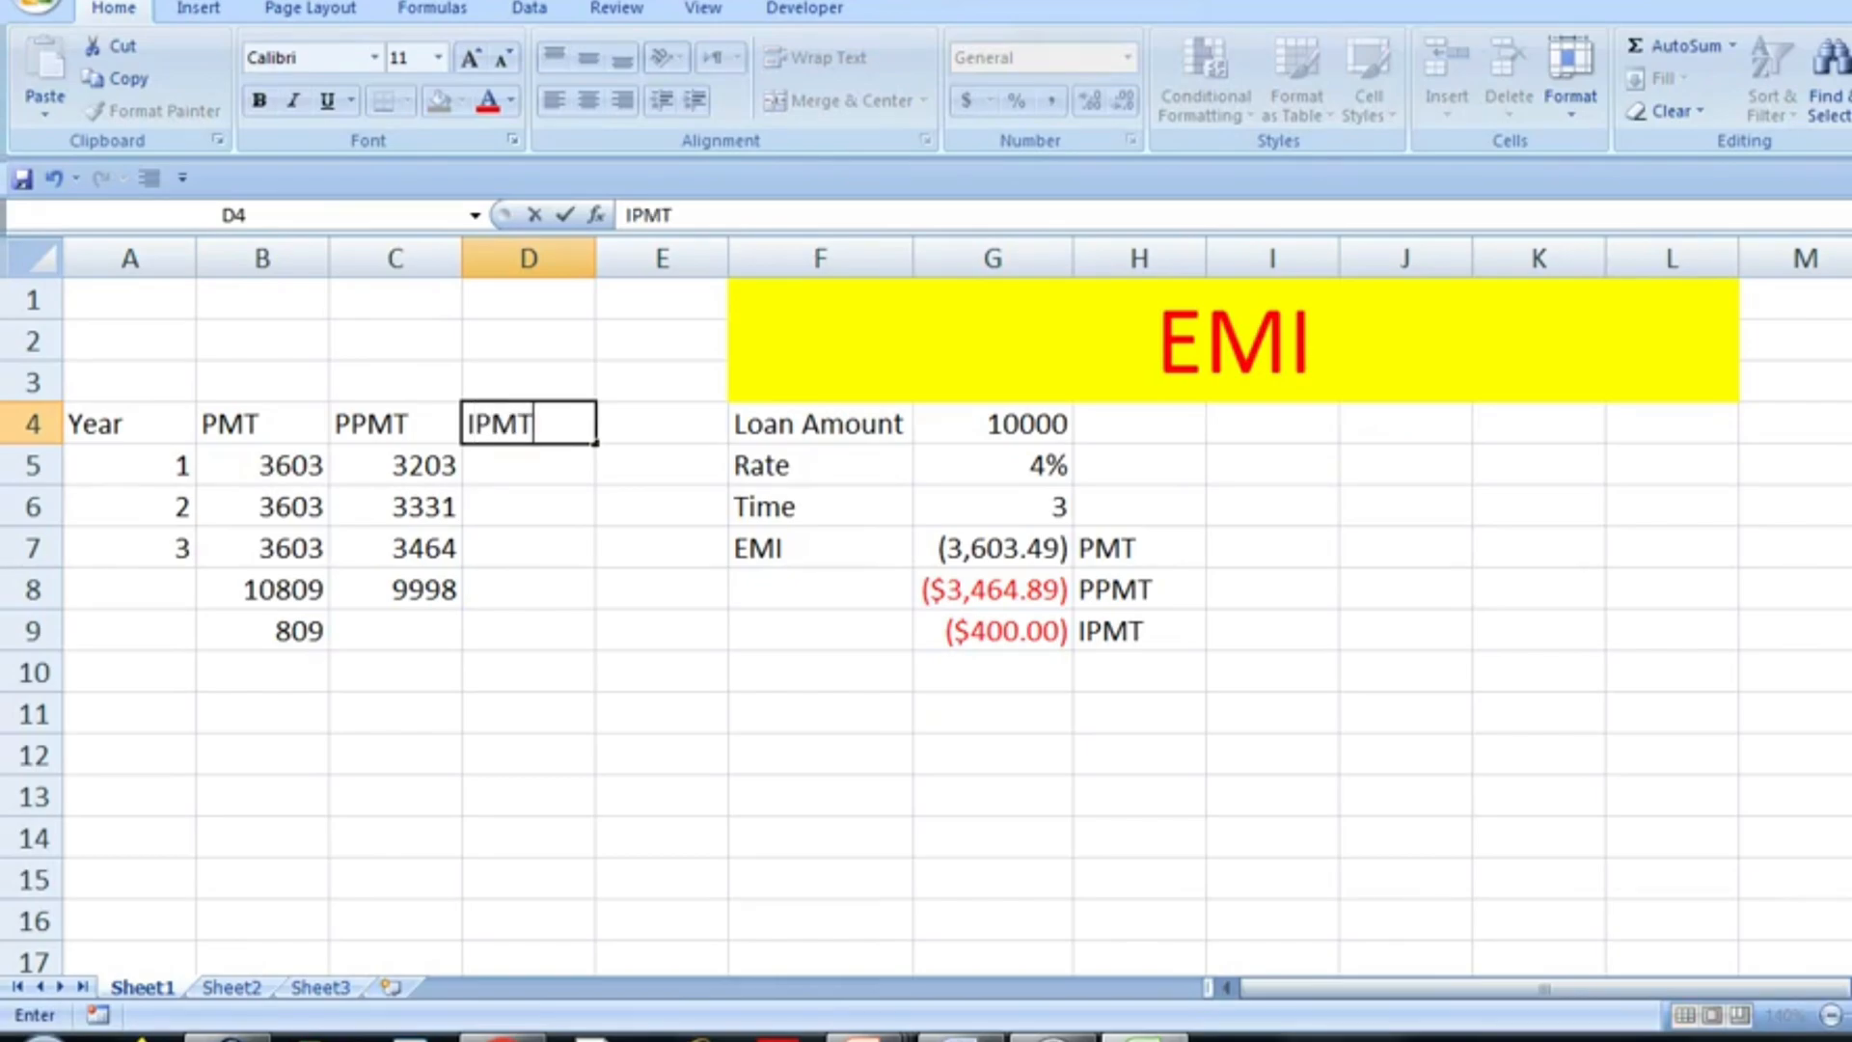
key(Return)
text(400)
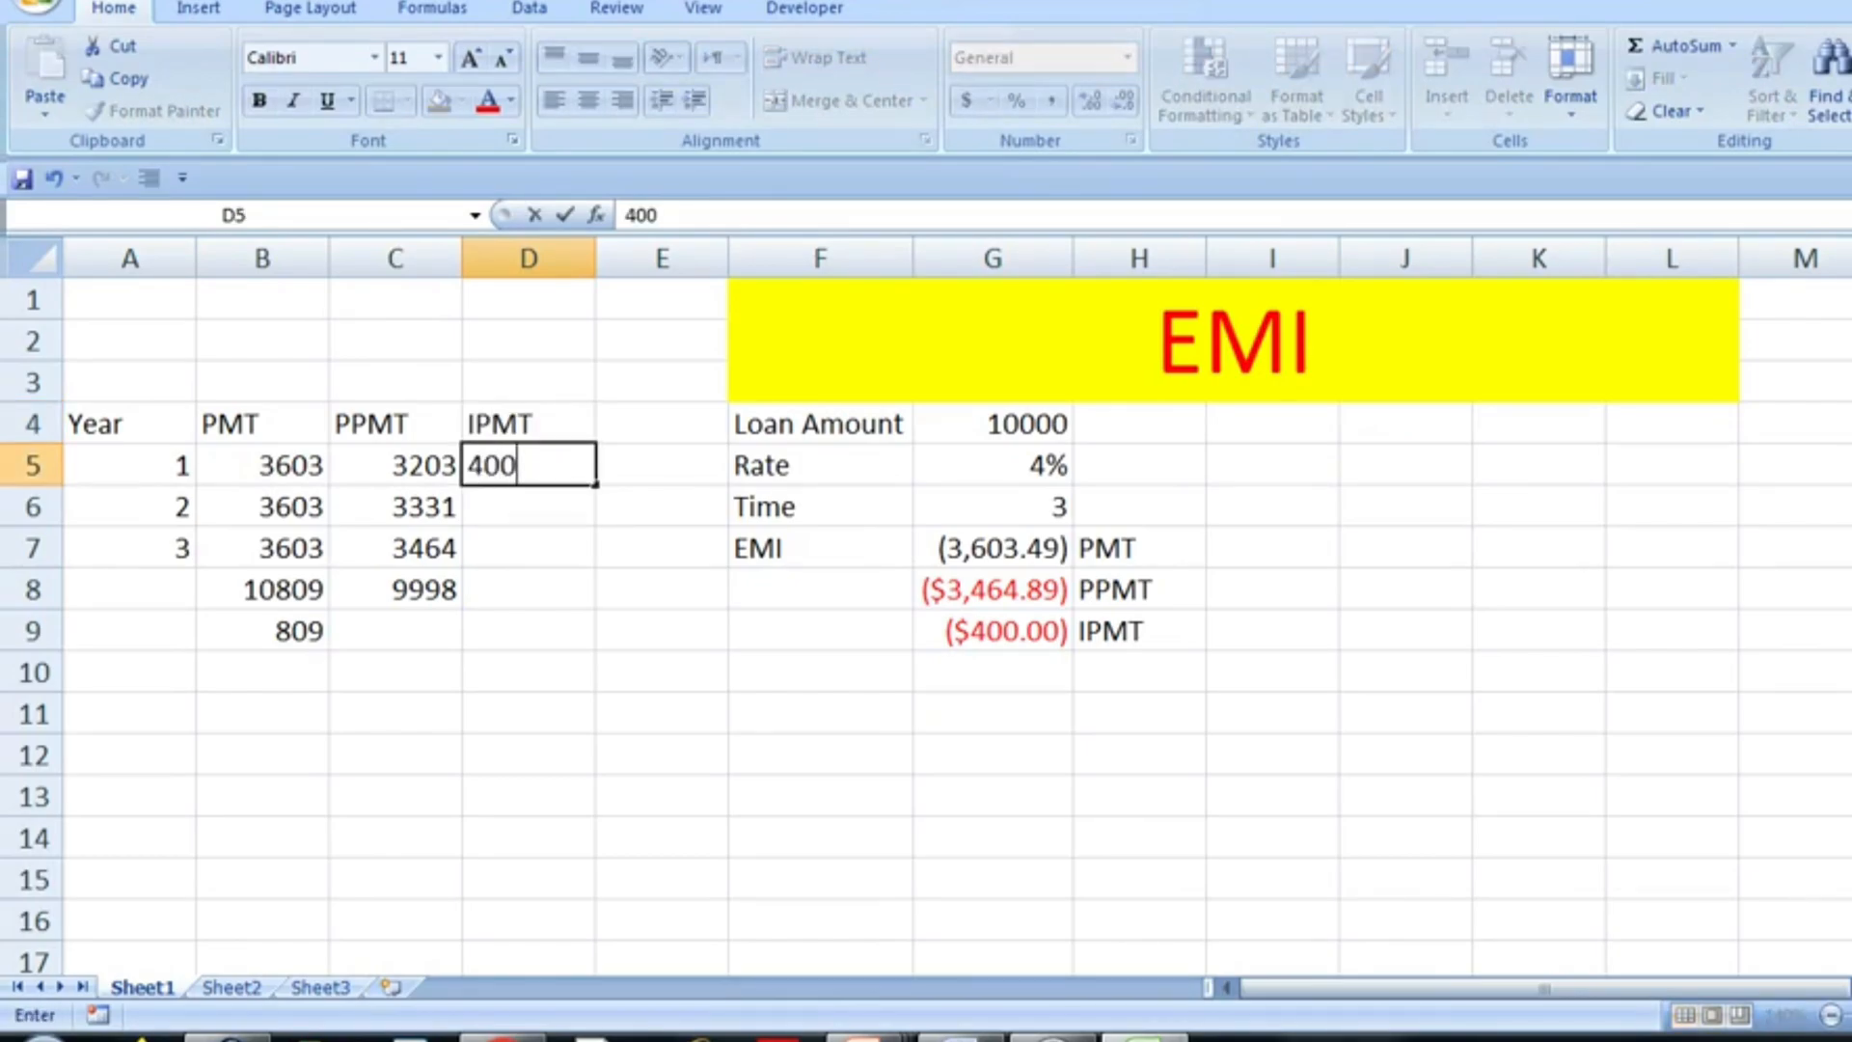
key(Return)
- Change the period argument of the IPMT formula in G9 to 2
key(Right)
key(Right)
key(Right)
key(Down)
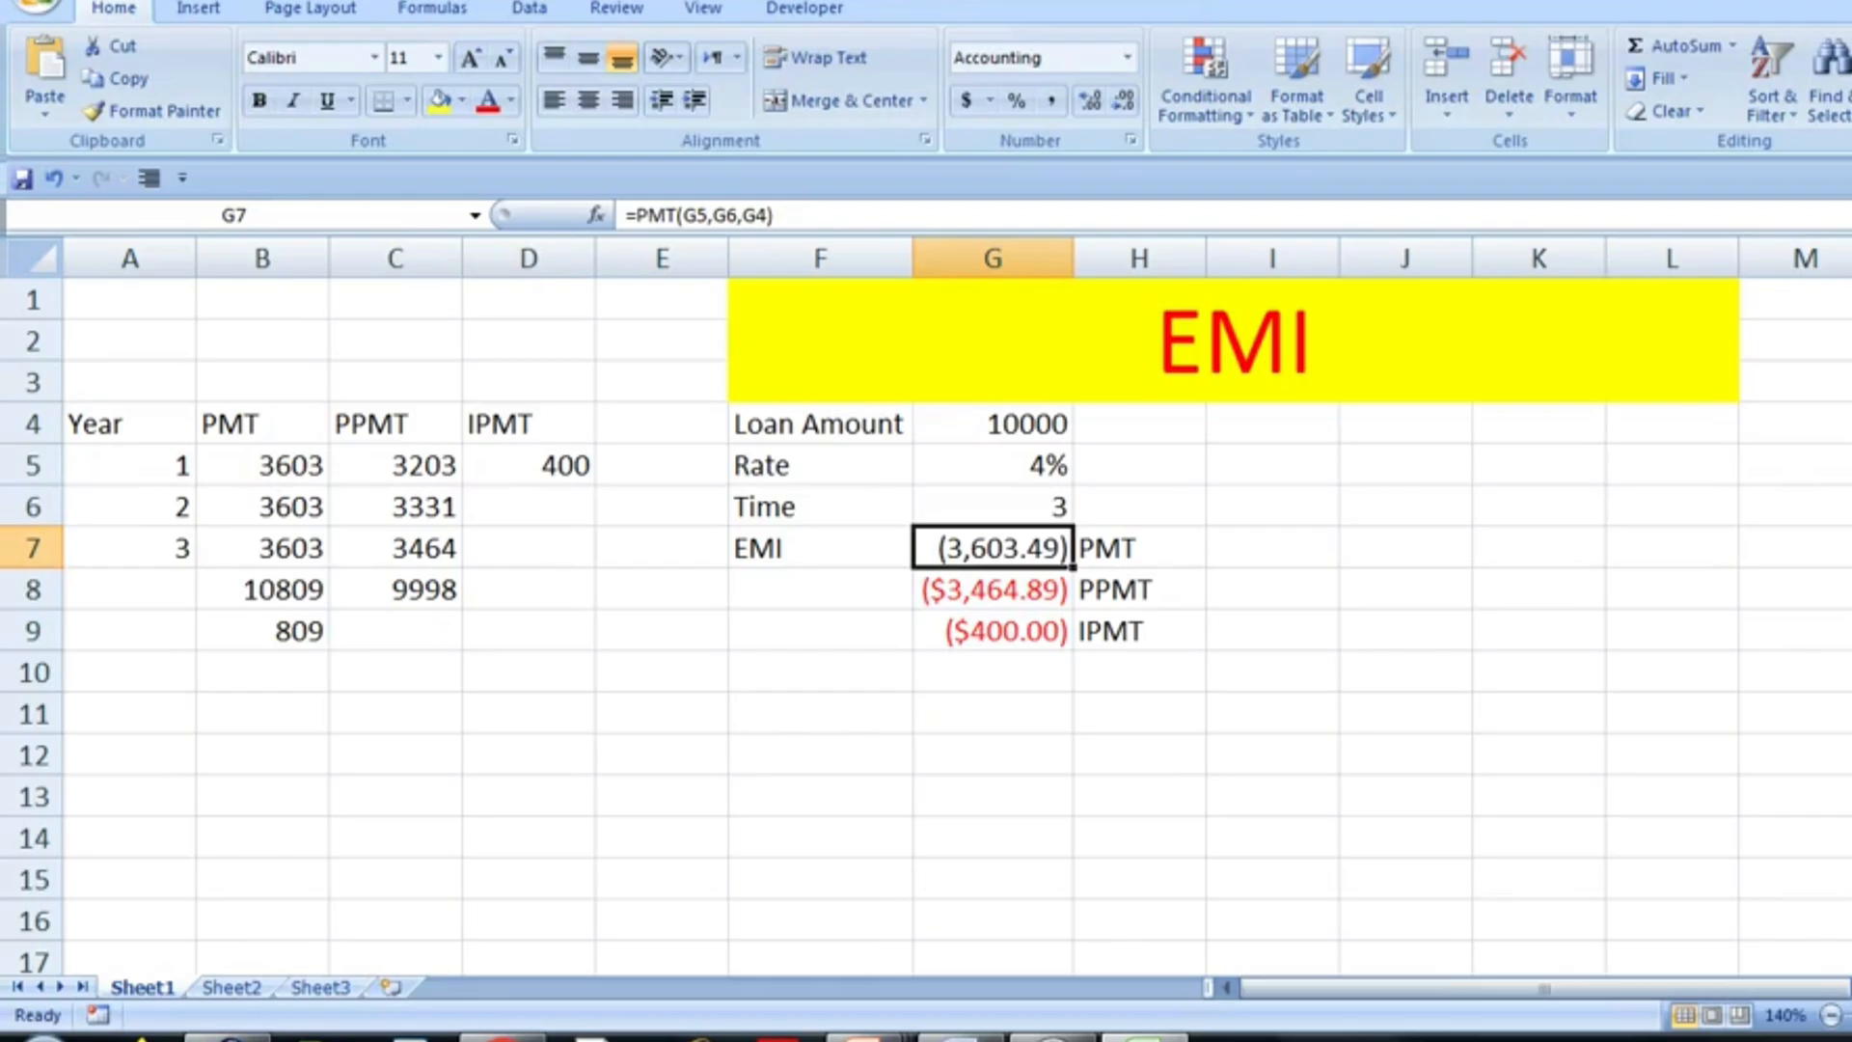
key(Down)
key(Down)
key(F2)
key(Left)
key(Left)
key(Left)
key(Left)
key(Left)
key(Left)
key(Left)
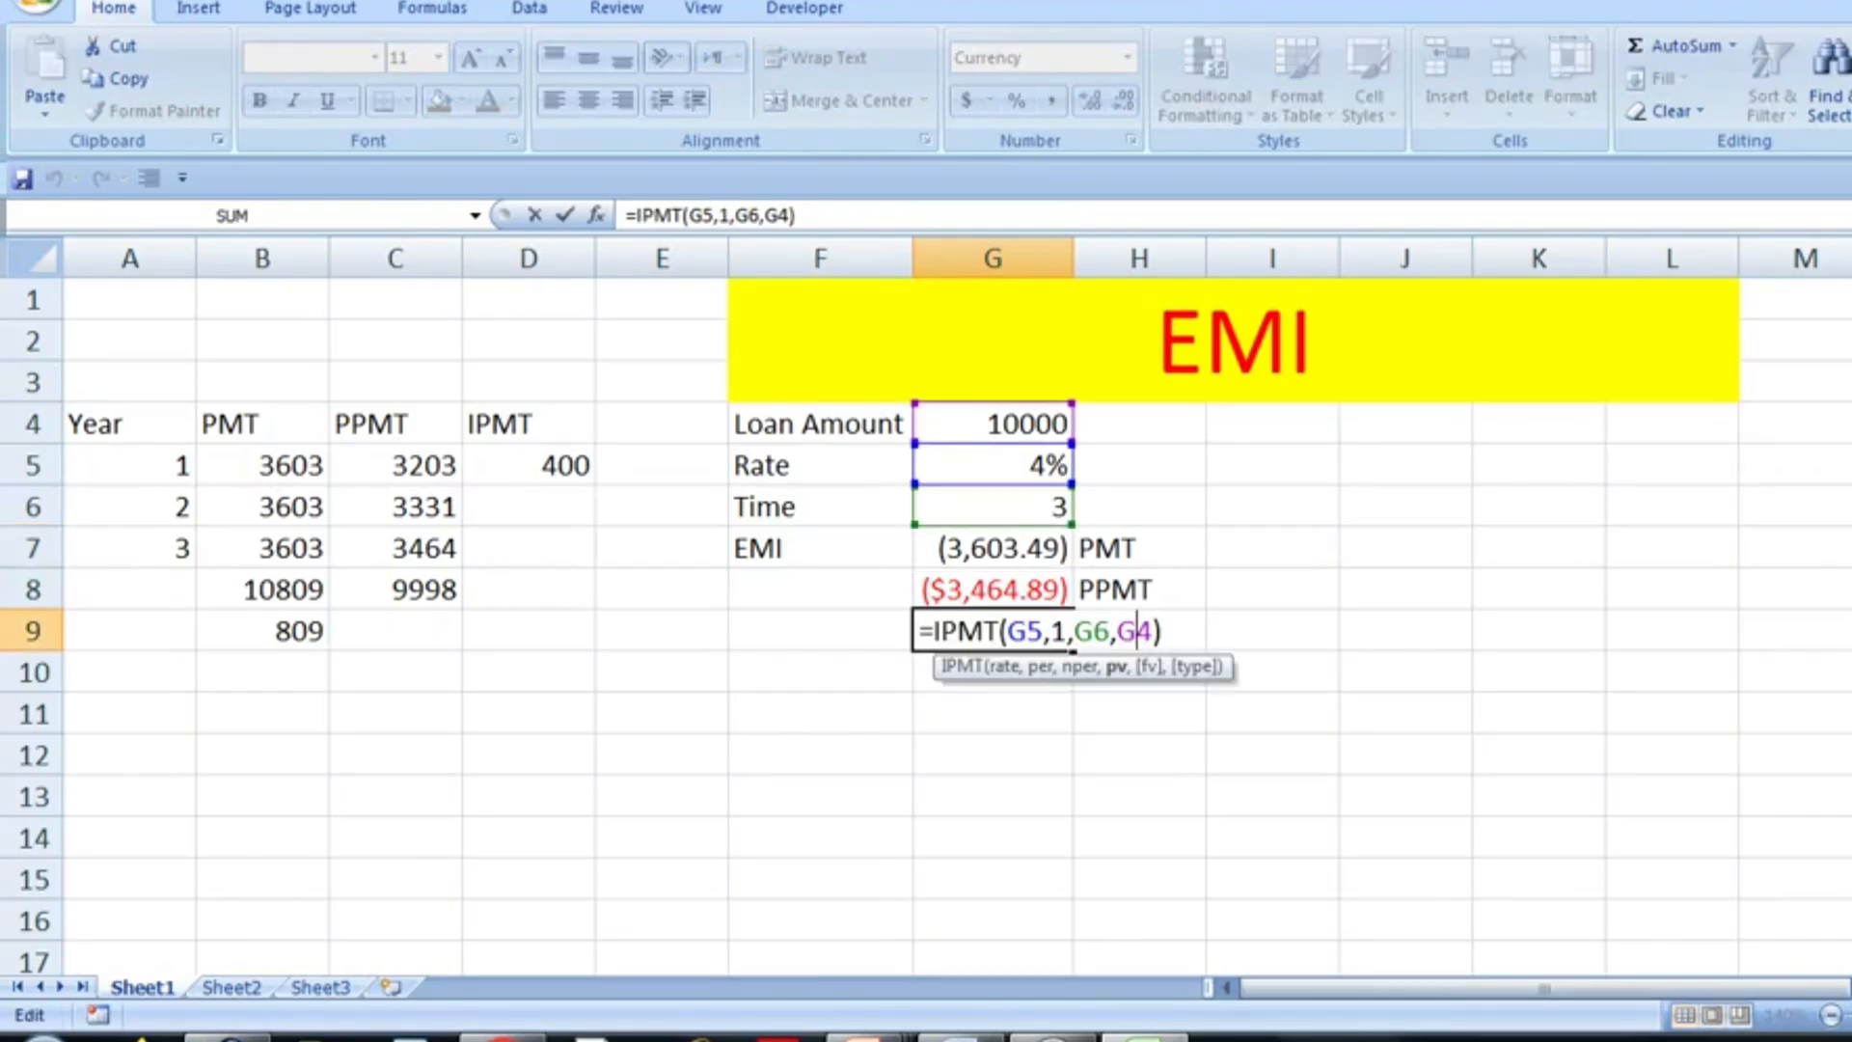
key(shift+Left)
text(2)
key(Return)
- Enter 271 as the year 2 interest in D6 of the IPMT column
key(Left)
key(Left)
key(Left)
key(Up)
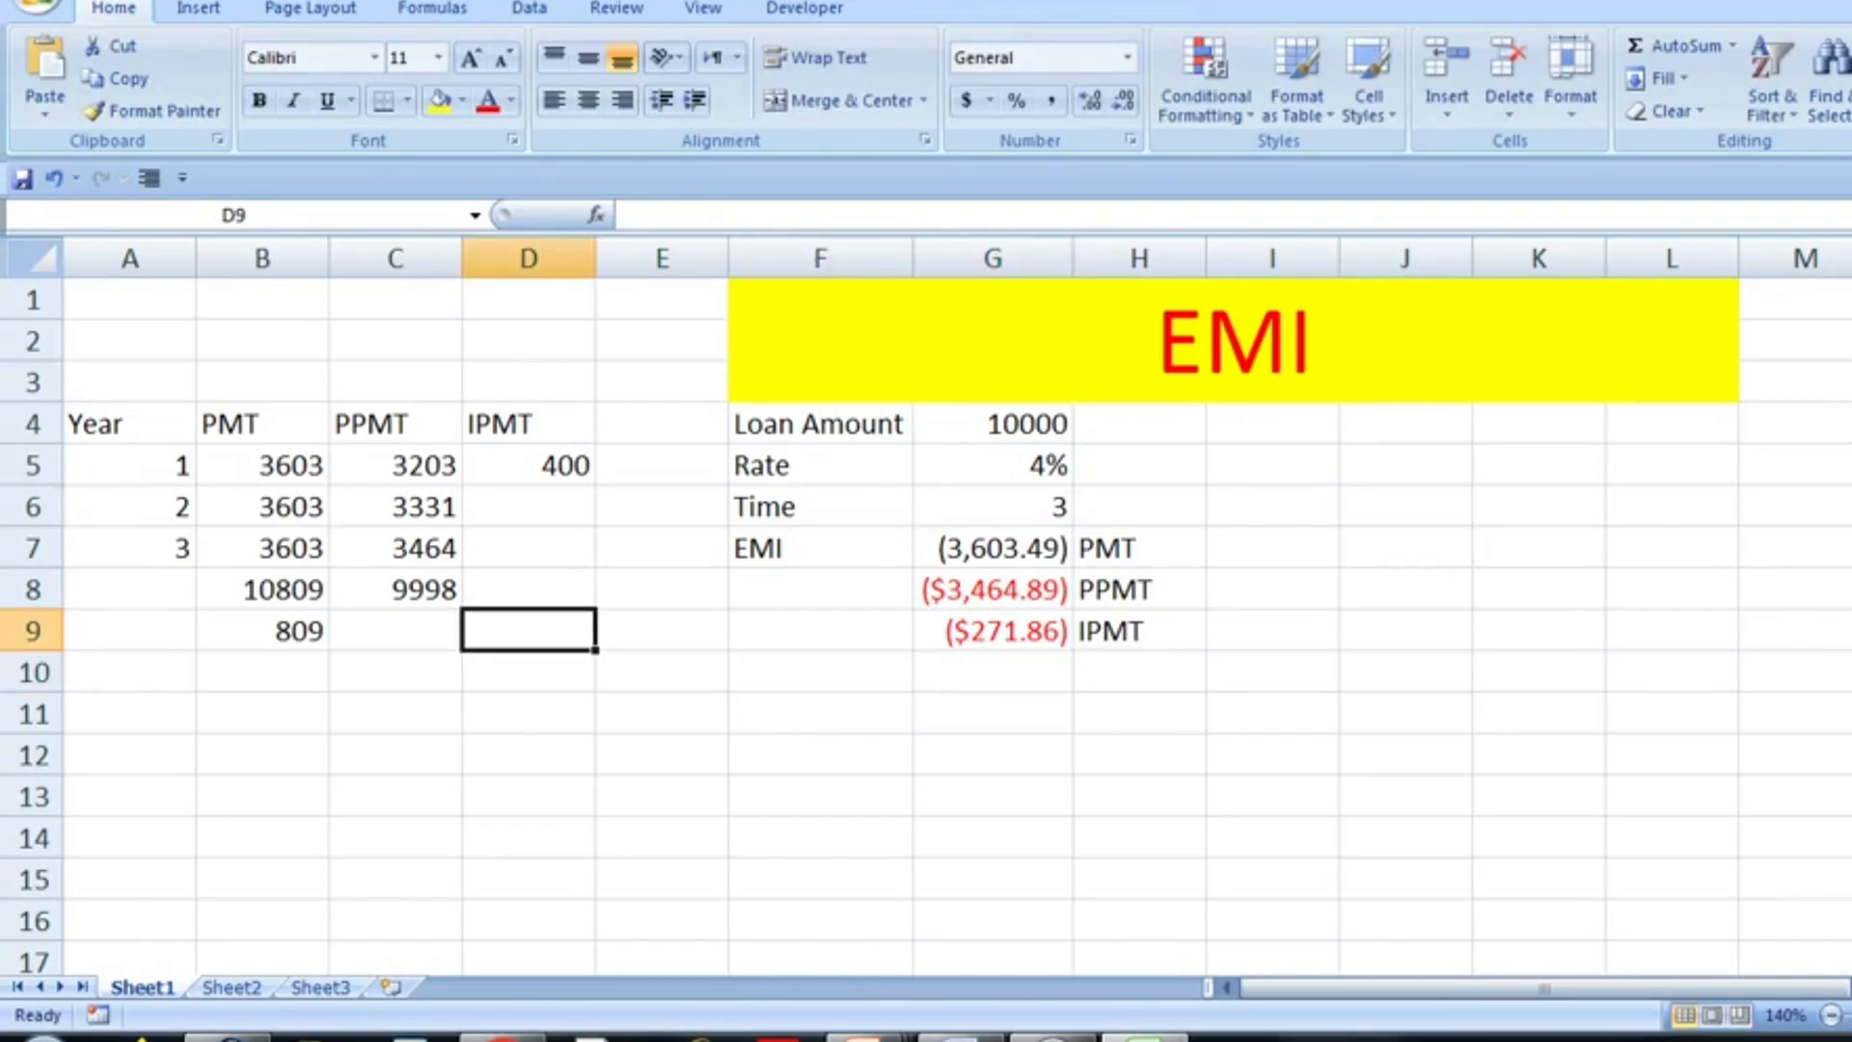
key(Up)
key(Up)
key(Up)
text(271)
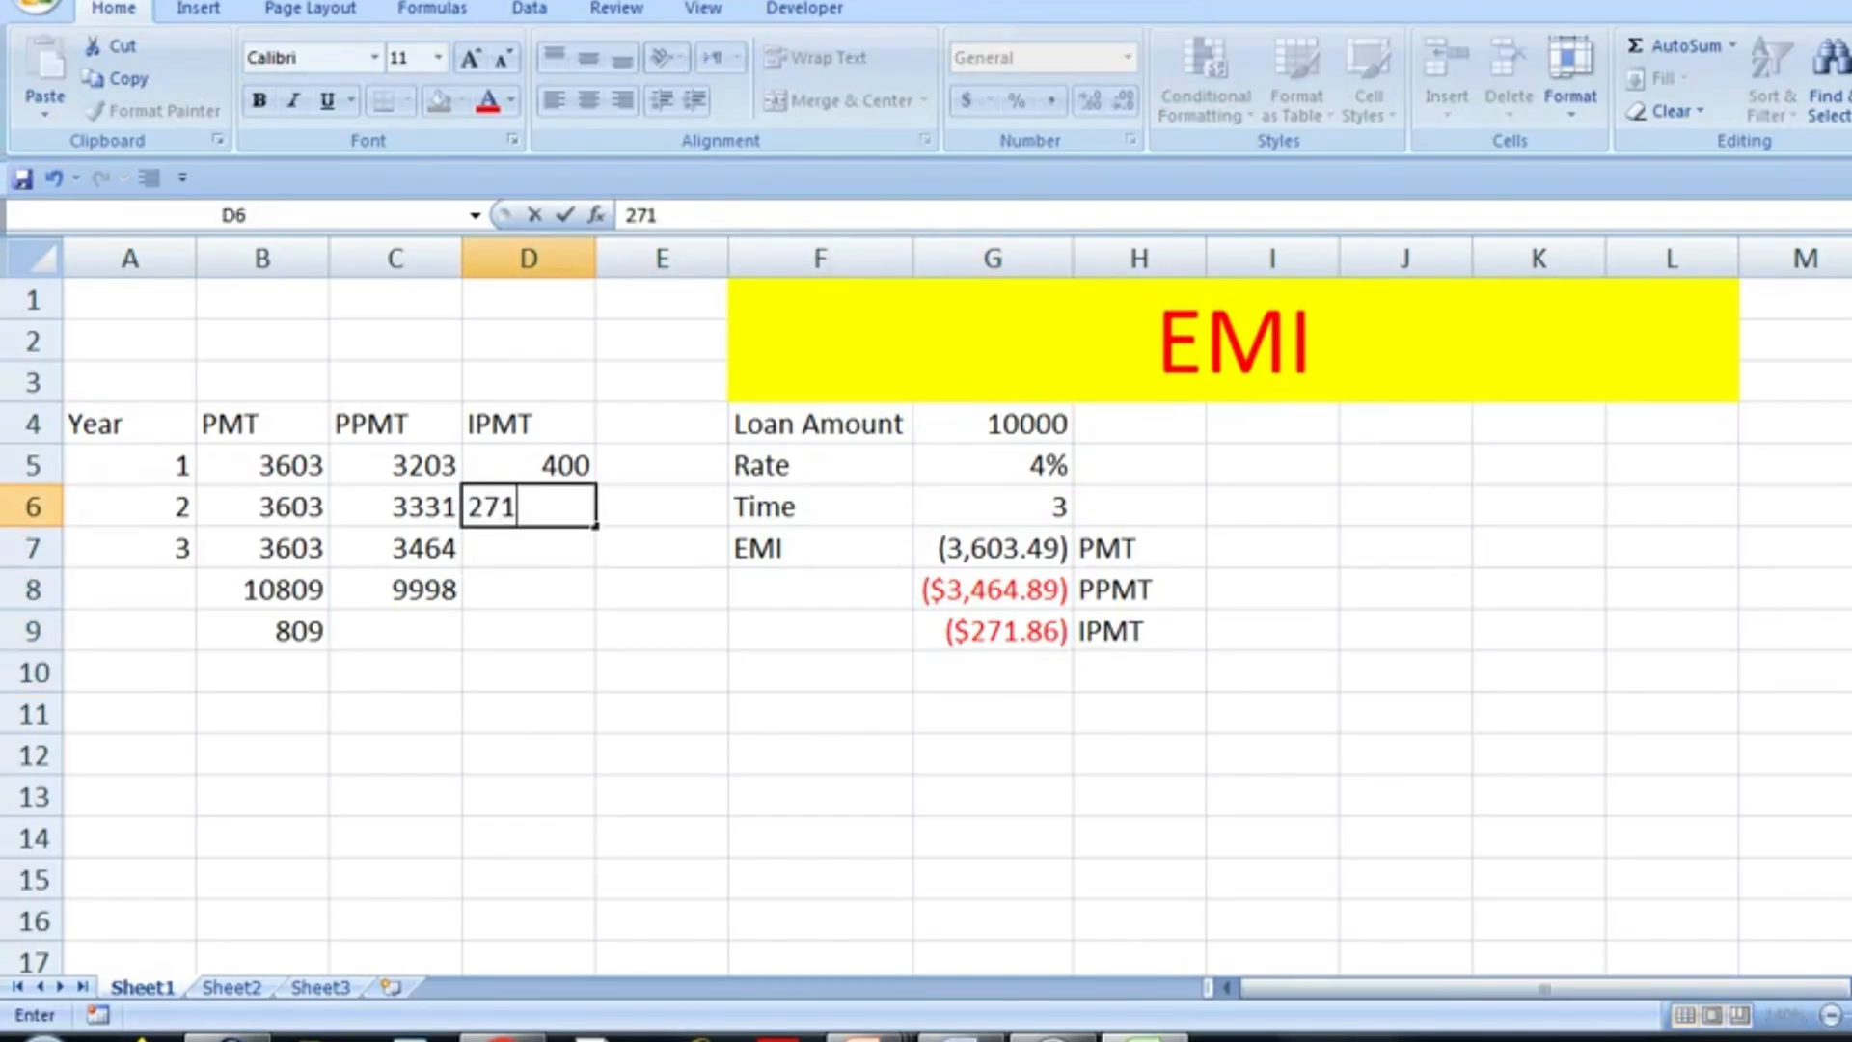
key(Return)
- Change the period argument of the IPMT formula in G9 to 3
key(Right)
key(Right)
key(Right)
key(Right)
key(Down)
key(Down)
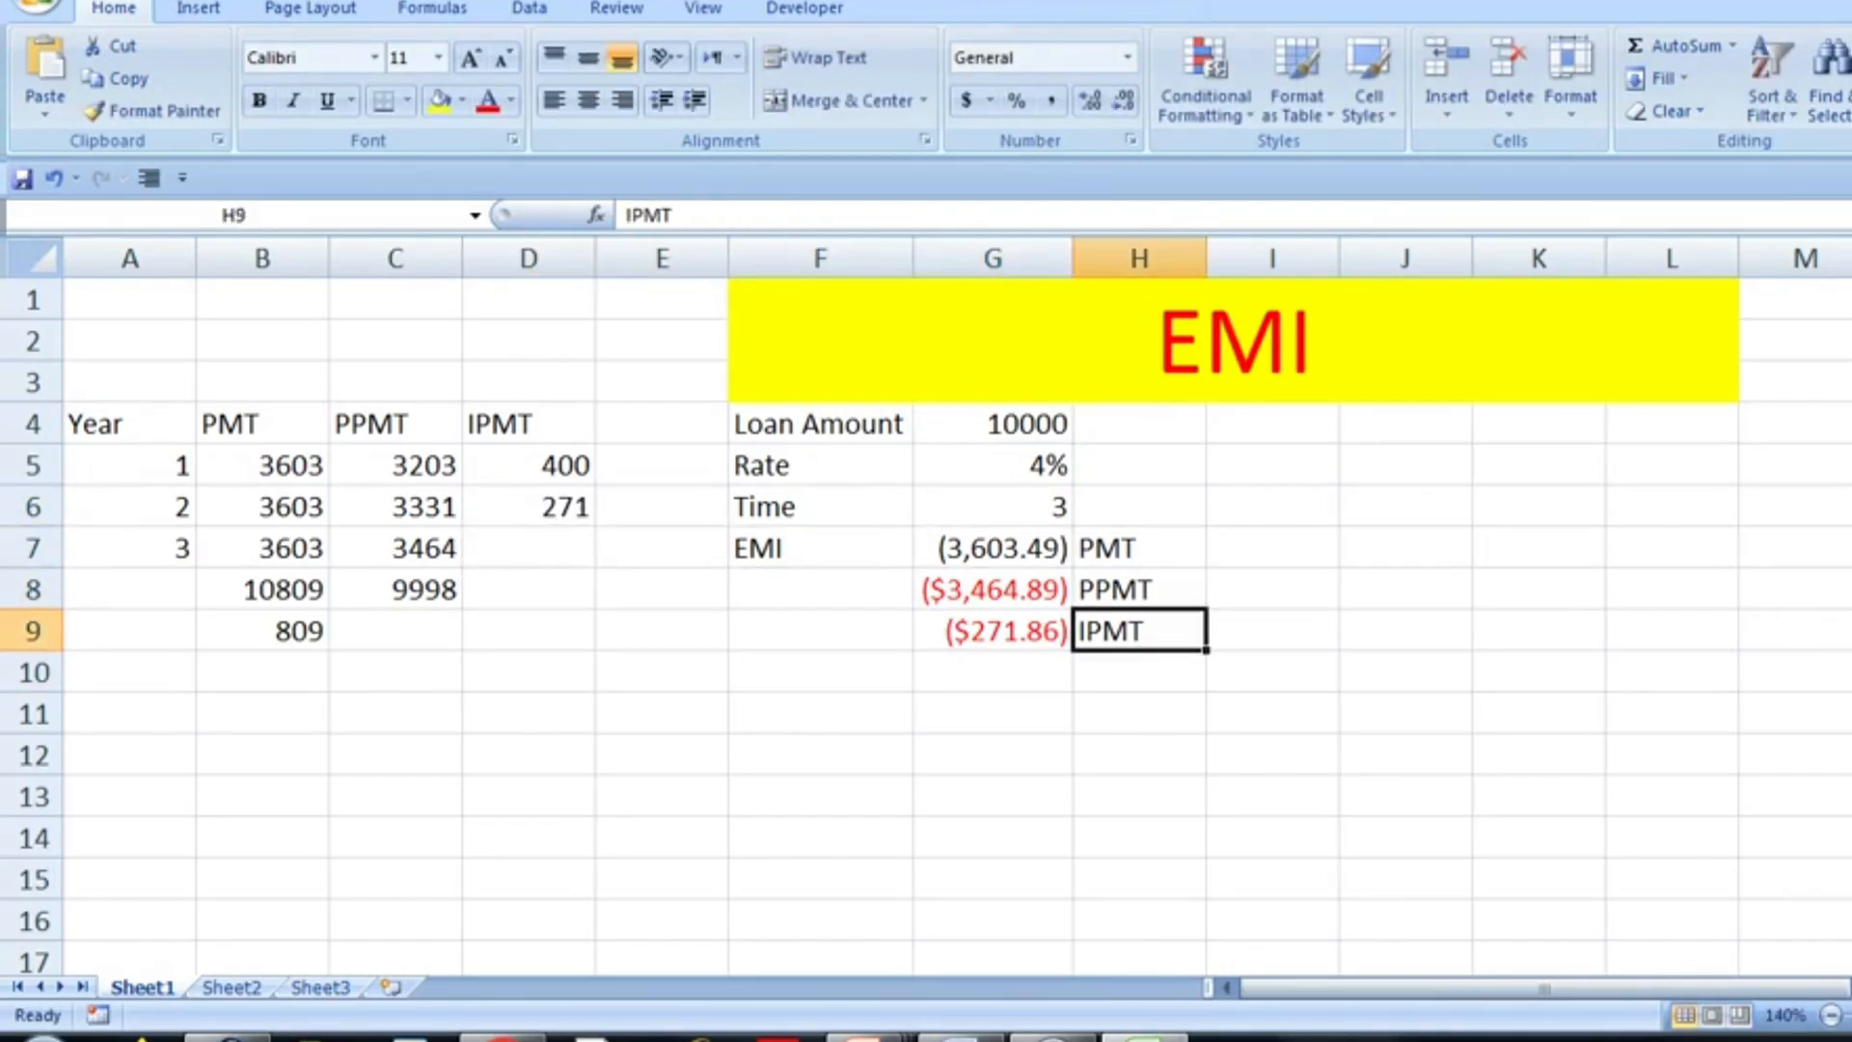
key(Left)
key(F2)
key(Left)
key(Left)
key(Left)
key(Left)
key(Left)
key(Left)
key(Left)
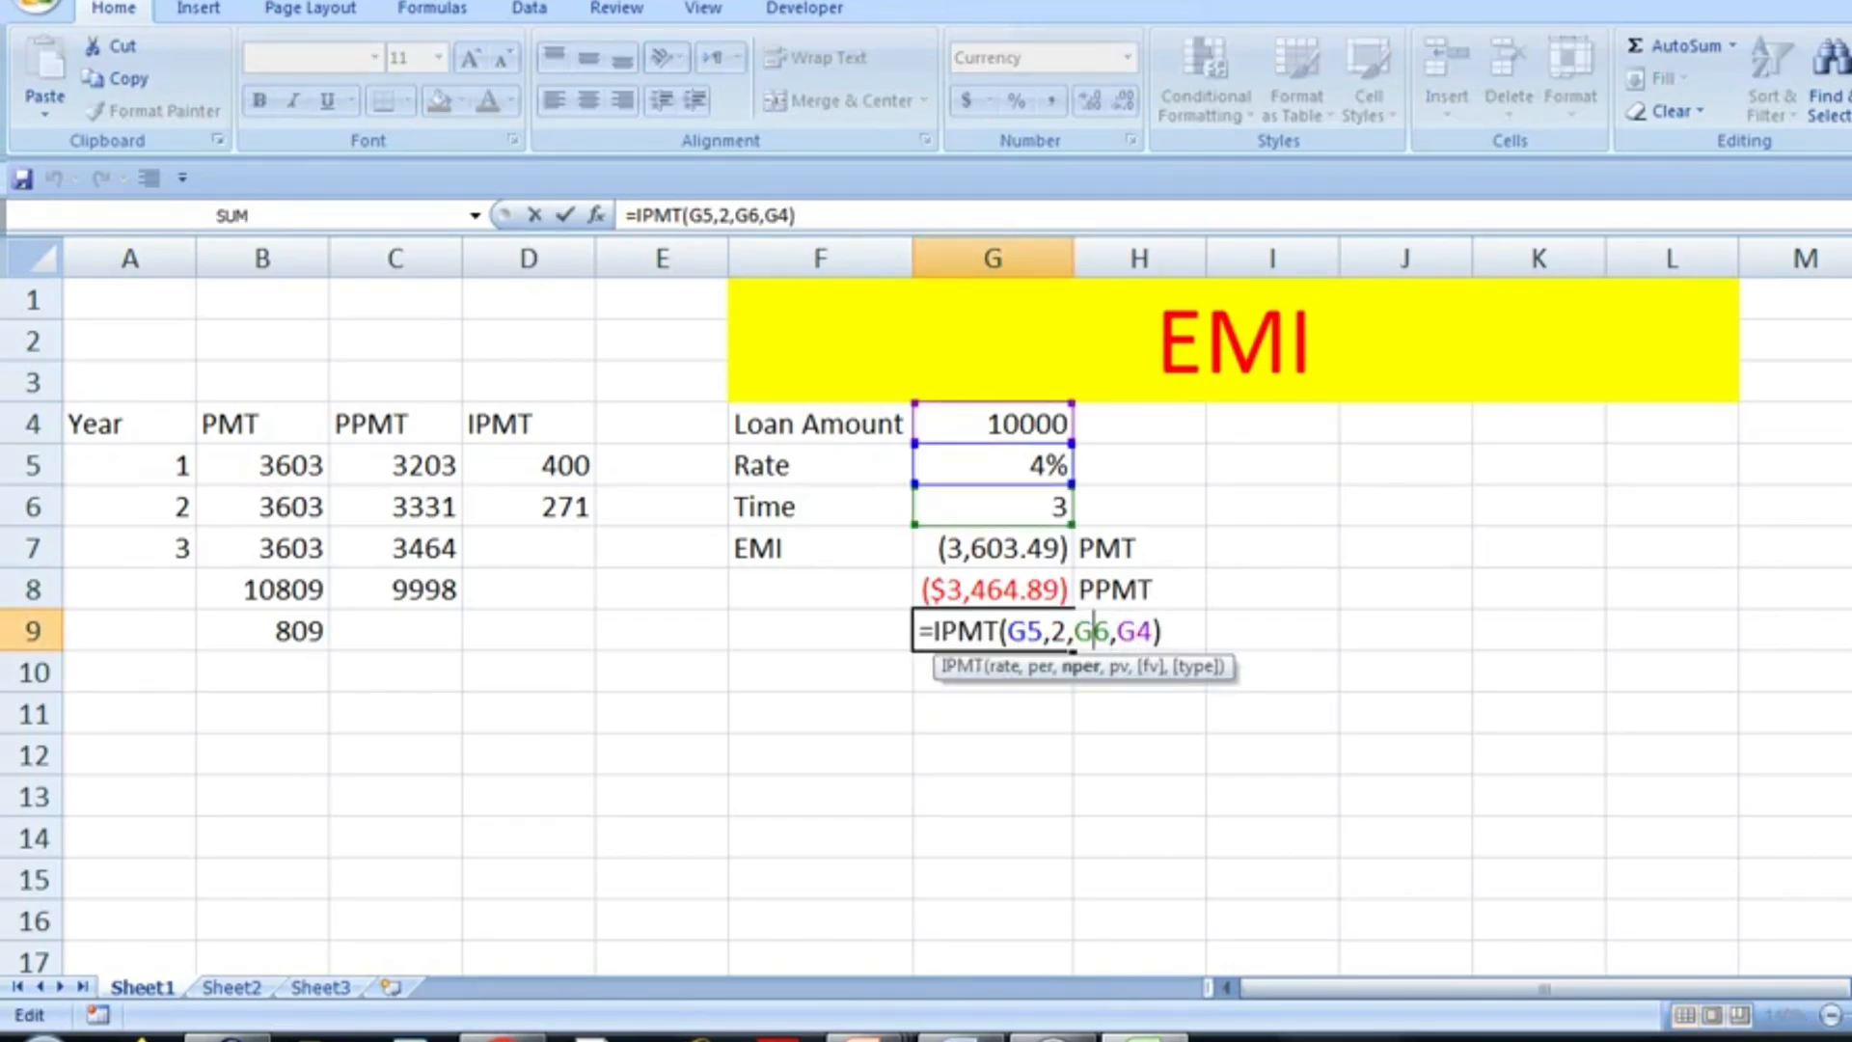
key(shift+Left)
text(3)
key(Return)
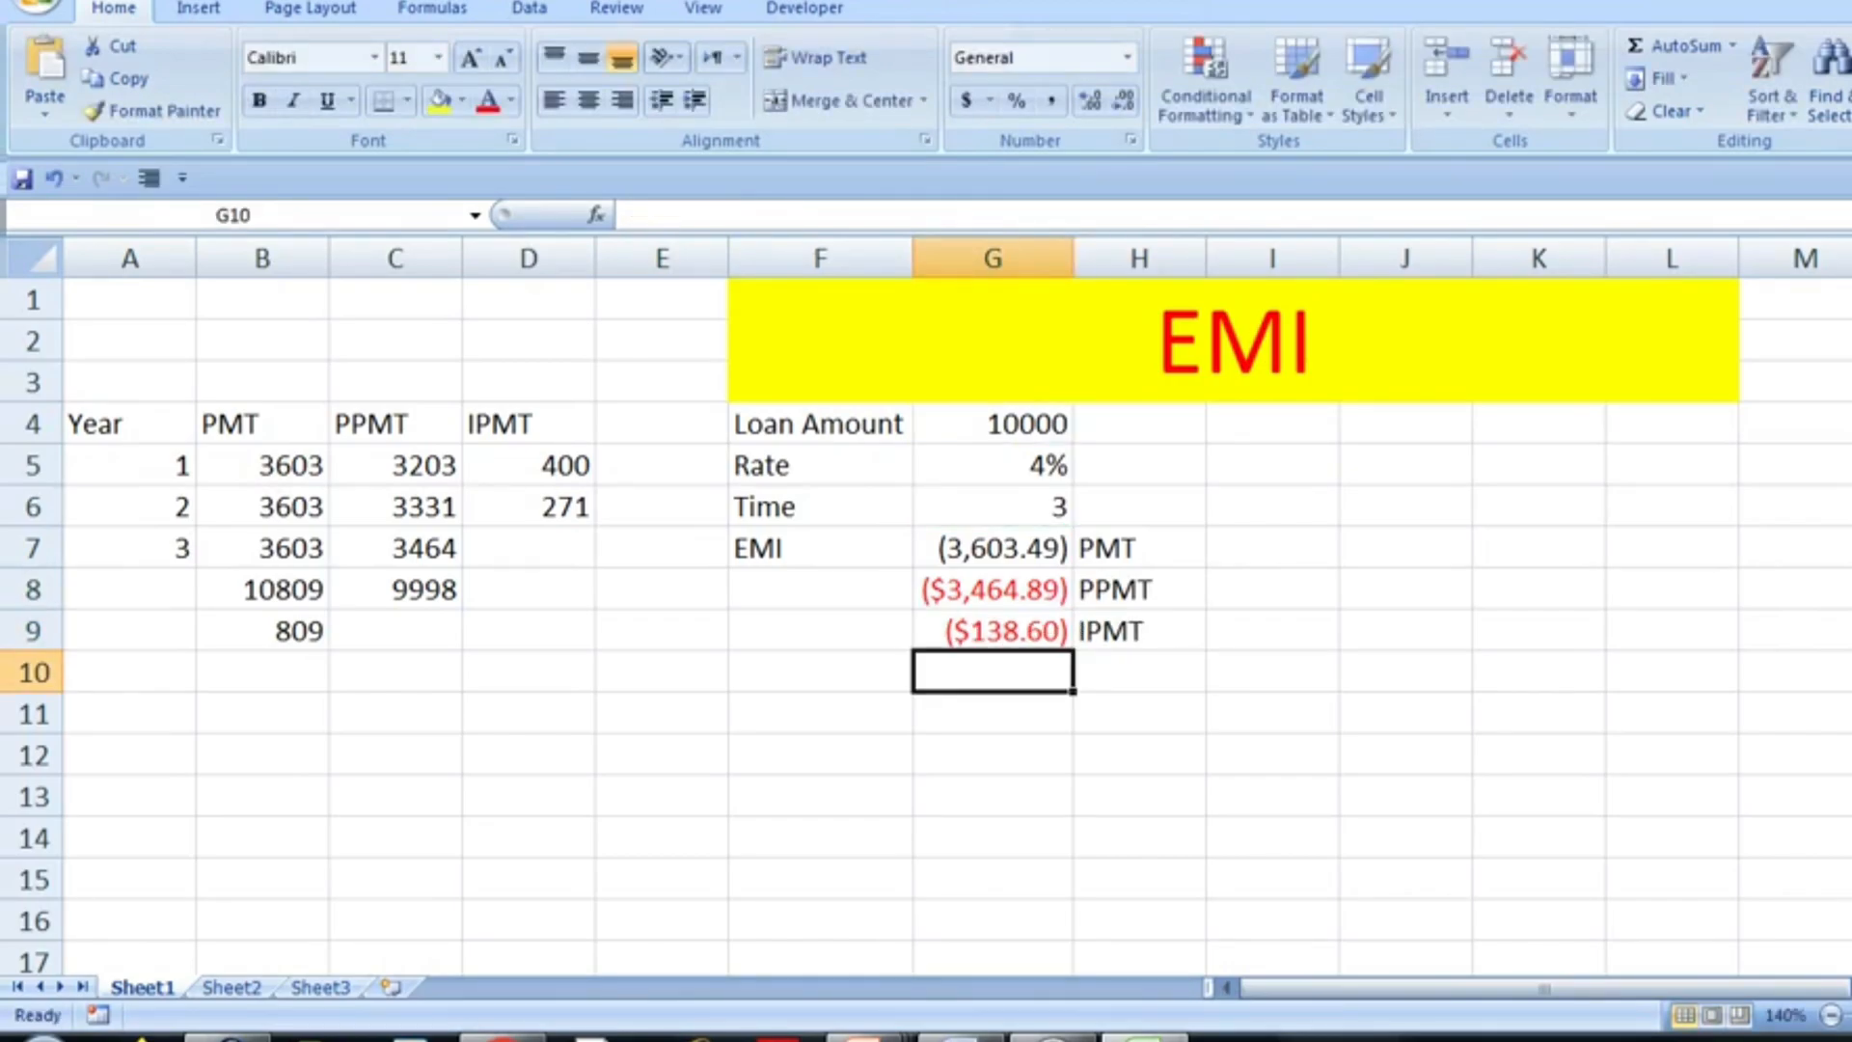
- Enter 138 as the year 3 interest in D7 of the IPMT column
key(Left)
key(Left)
key(Left)
key(Up)
key(Up)
key(Up)
text(138)
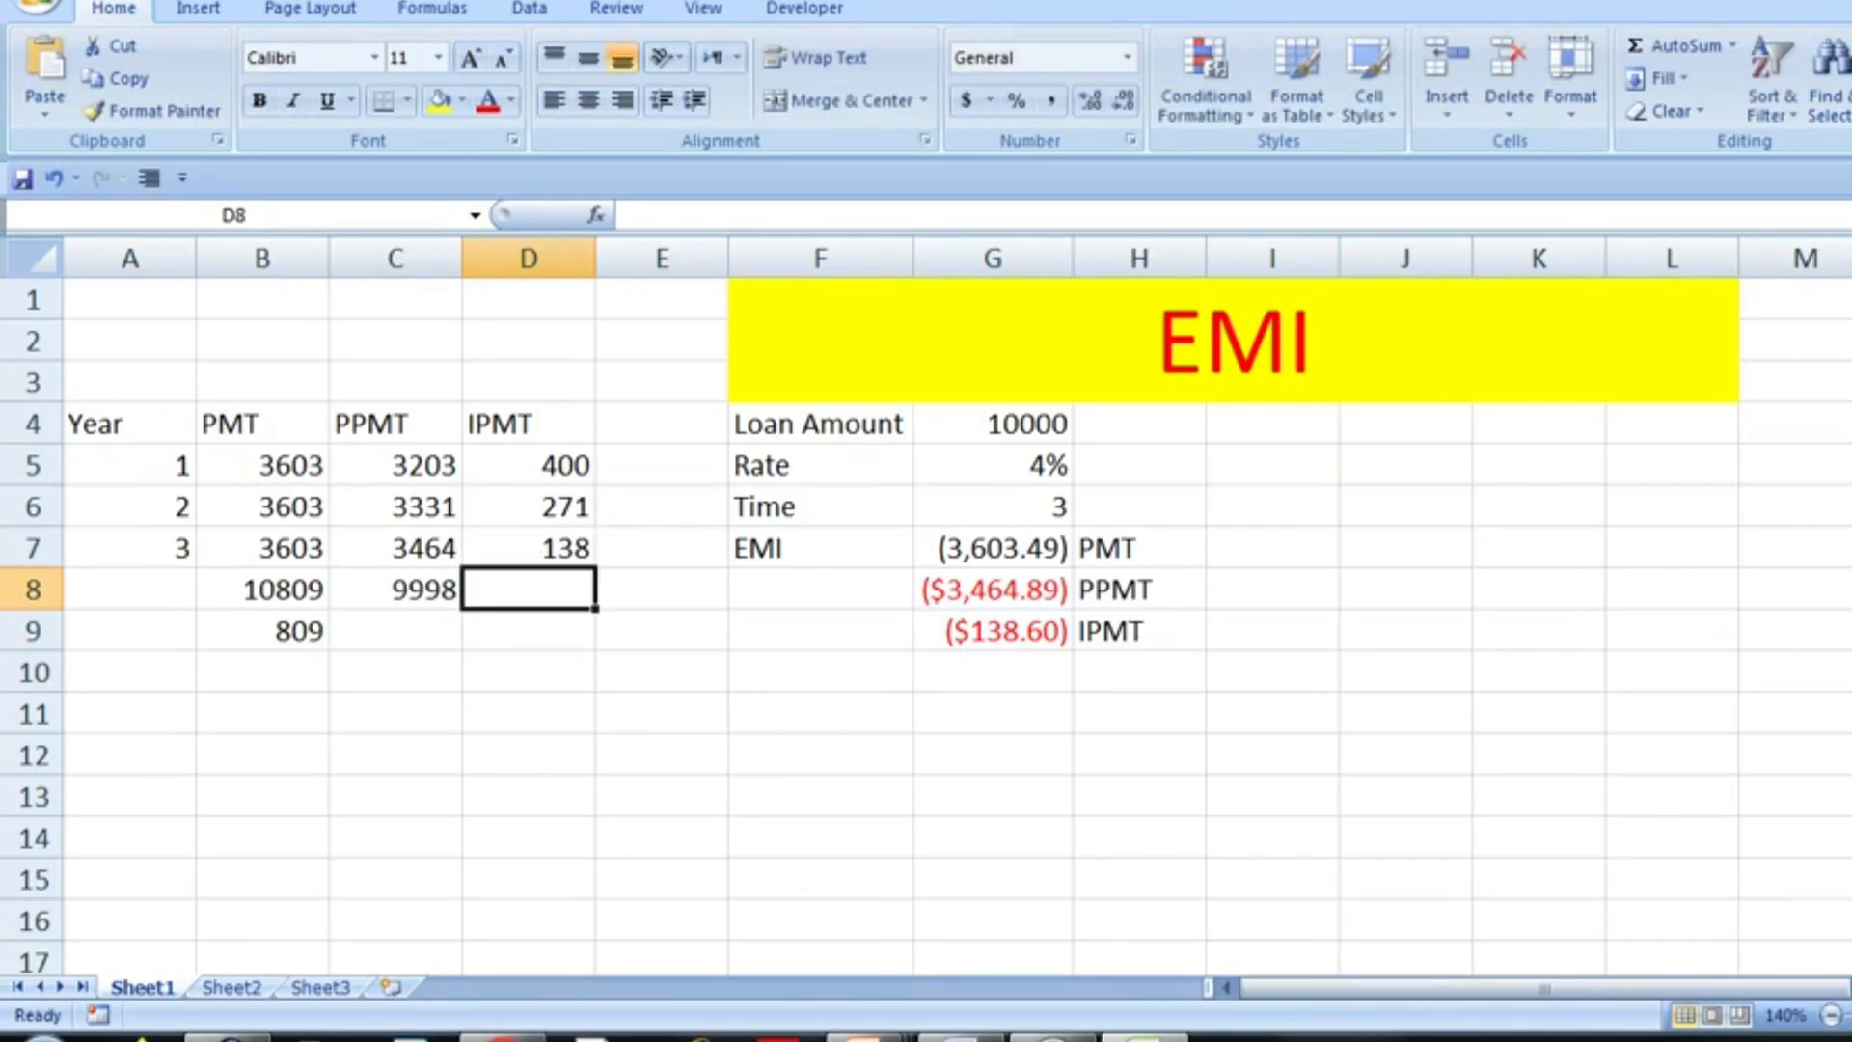
- Total the three yearly interest values D5:D7 in D8 with a SUM formula
key(shift+Up)
key(shift+Up)
key(shift+Up)
key(alt+equal)
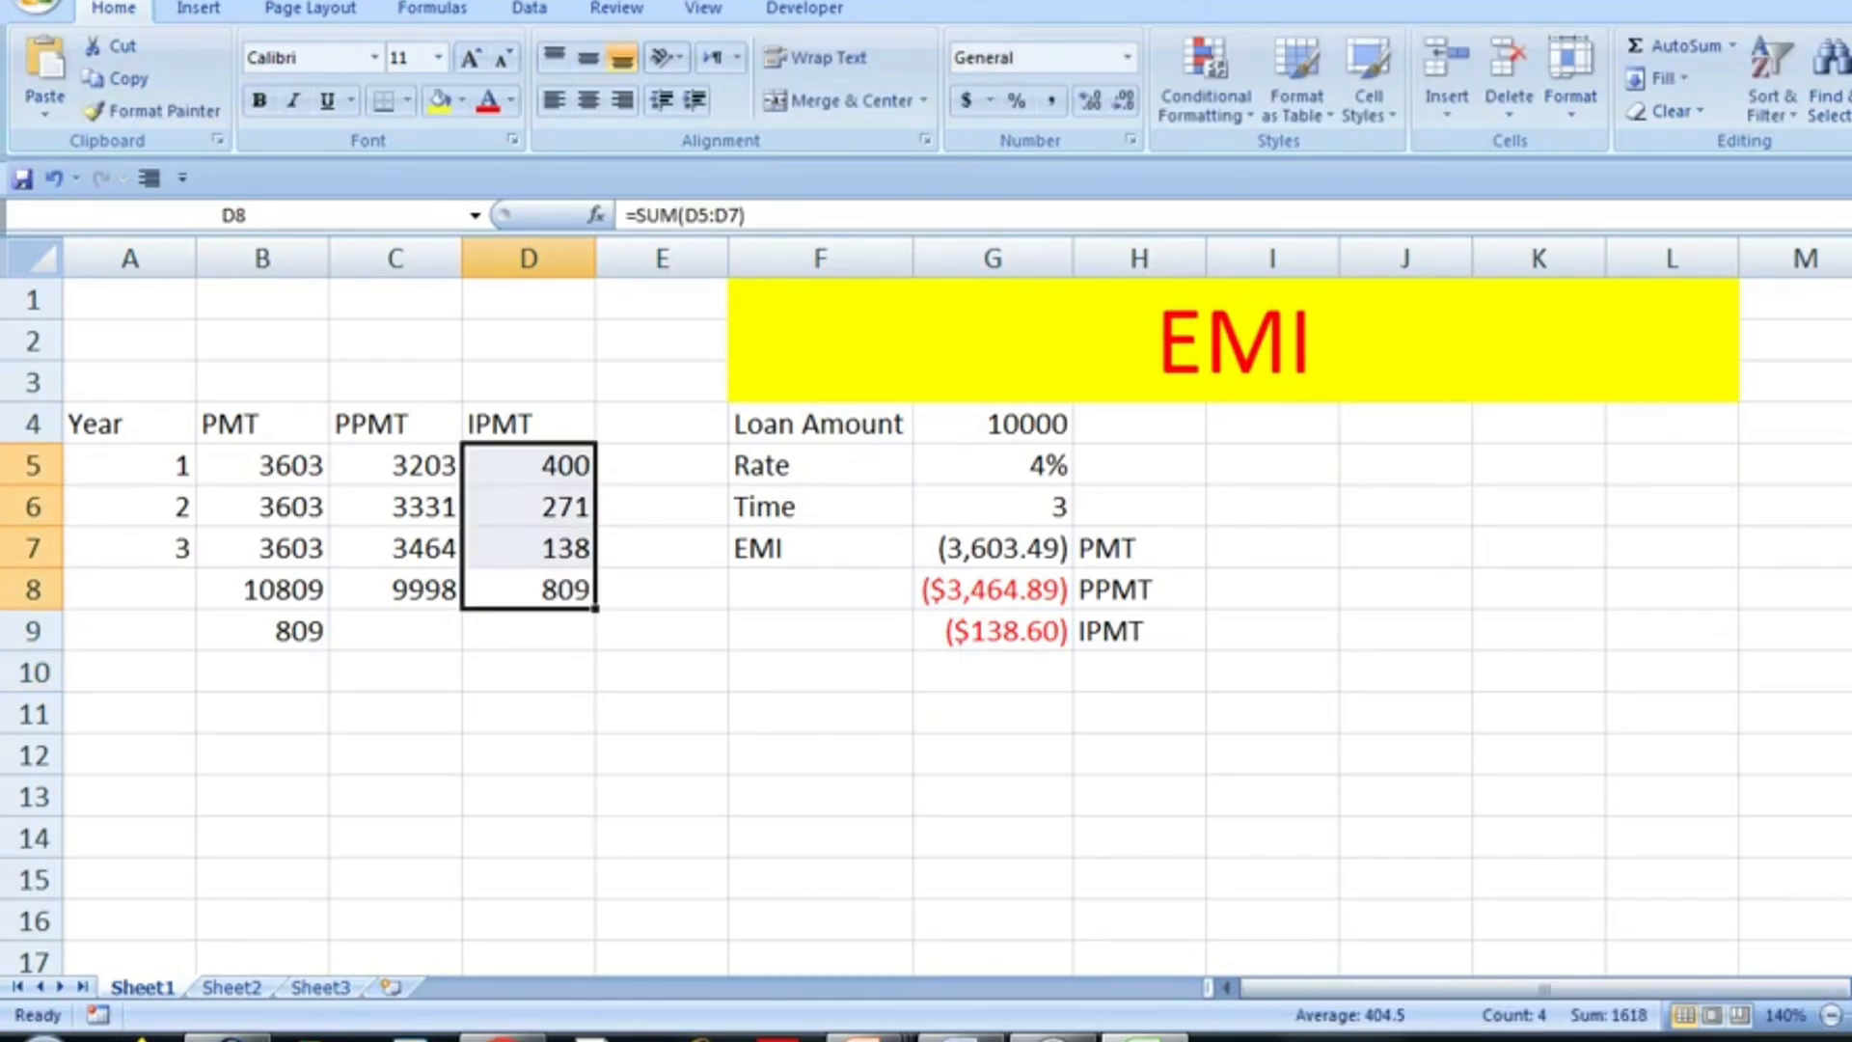